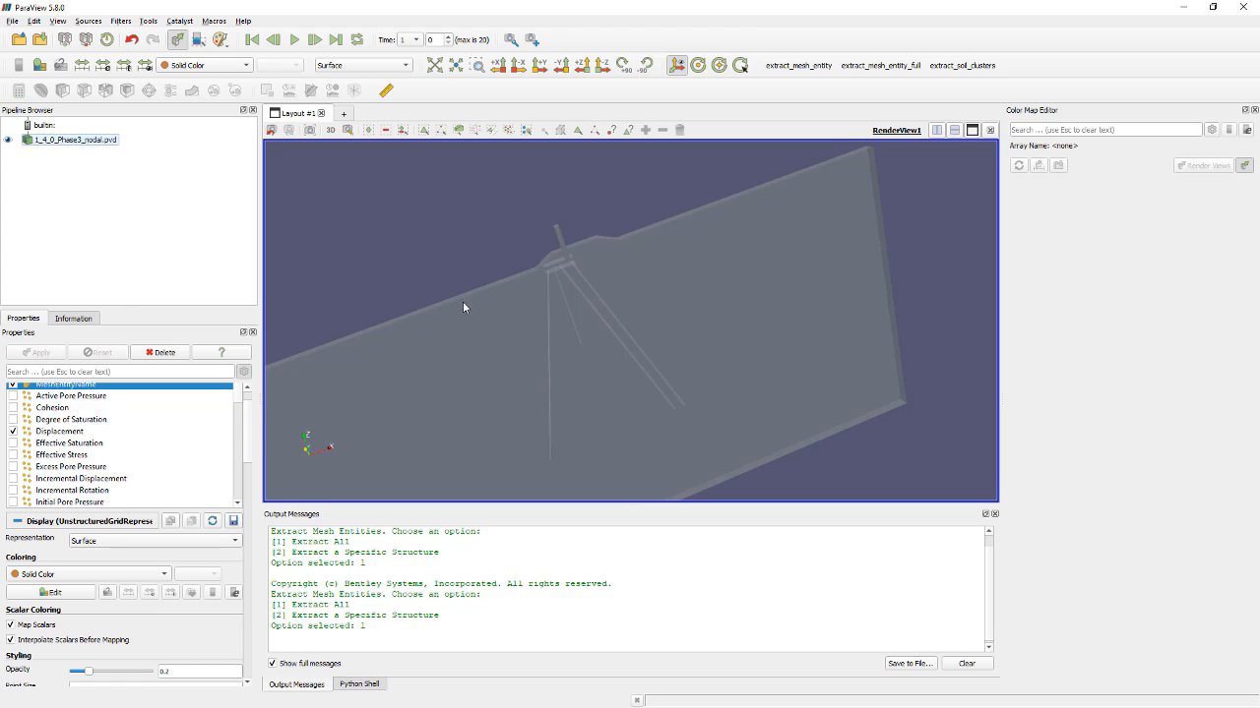
- Extract all mesh entities from 1_4_0_Phase3_nodal.pvd with the extract_mesh_entity macro
left_click_drag(415, 251, 421, 255)
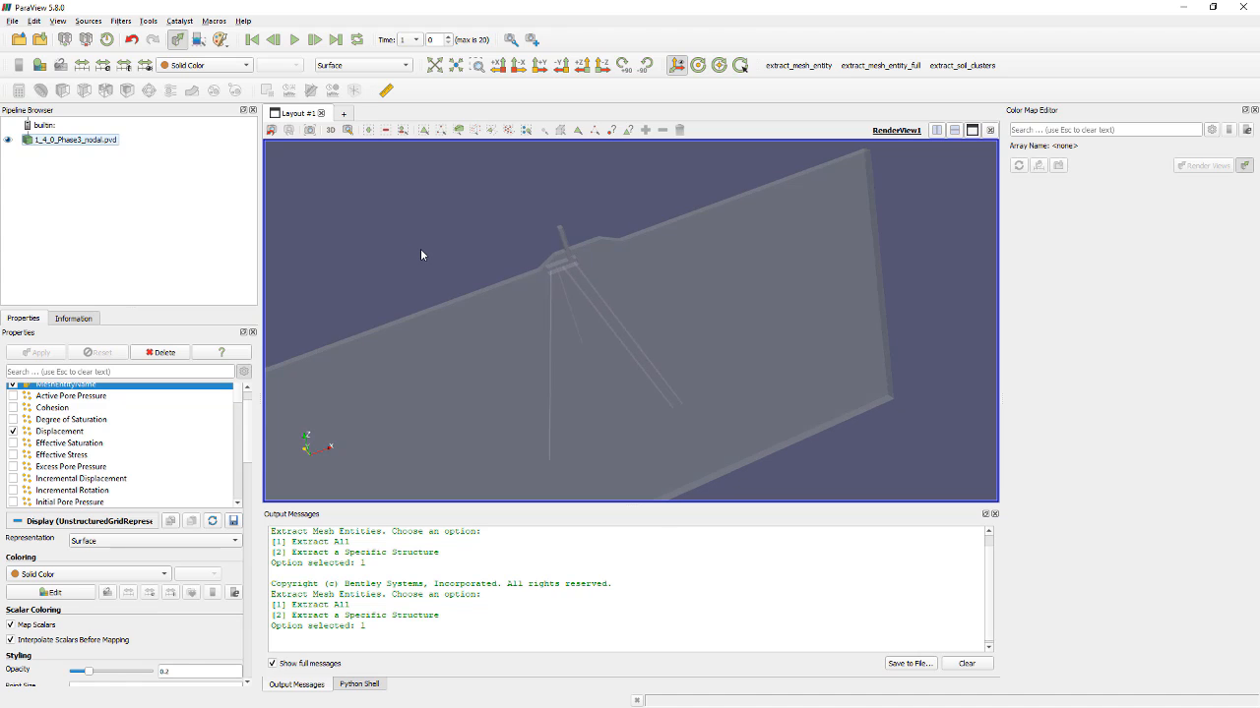
left_click(782, 66)
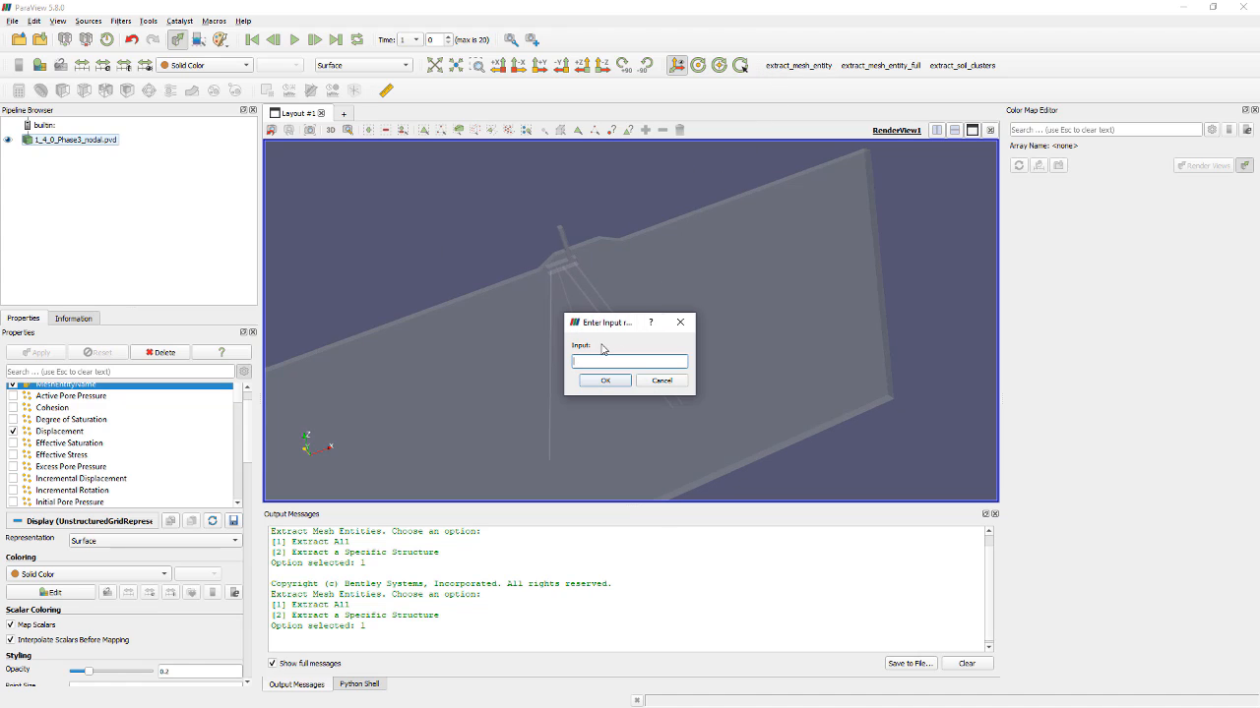
type("2")
left_click(595, 381)
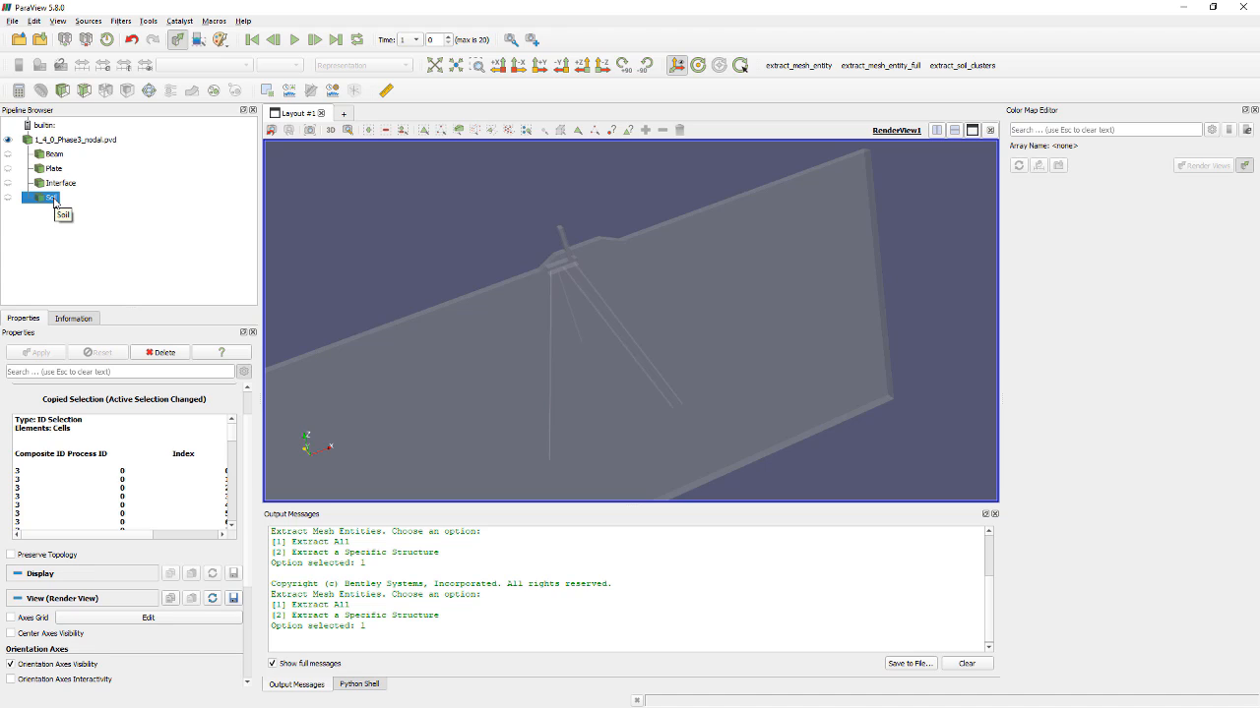
- Hide the full 1_4_0_Phase3_nodal.pvd model and display only the Plate entity, viewing it from several angles
left_click(8, 139)
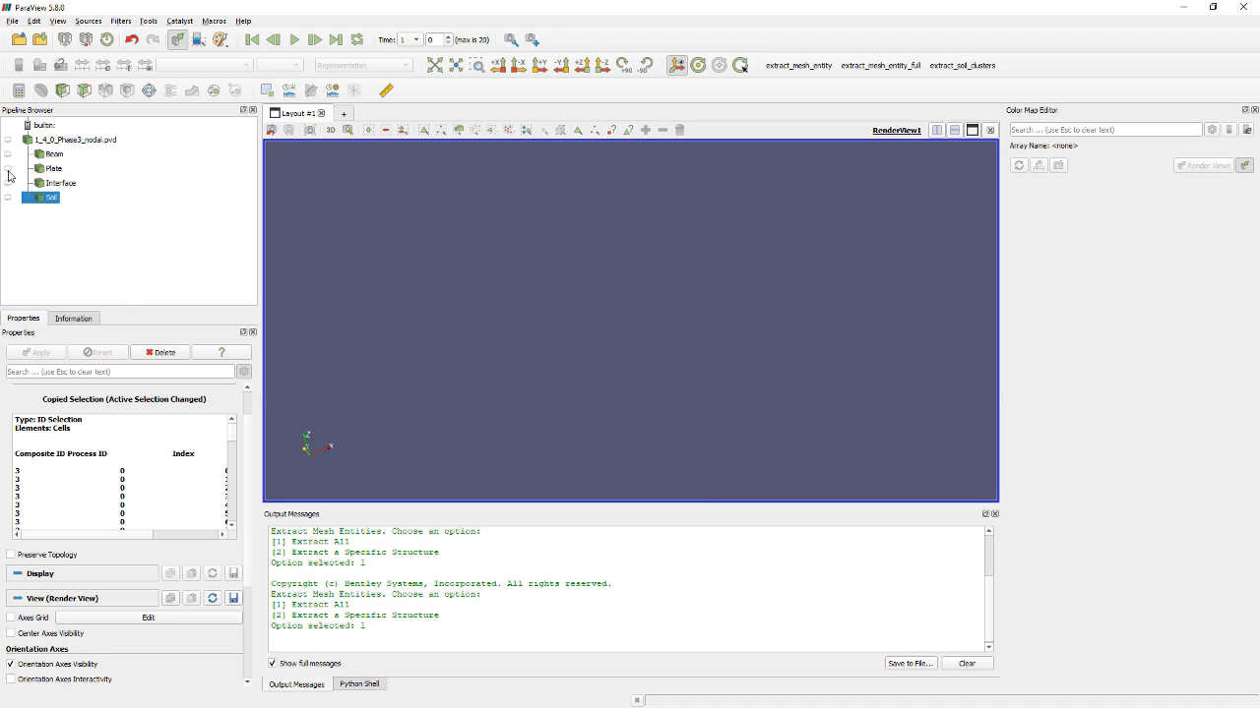
left_click(8, 168)
left_click_drag(750, 314, 557, 304)
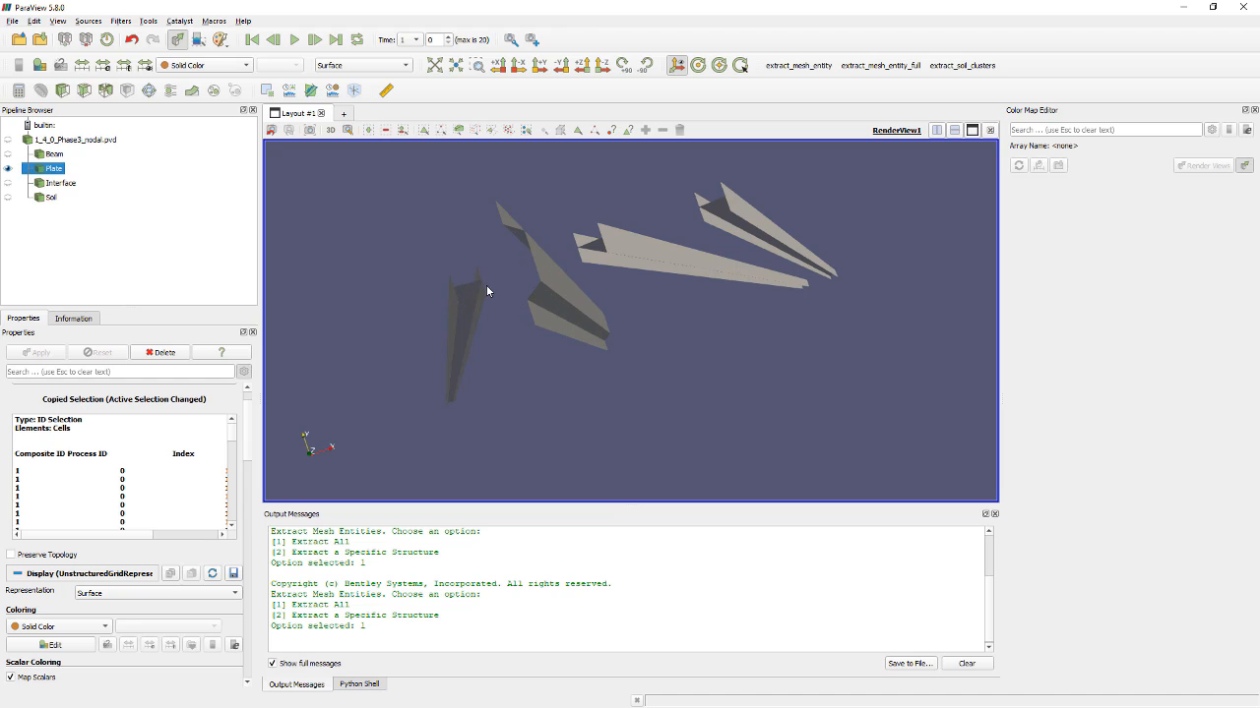
left_click_drag(487, 291, 636, 317)
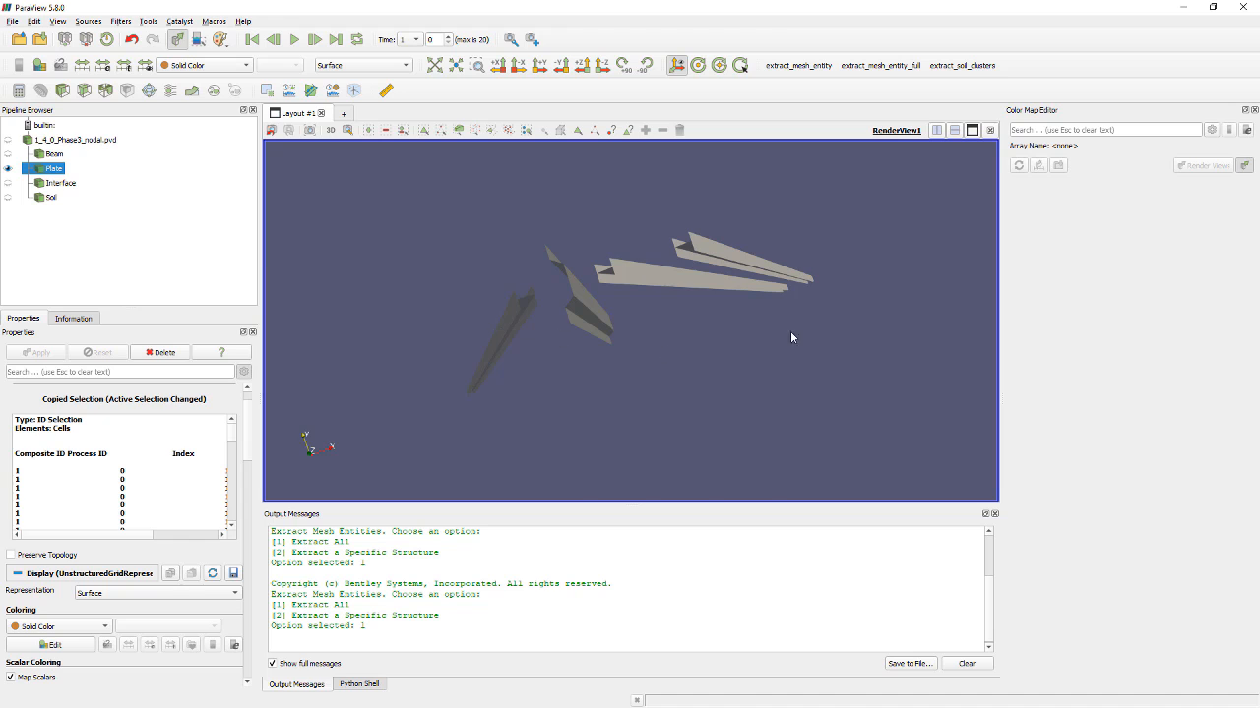
left_click_drag(791, 337, 632, 397)
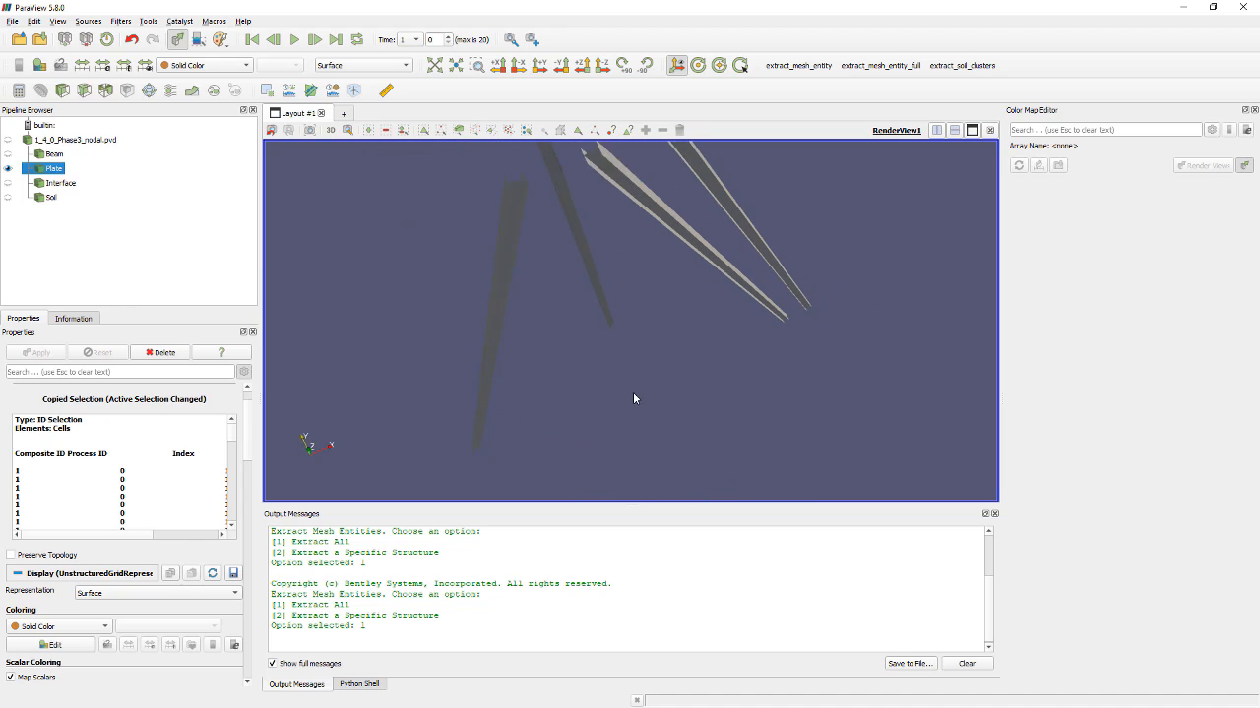
- Extract the cells of the short vertical plate in the XZ view as a separate selection and name it SPW
left_click(539, 65)
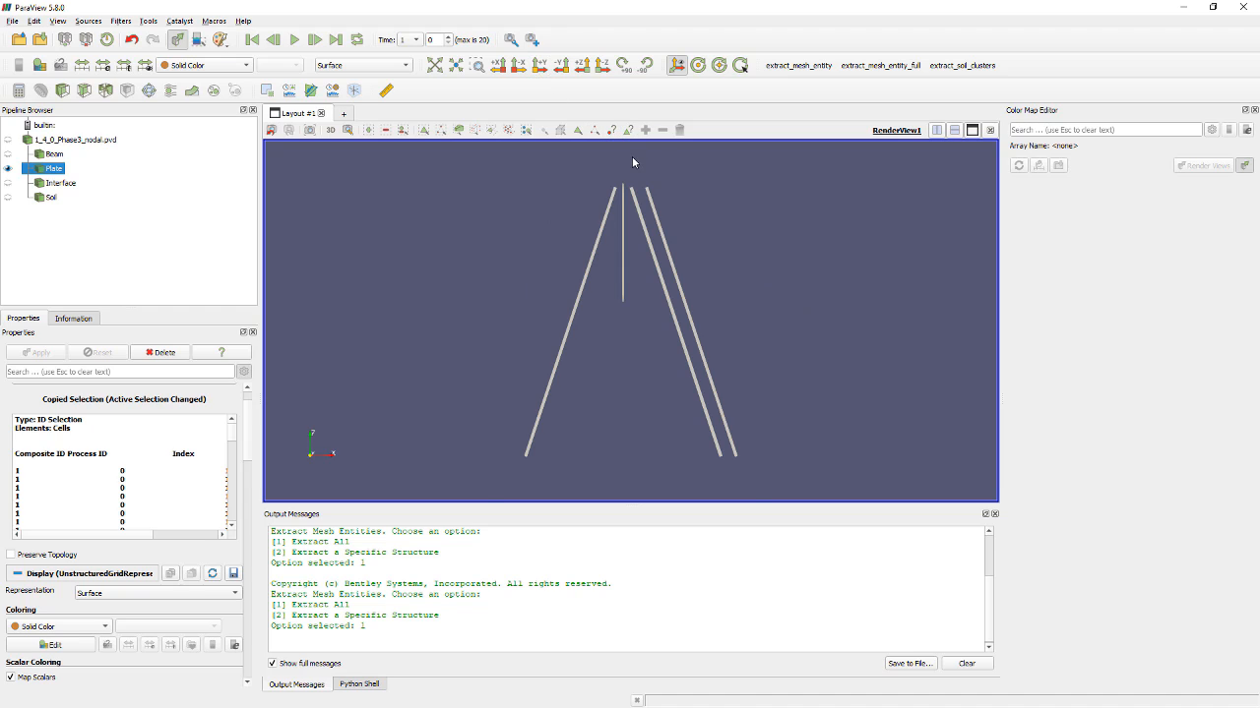
left_click_drag(632, 163, 644, 244)
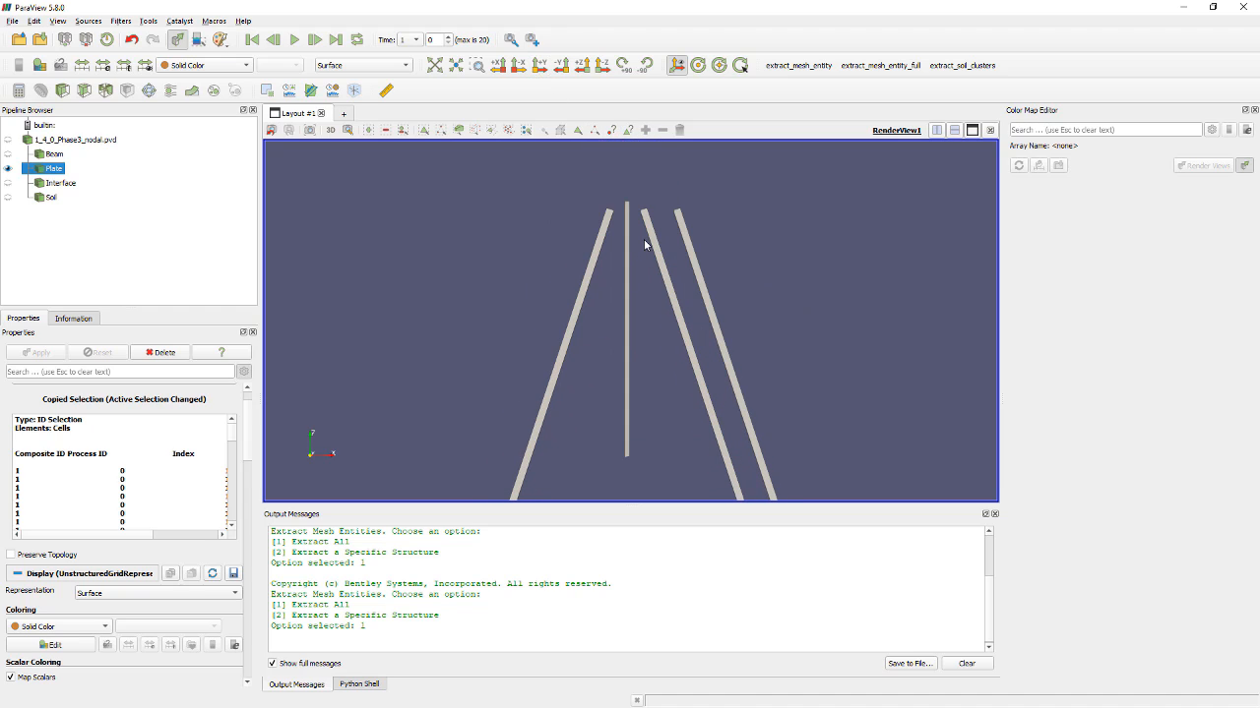
left_click(460, 131)
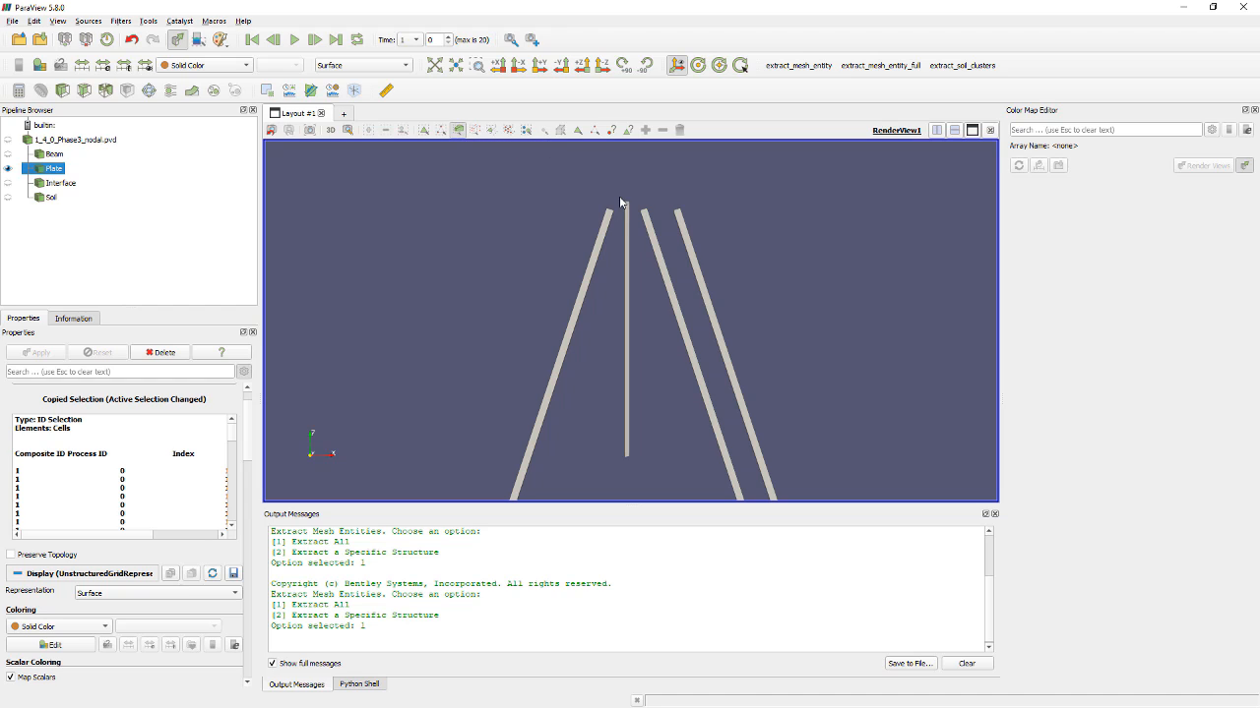
left_click_drag(618, 187, 635, 464)
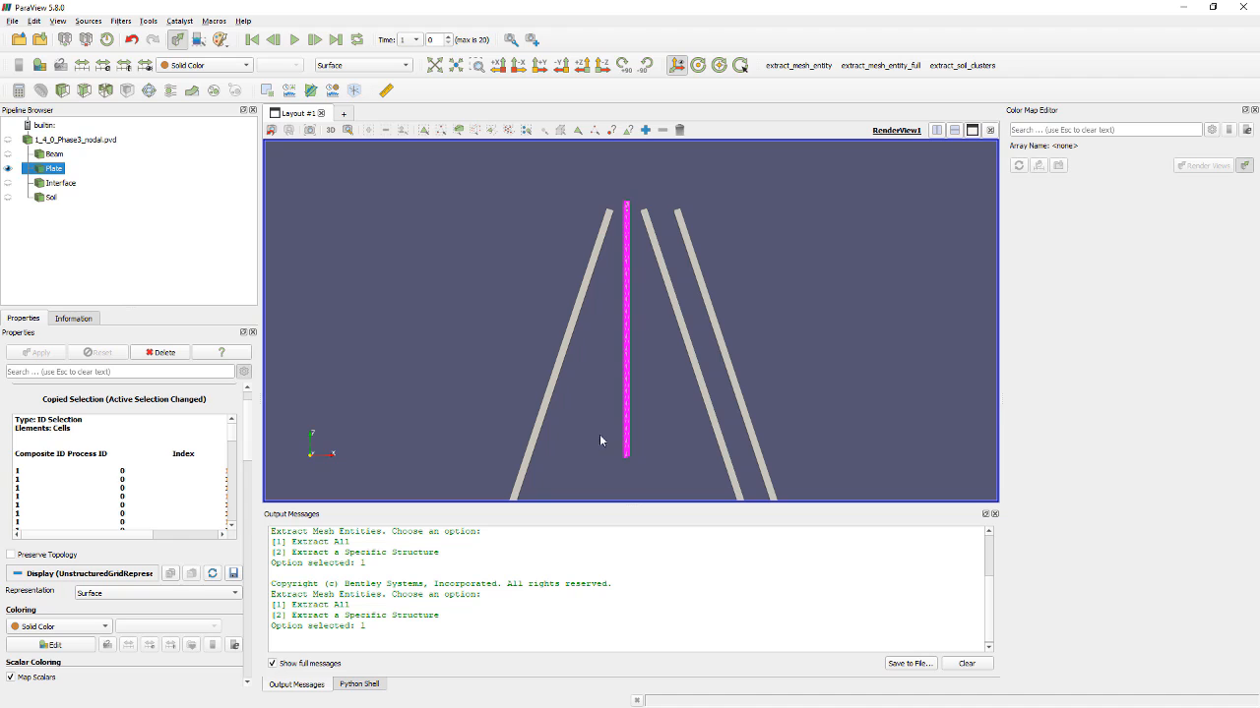
left_click(269, 92)
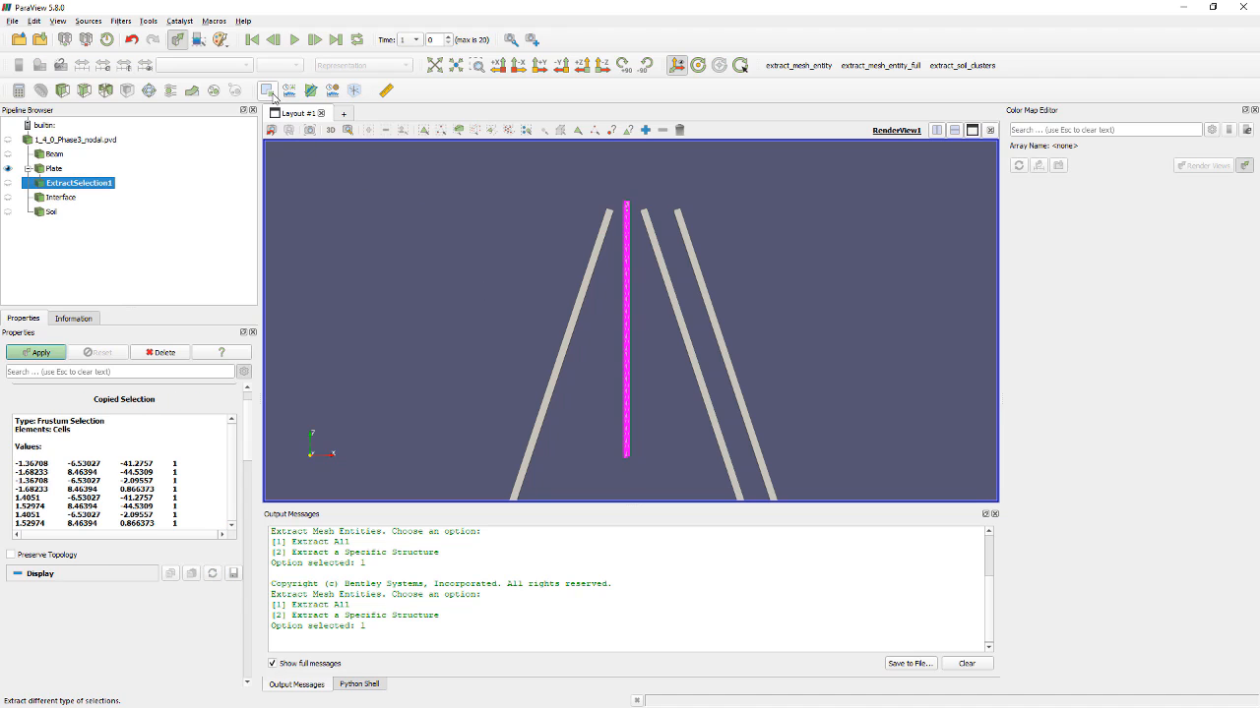
double_click(79, 184)
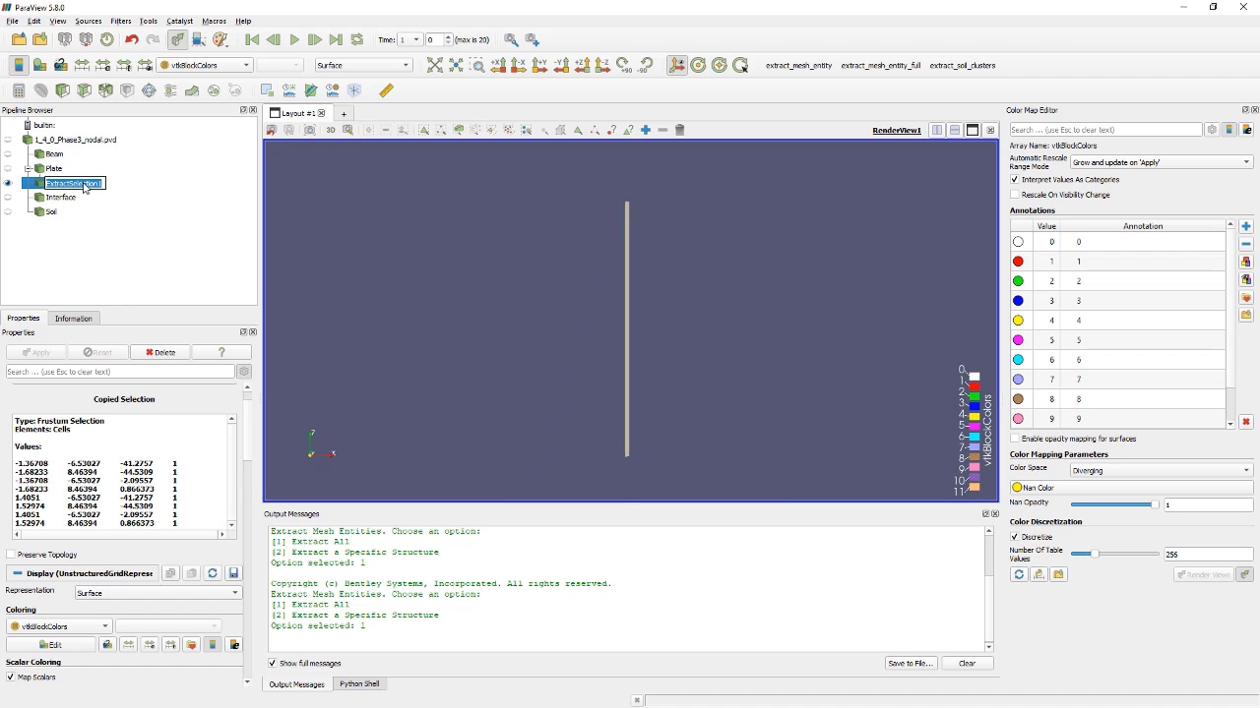
type("SPW")
key("Return")
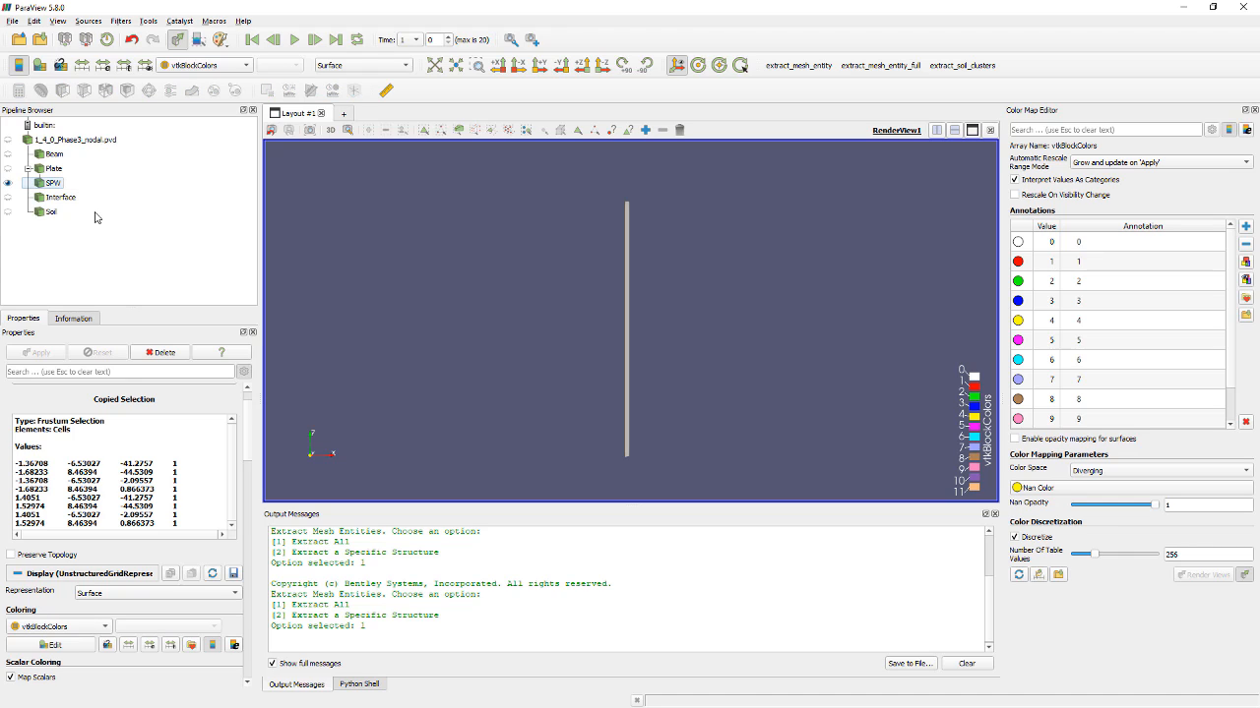
- Extract the single inclined pile on the negative X side from Plate as its own selection and name it Rpile
left_click(8, 183)
left_click(8, 168)
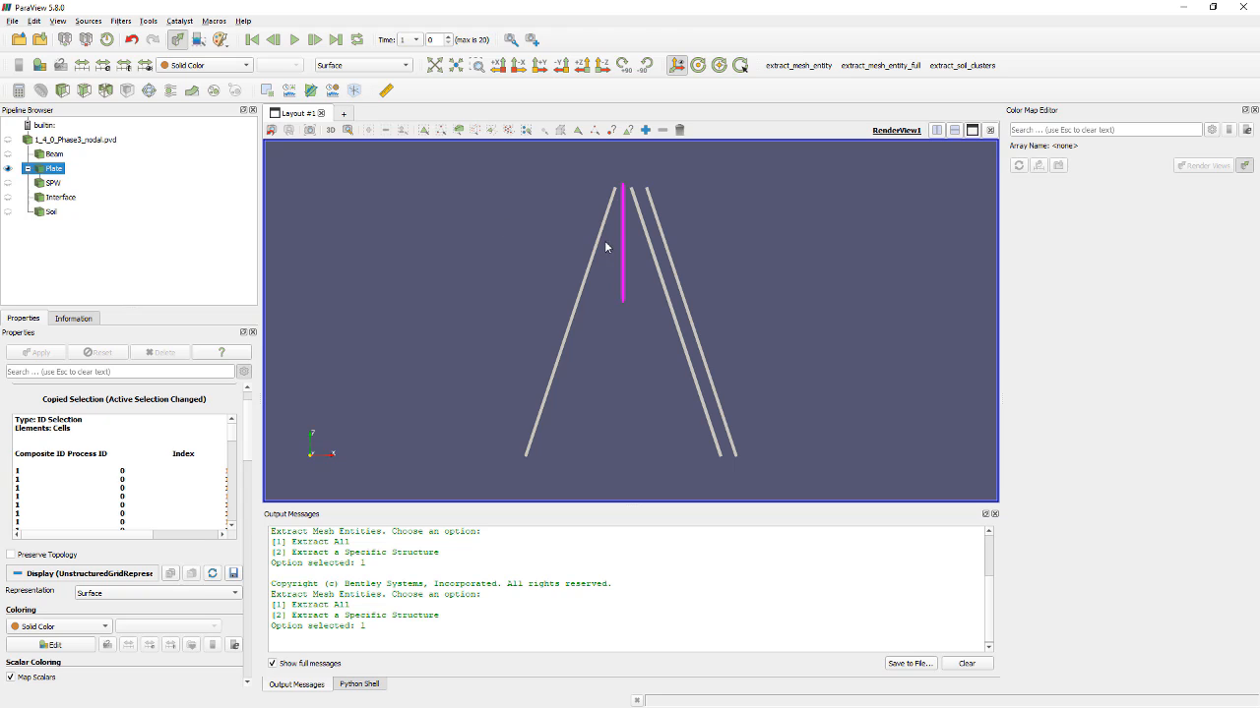
left_click(458, 130)
left_click_drag(510, 173, 618, 481)
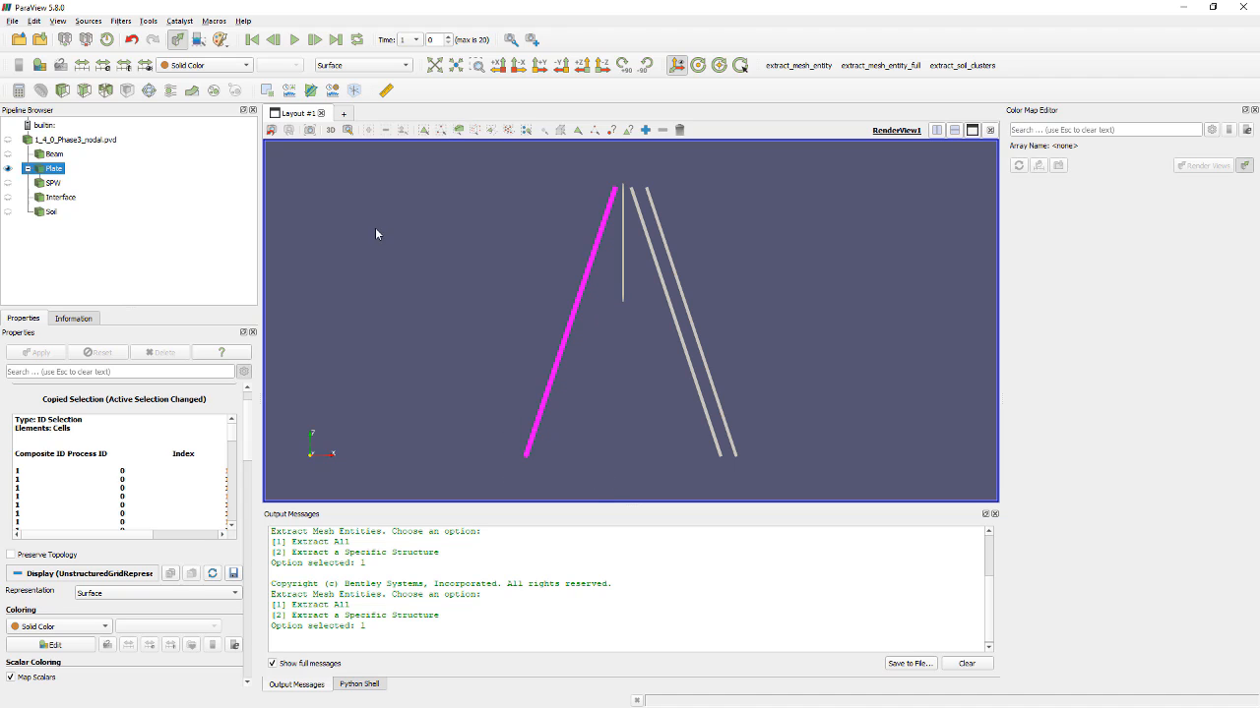
left_click(267, 90)
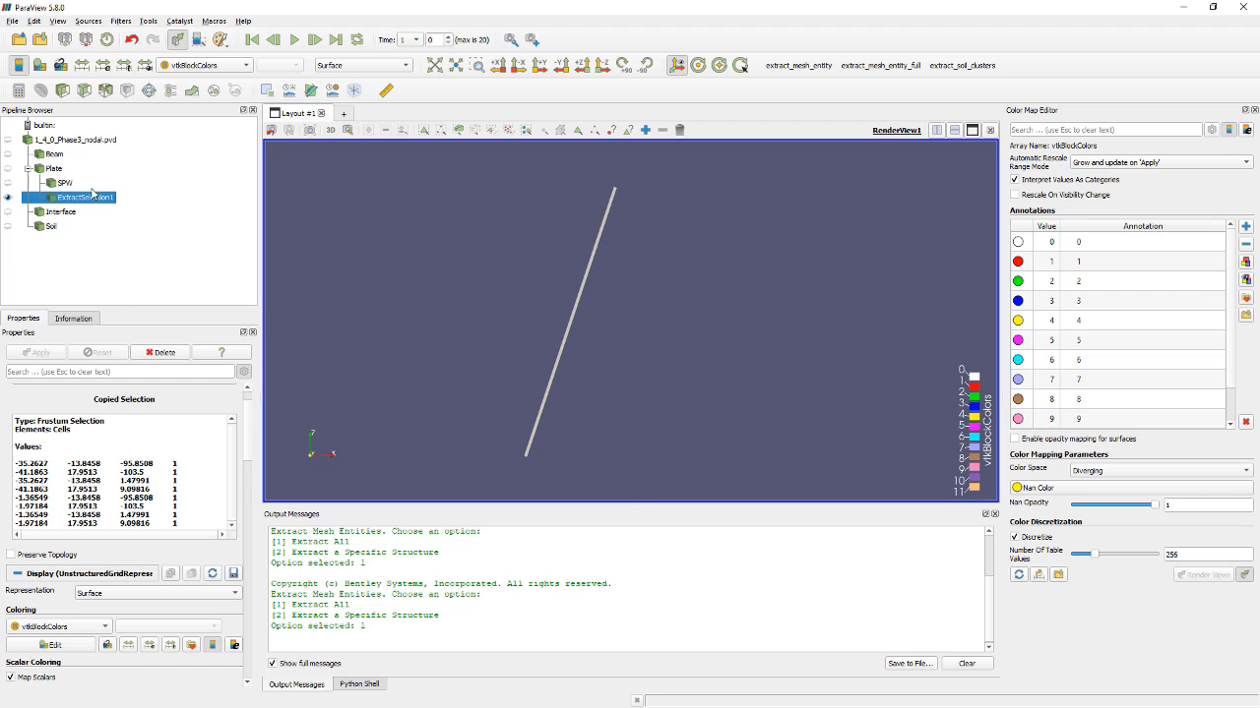
double_click(88, 198)
type("Kpile")
left_click(187, 272)
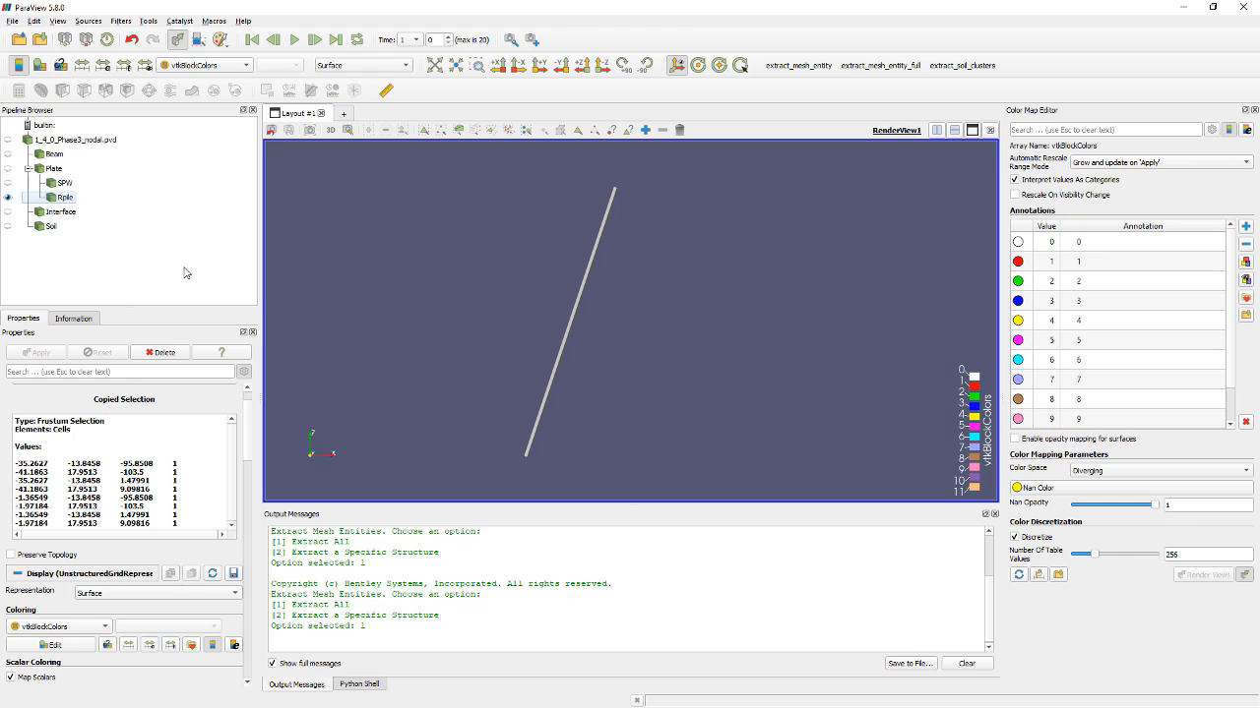
- Extract the two parallel inclined piles on the positive X side from Plate together and name the selection LPile
left_click(9, 170)
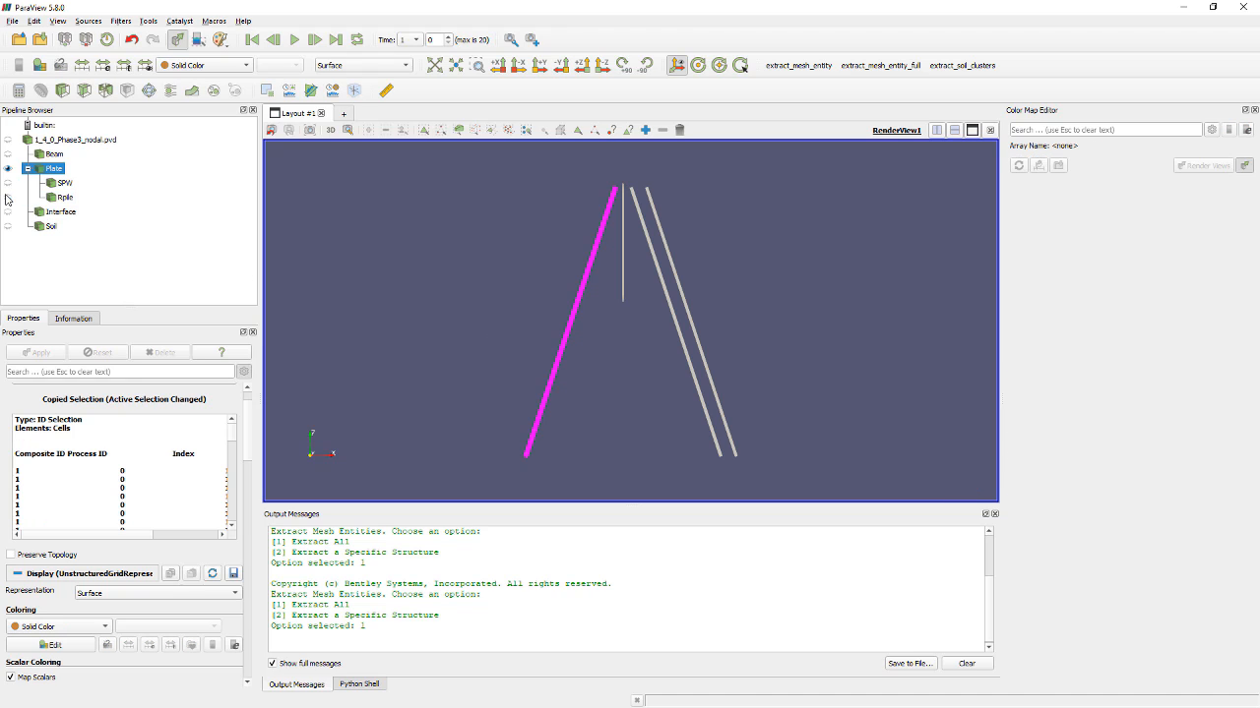
left_click(459, 131)
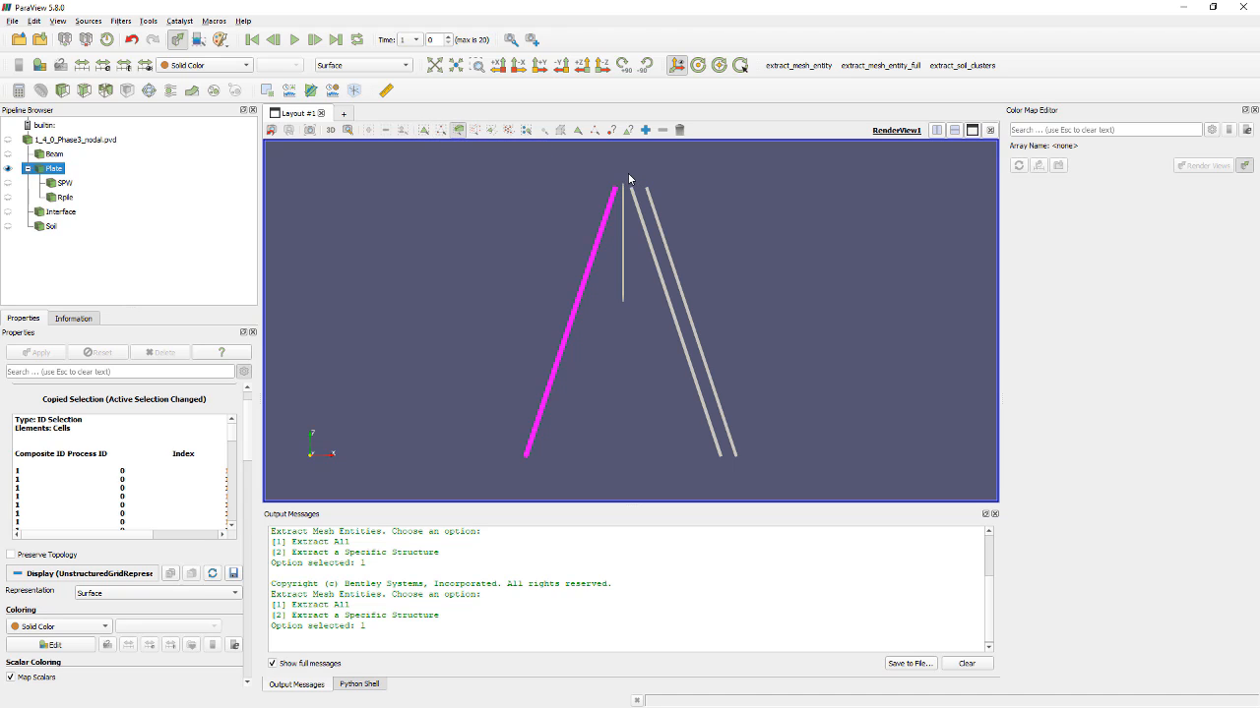
left_click_drag(628, 172, 782, 467)
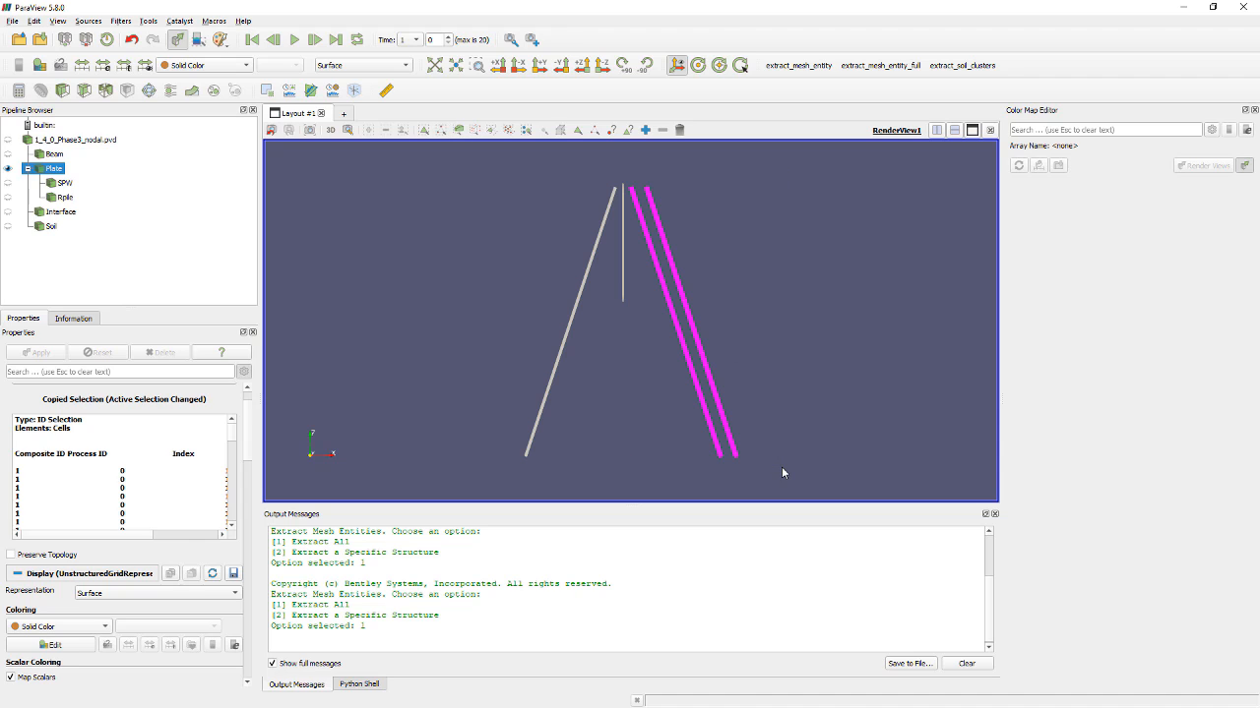
left_click(270, 96)
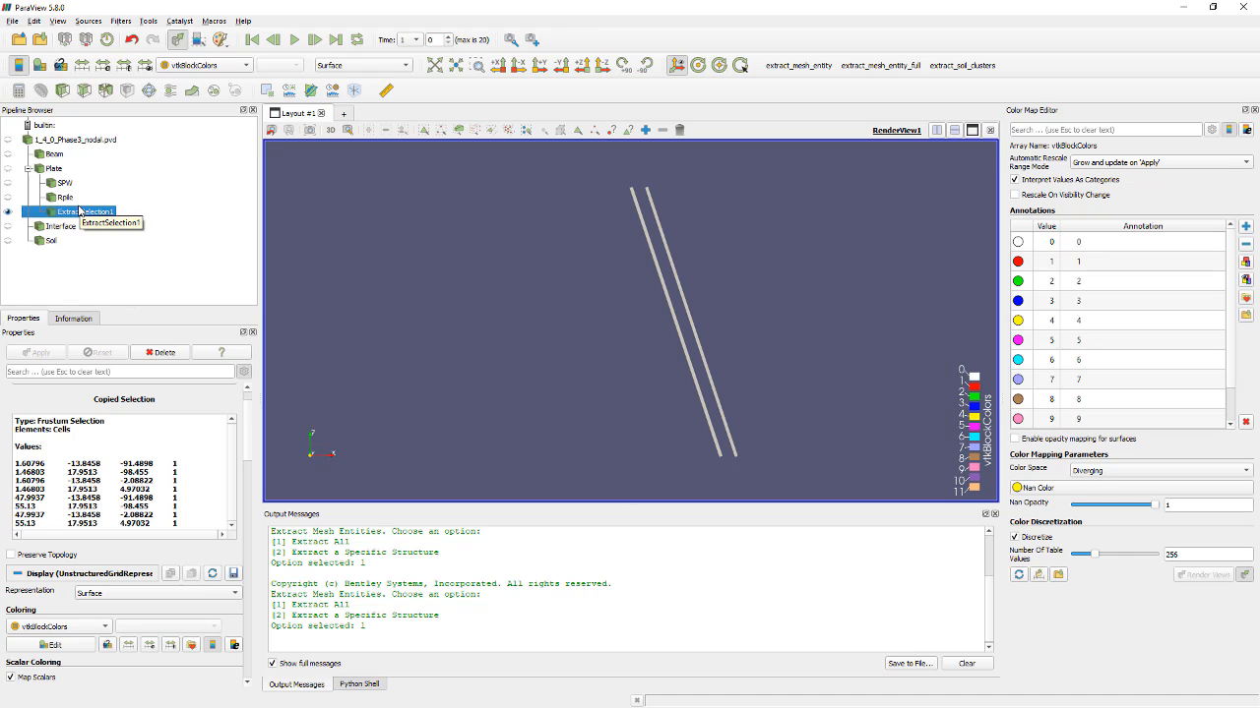
double_click(79, 209)
type("L")
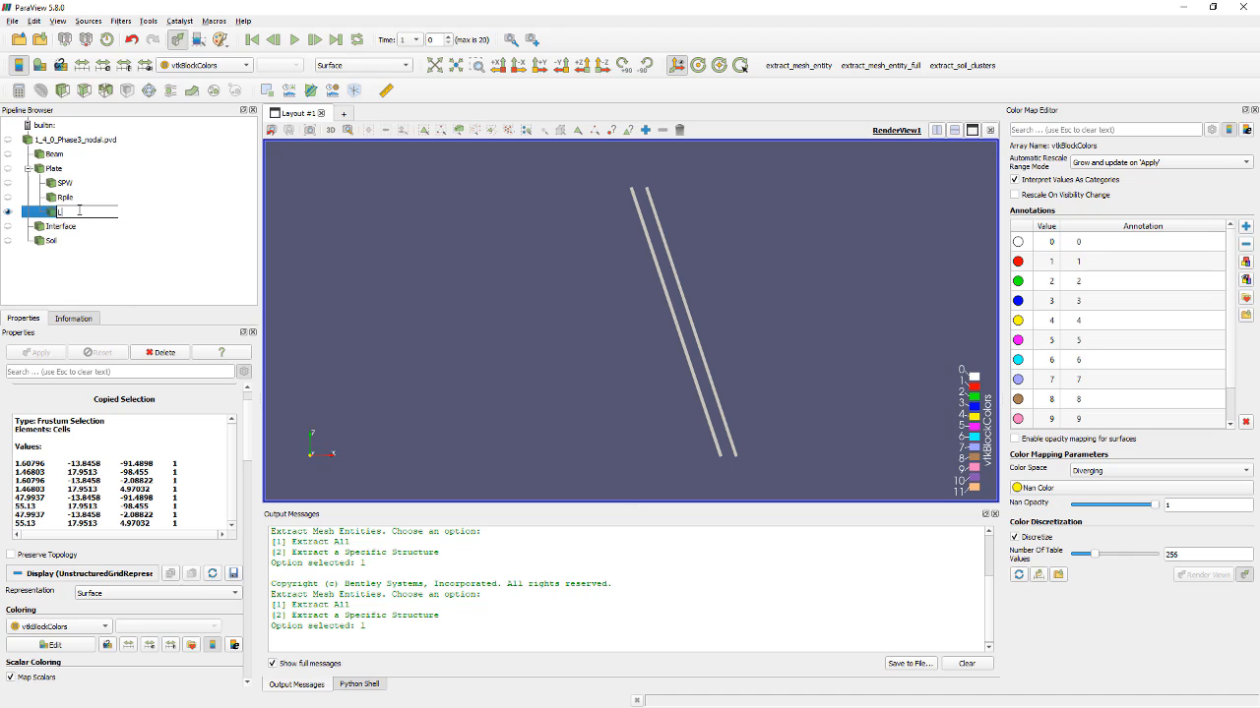
type("Pile")
key("Return")
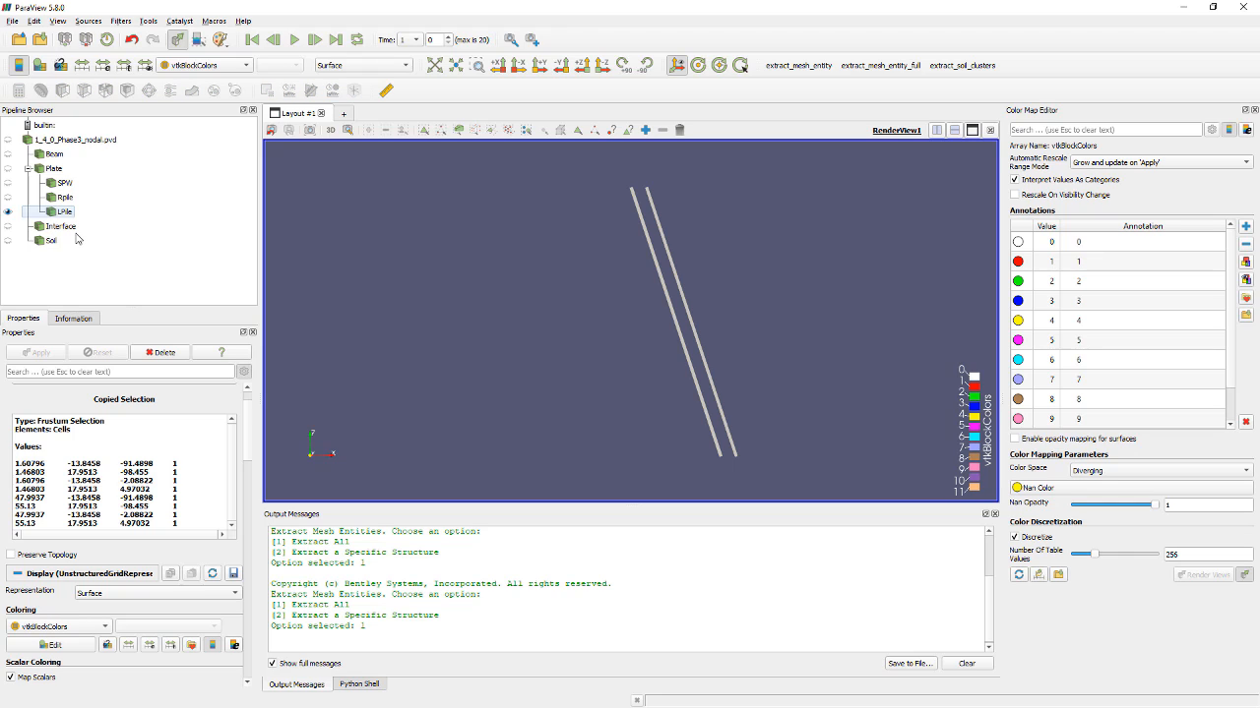
- Display the SPW, Rpile and LPile extractions together with Plate hidden to check that they cover all the plates
left_click(8, 209)
left_click(8, 169)
left_click(8, 169)
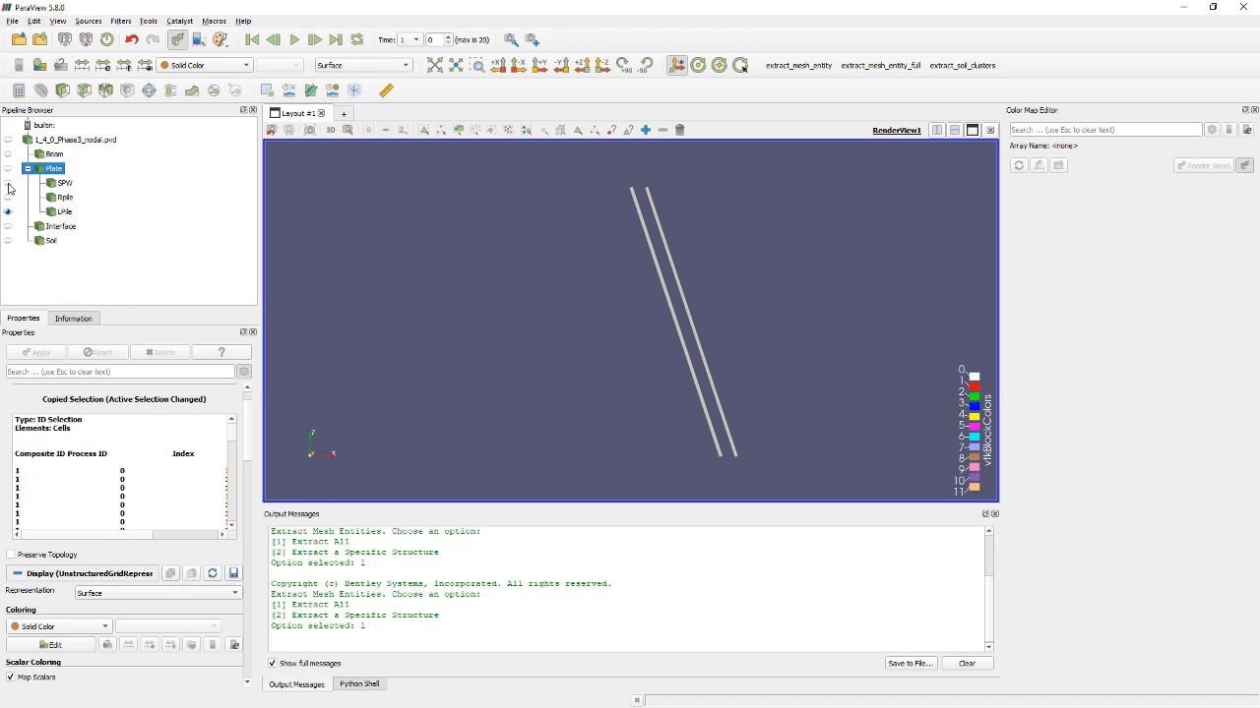
left_click(8, 183)
left_click(8, 197)
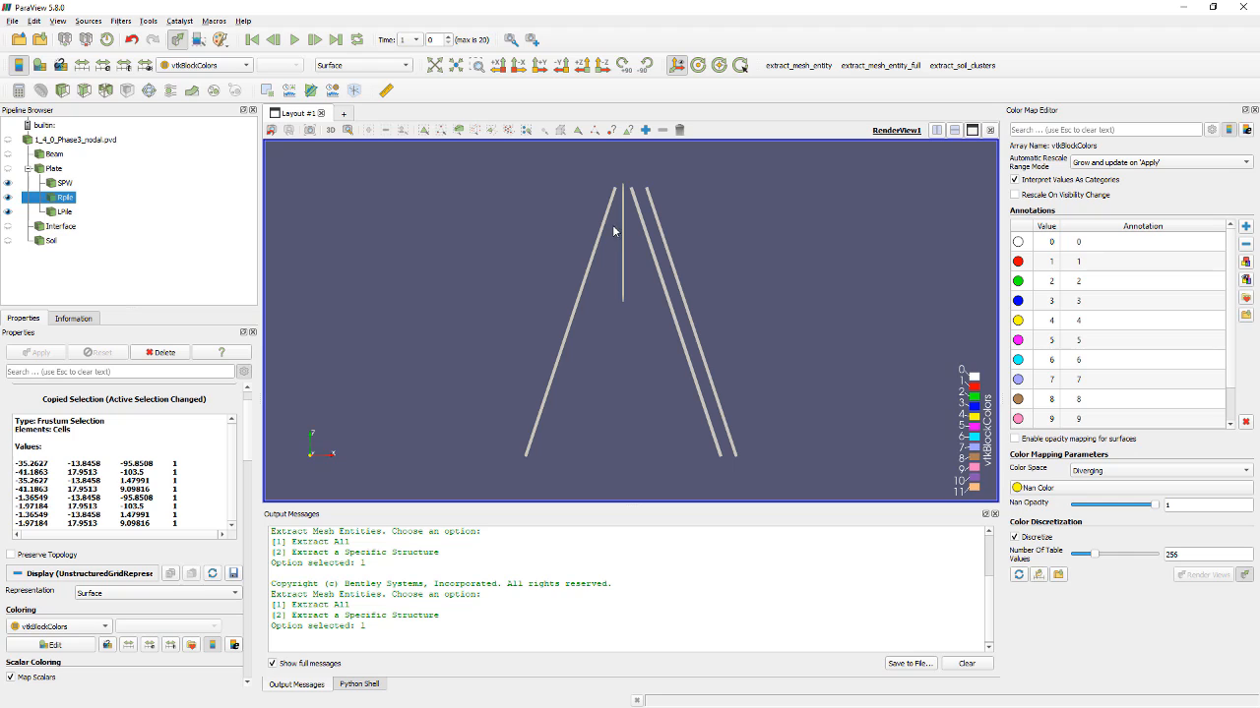
- Display only the Soil entity, hiding SPW, Rpile and LPile, and set the soil's opacity to 0.2
left_click(8, 240)
left_click(8, 212)
left_click(9, 197)
left_click(9, 183)
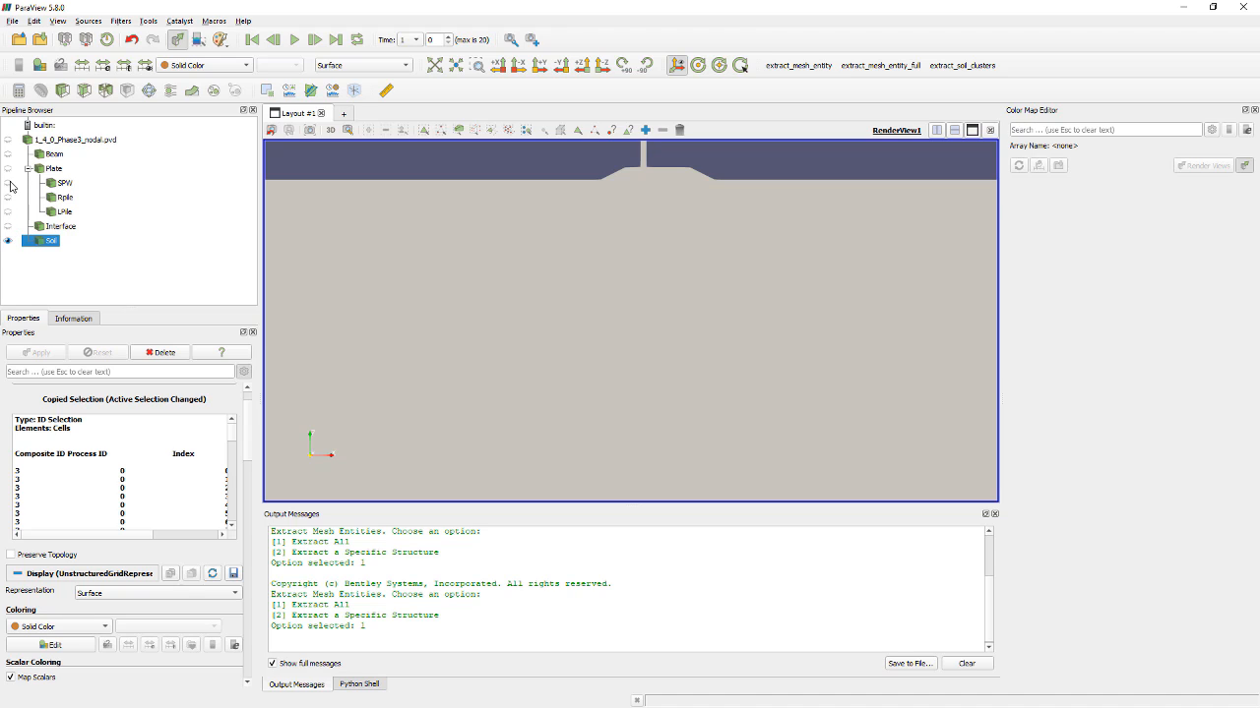
left_click_drag(611, 304, 608, 311)
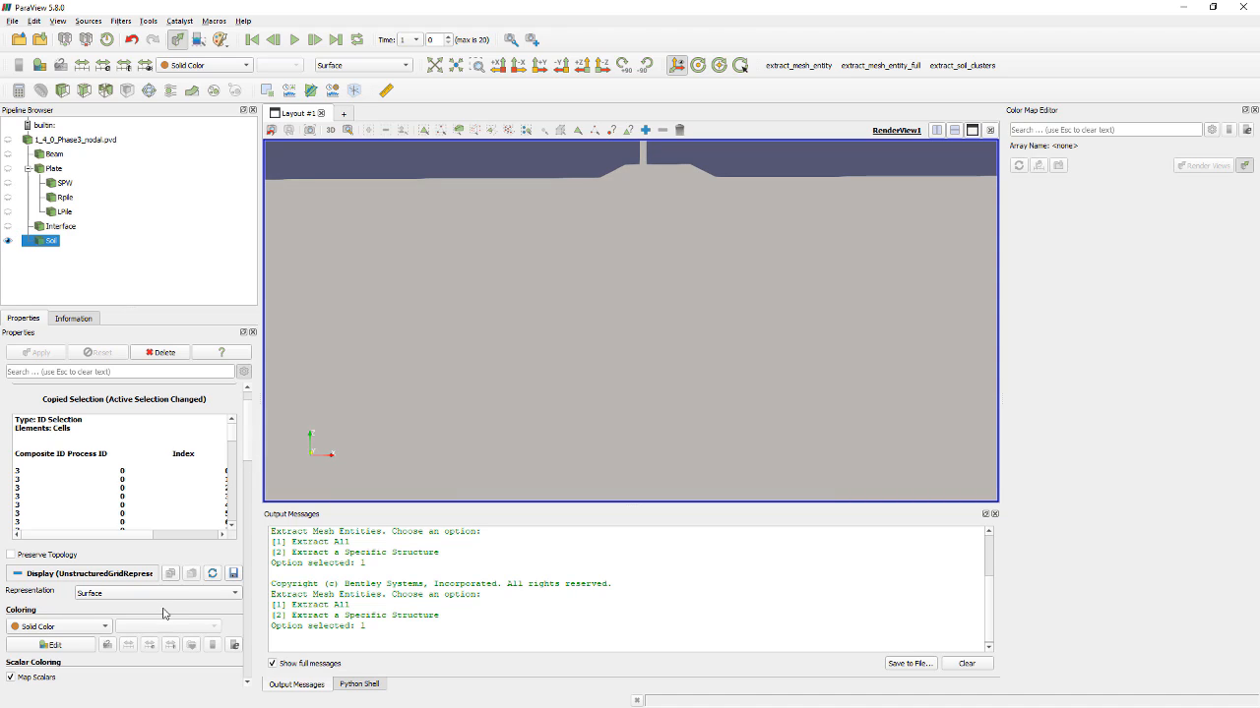
scroll(163, 601, "down", 2)
left_click(187, 683)
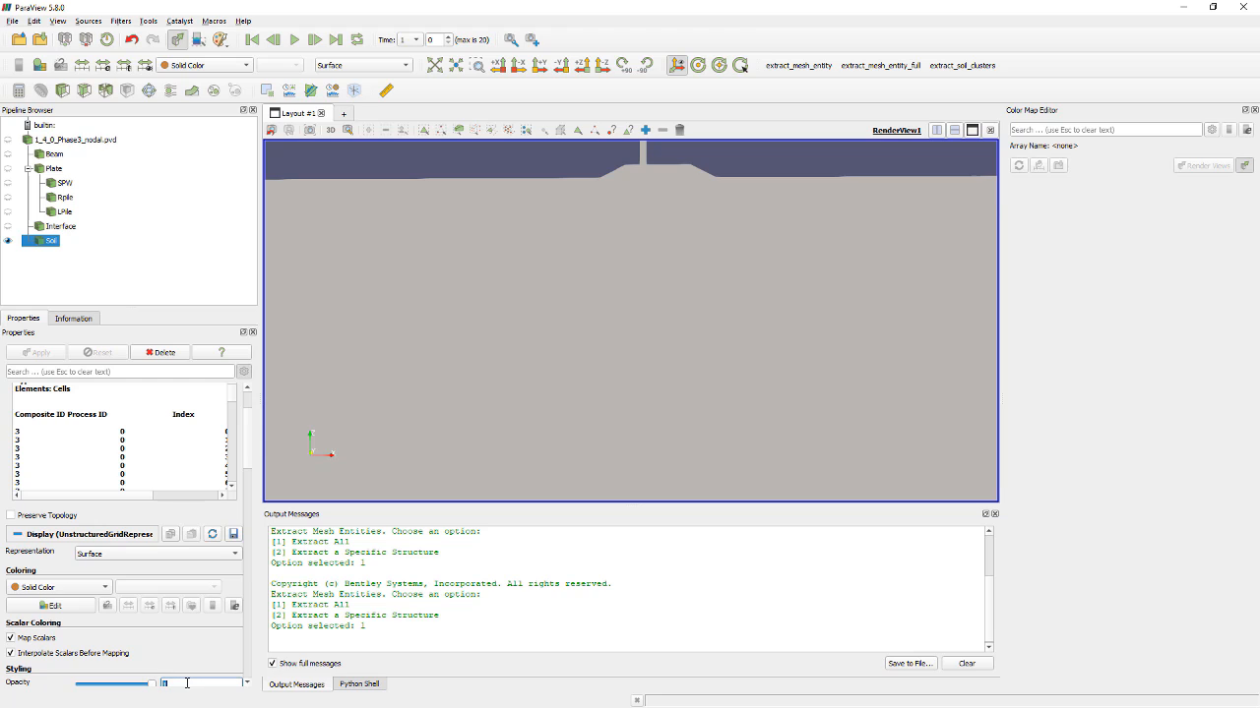
type("0.2")
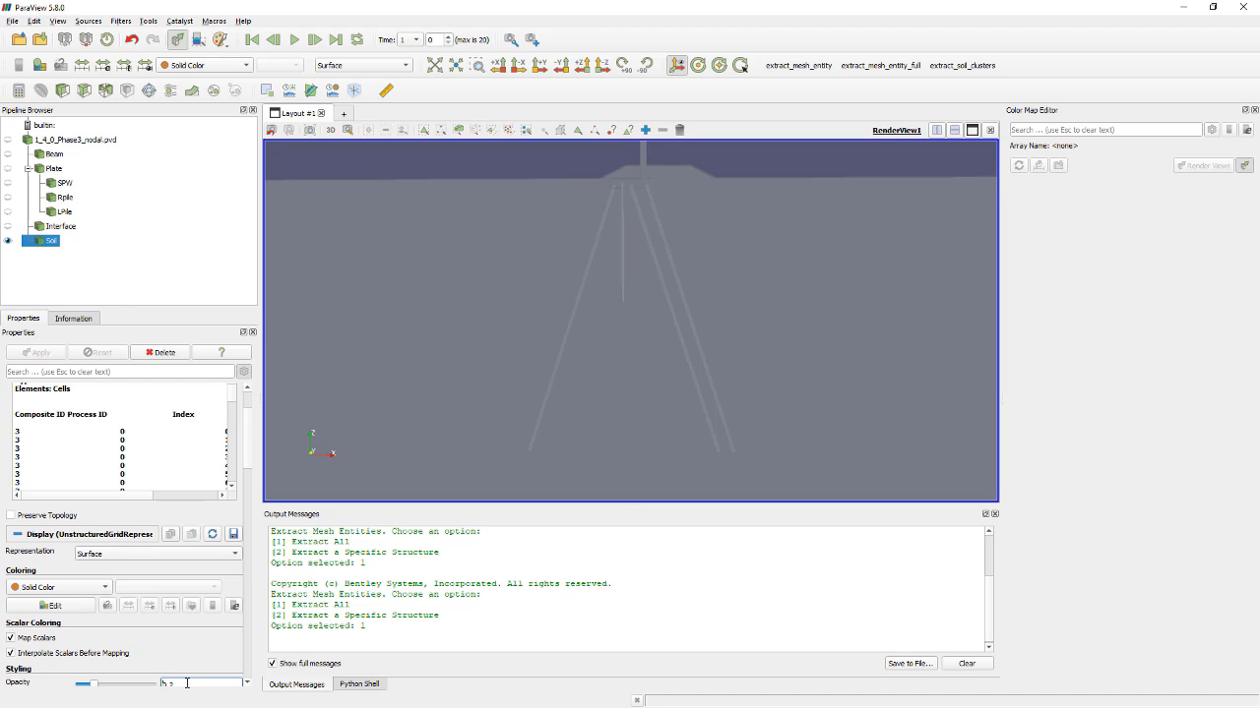
- Split the layout side by side and add a SpreadSheet View showing the Soil entity's Cell Data
left_click_drag(720, 267, 596, 274)
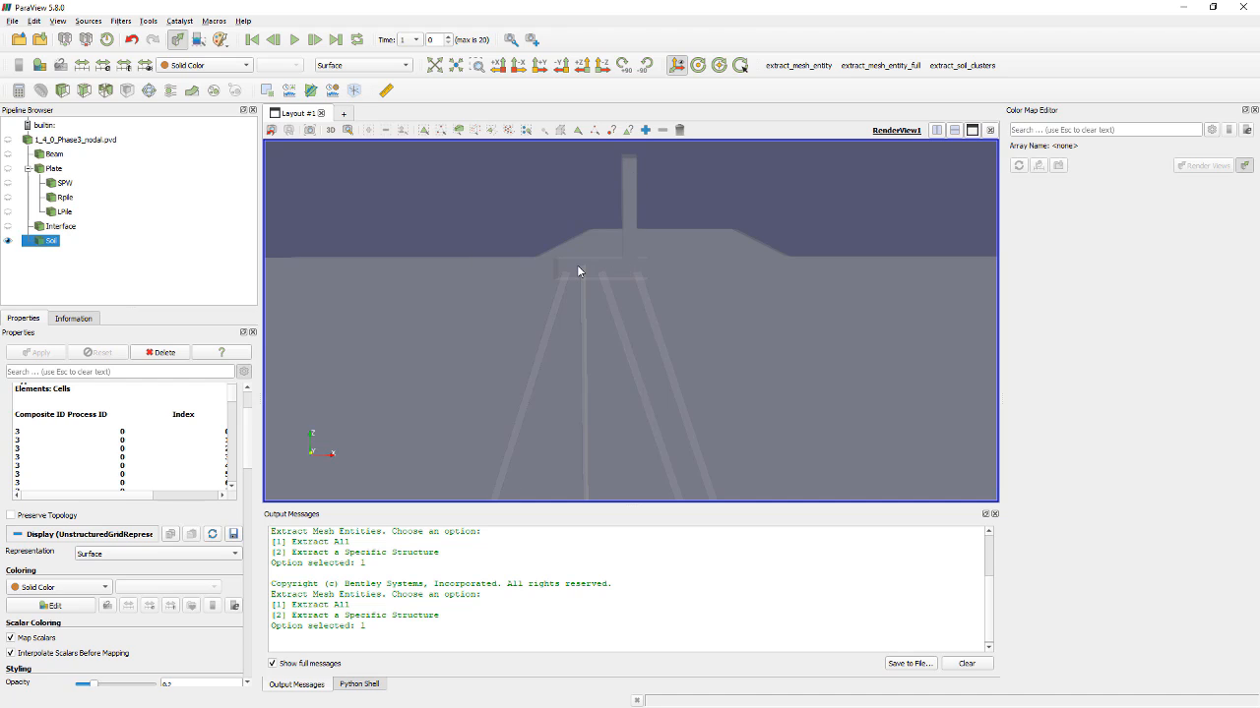
left_click(937, 130)
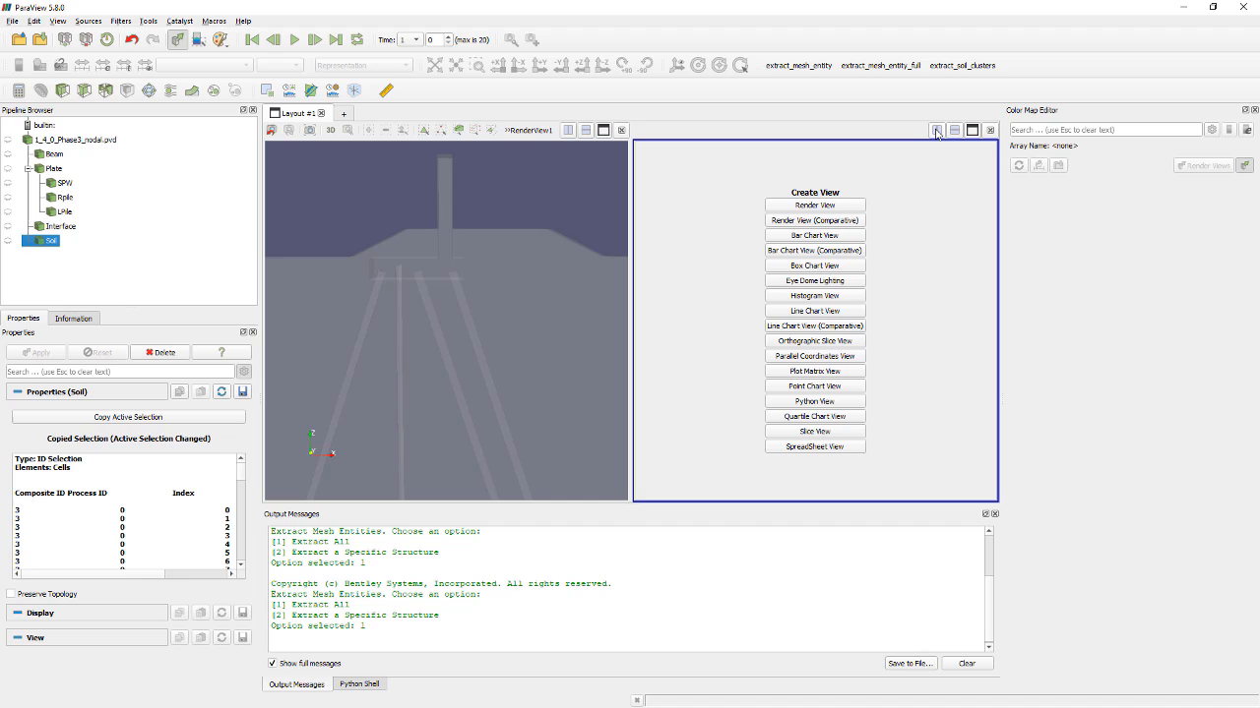
left_click(815, 447)
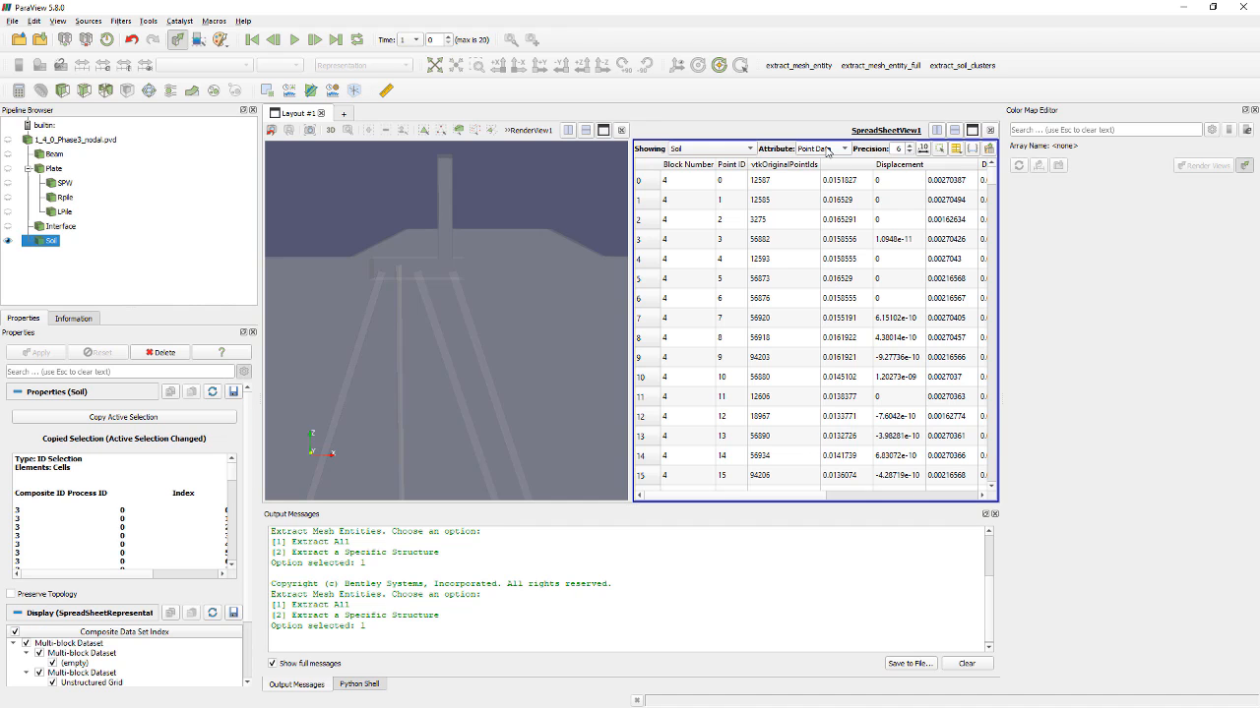
left_click(826, 150)
left_click(815, 162)
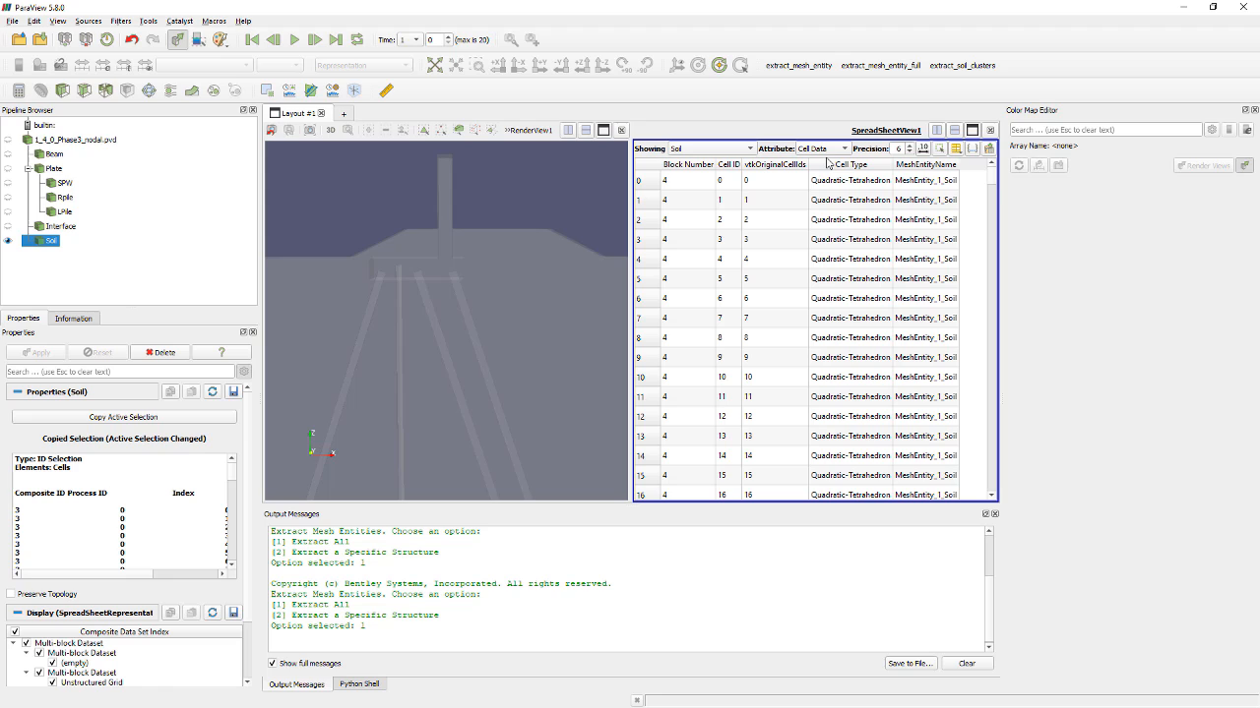
- Select individual Soil cells in the spreadsheet, ending with row 3, to locate them in the render view
left_click(937, 182)
left_click(928, 217)
left_click(940, 248)
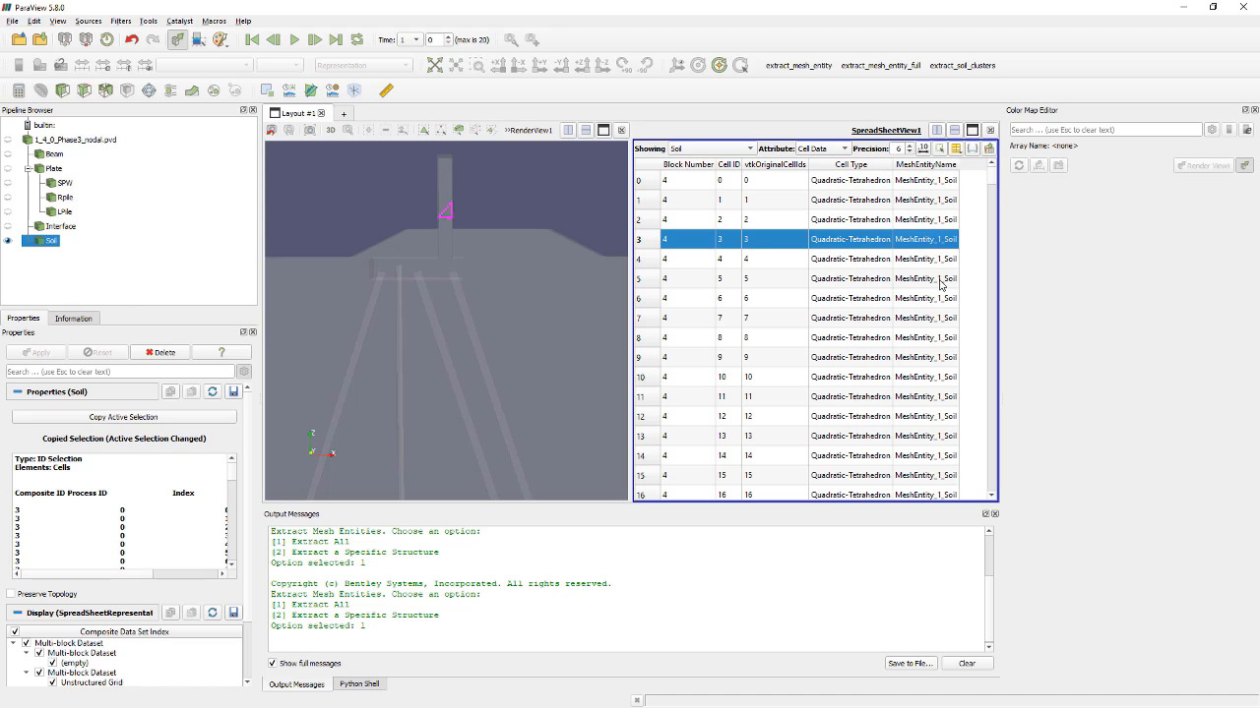
- Select Soil cells 0 through 102 in the spreadsheet, covering MeshEntity_1_Soil to MeshEntity_4_Soil
left_click(943, 296)
left_click(927, 202)
left_click(928, 187)
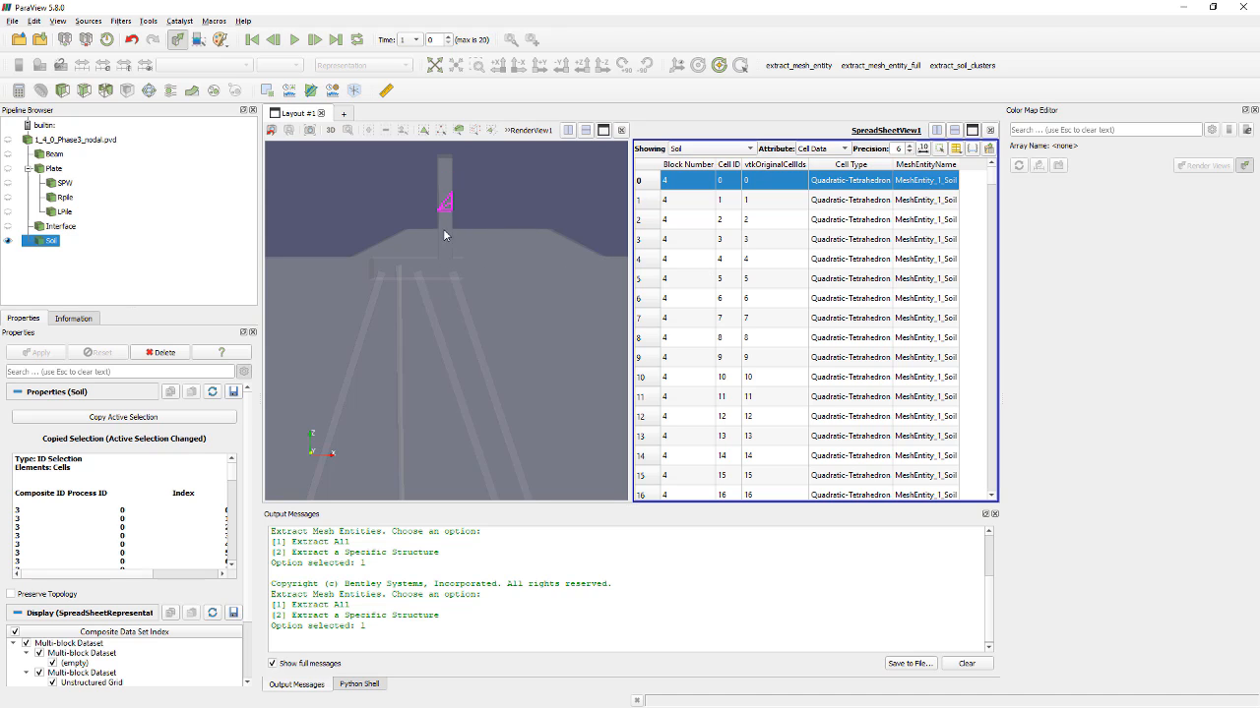
left_click(921, 337, "shift")
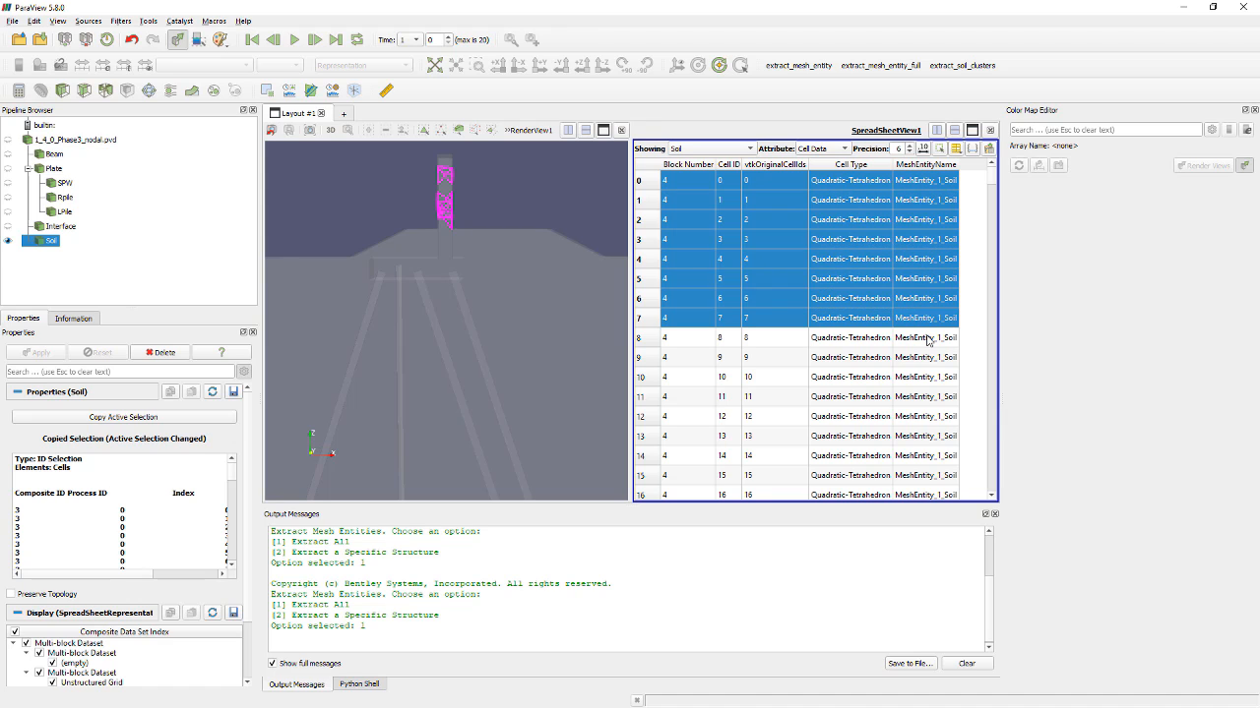
scroll(926, 344, "down", 9)
scroll(927, 344, "down", 20)
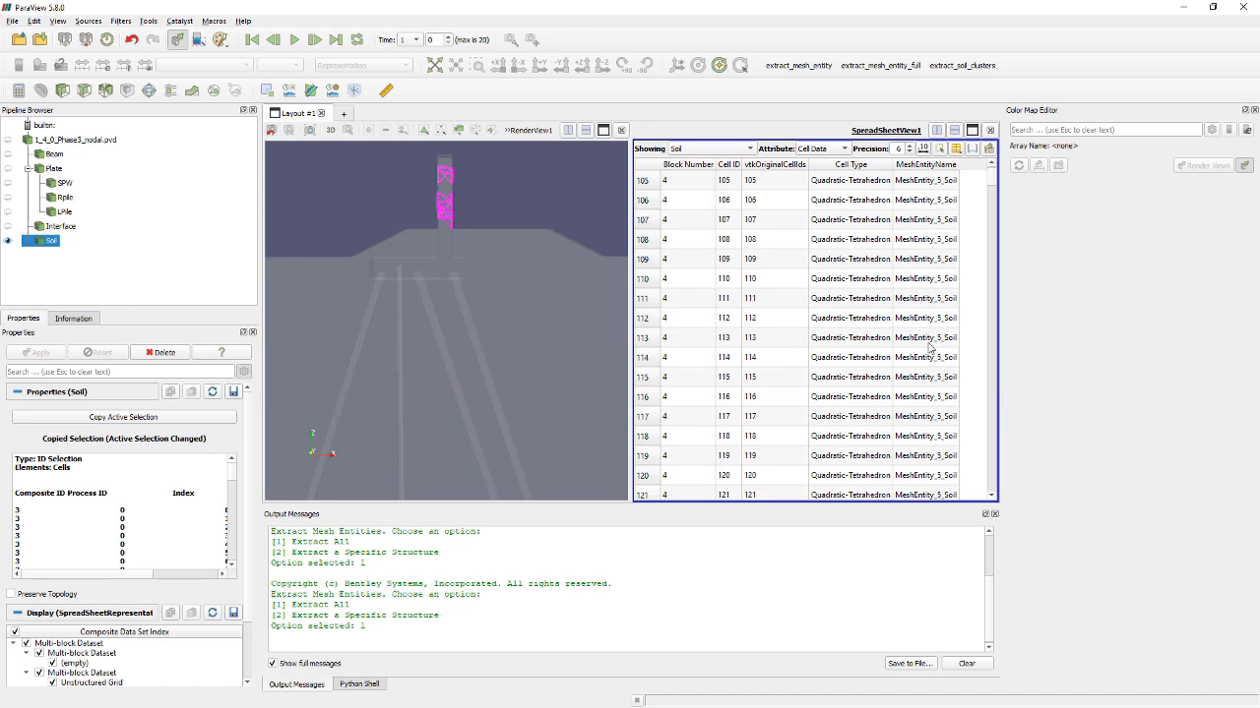
scroll(927, 344, "up", 8)
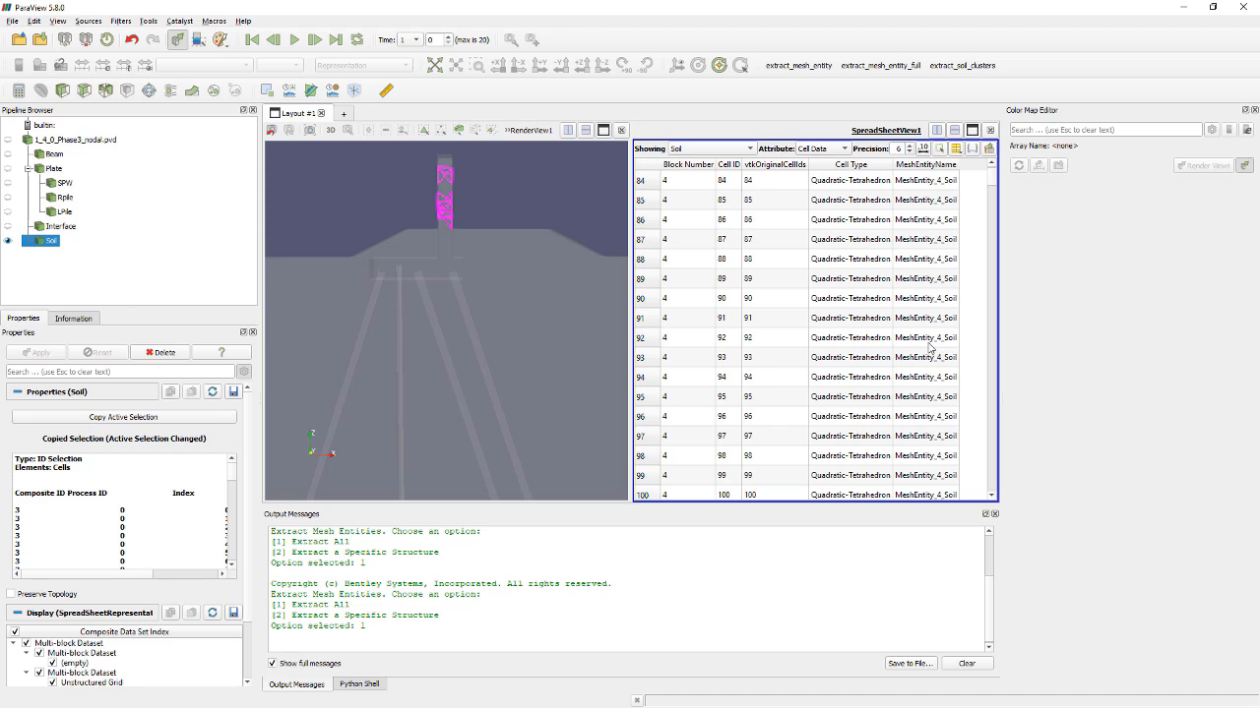
scroll(927, 347, "down", 2)
left_click(929, 364, "shift")
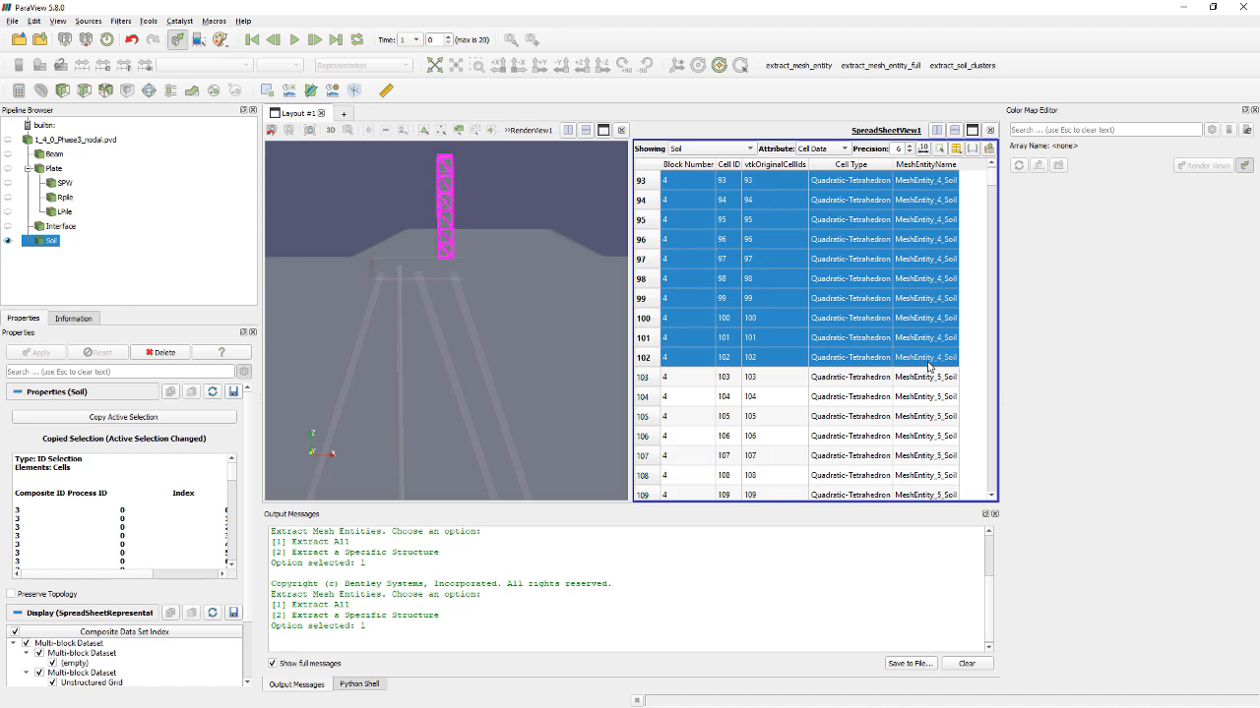
- Extract the selected cells from Soil, rename the extraction Wall, and display Soil again
left_click(491, 204)
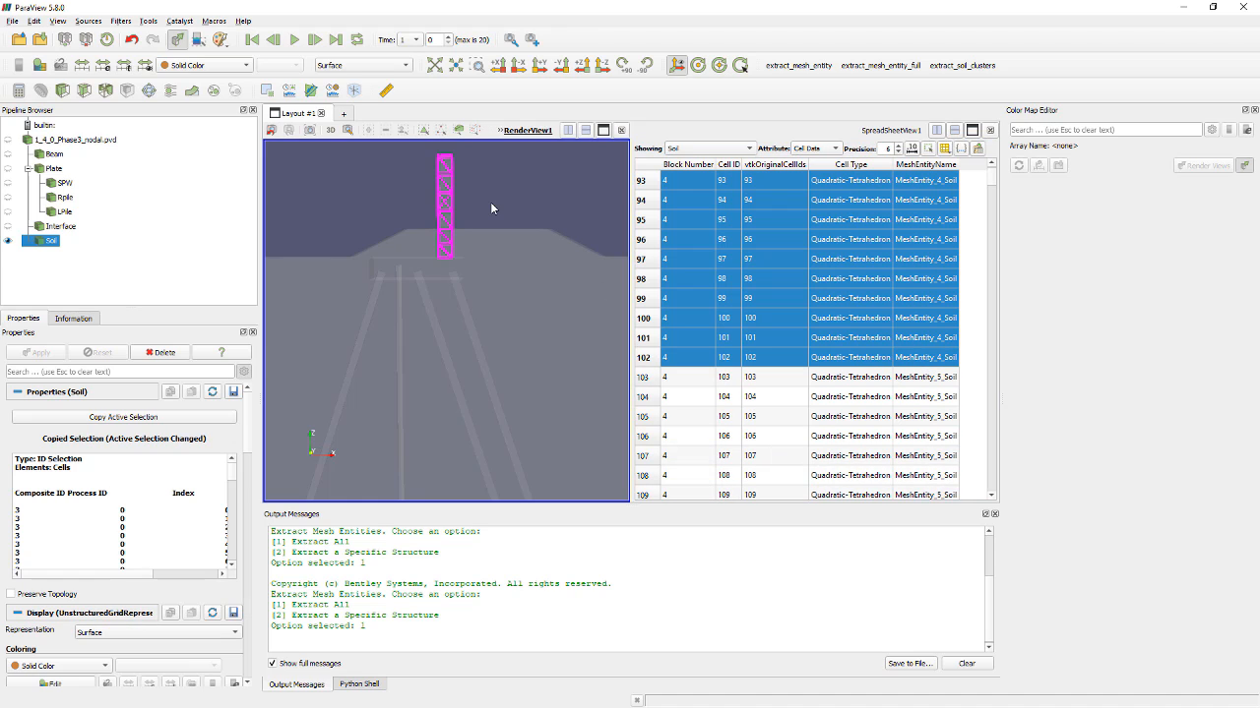
mouse_move(491, 204)
left_mouse_down()
mouse_move(500, 245)
mouse_move(496, 220)
left_mouse_up()
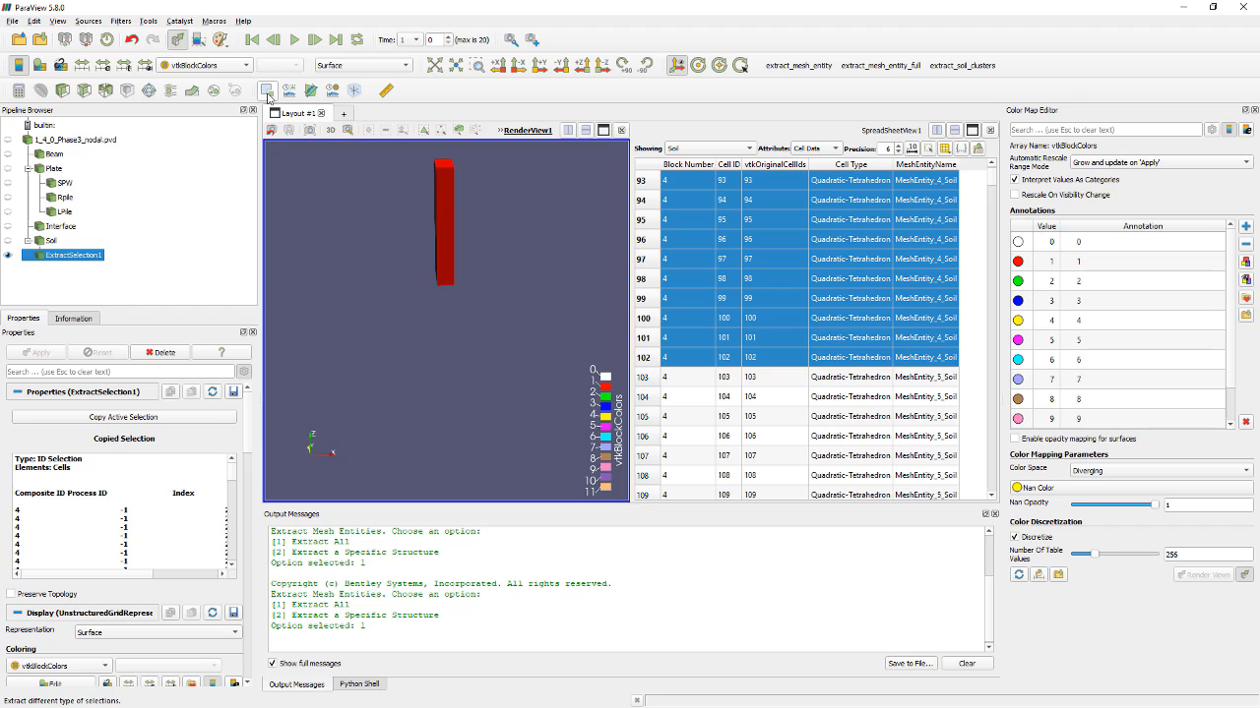
double_click(71, 257)
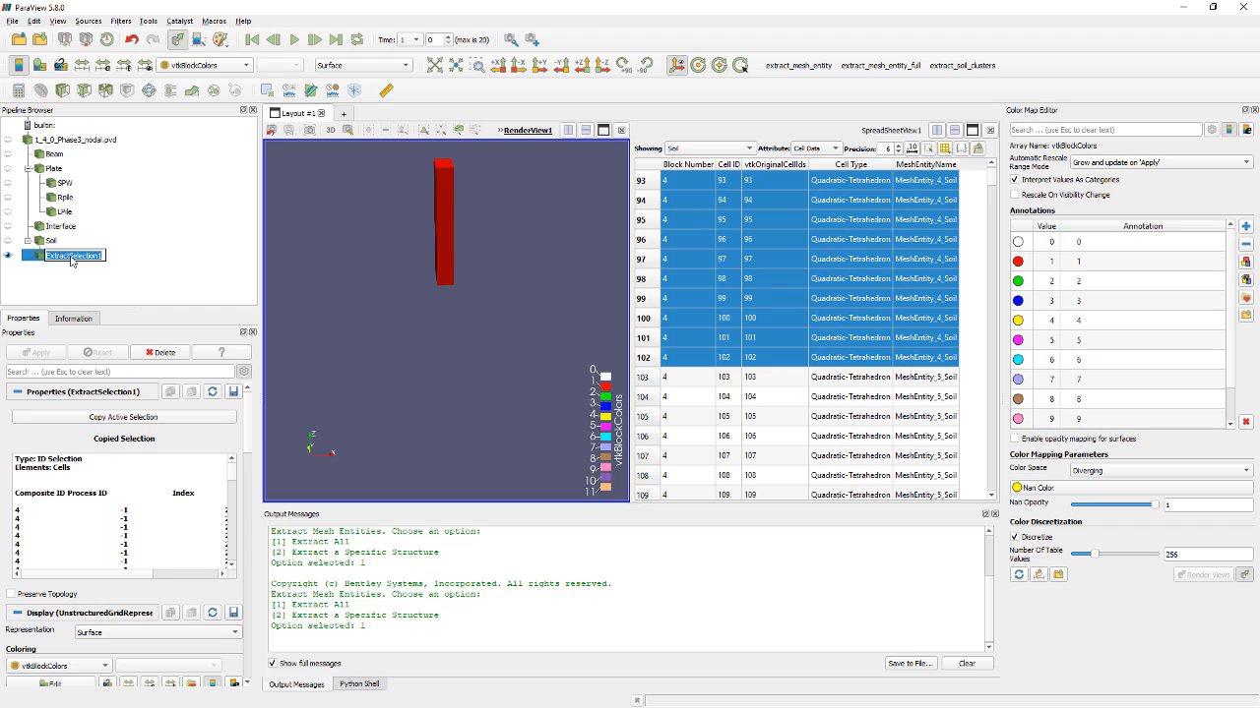
type("Wall")
left_click(120, 277)
left_click(8, 242)
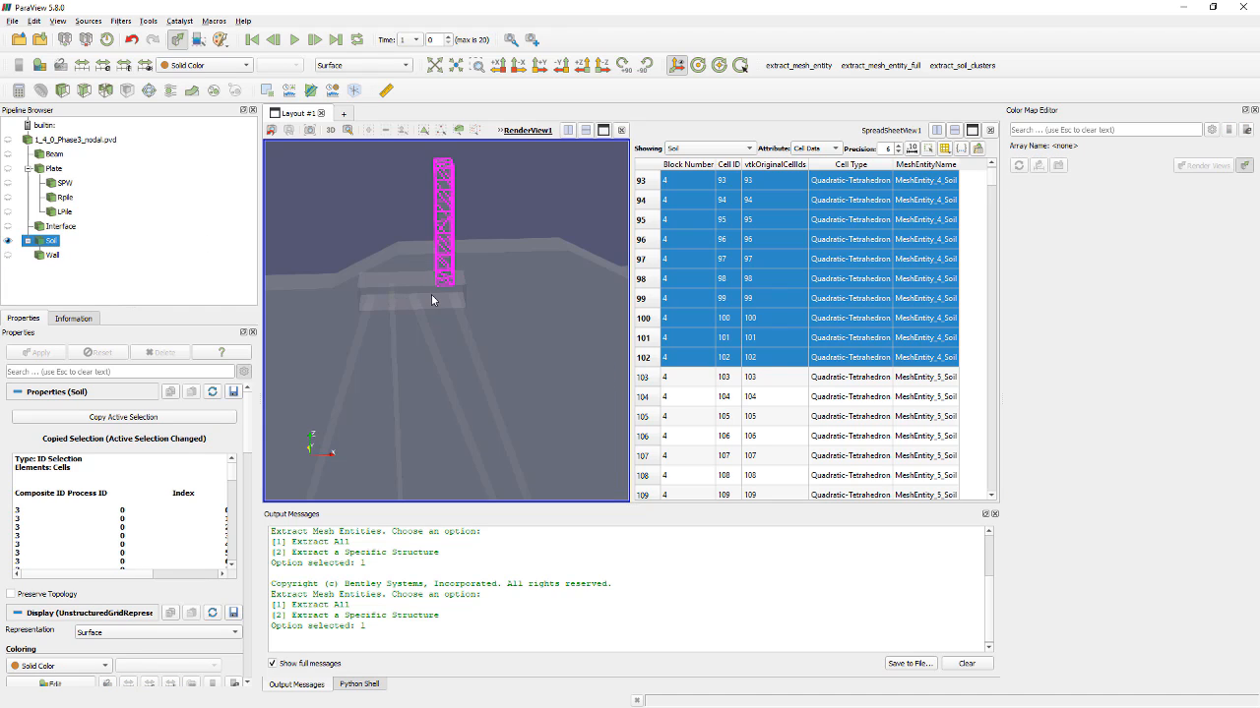
- Find the first MeshEntity_7_Soil cell in the Soil spreadsheet and select its row, 437
left_click(992, 477)
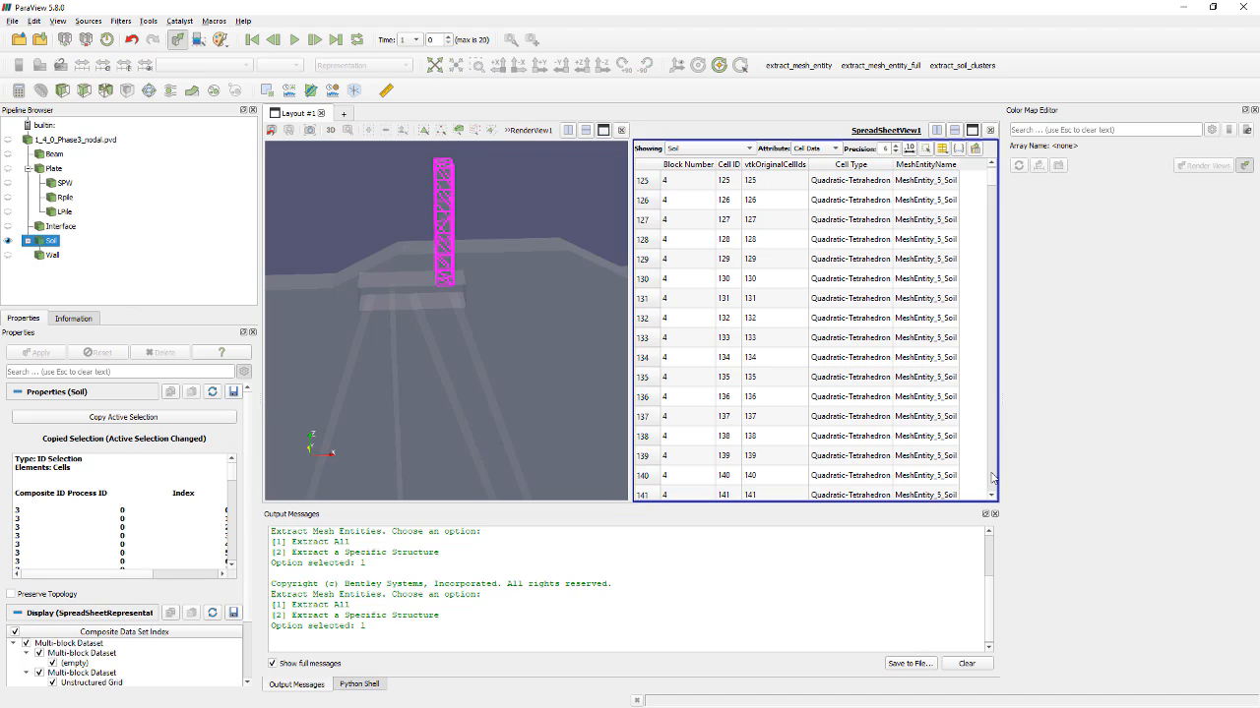
left_click(992, 477)
left_click(992, 477)
left_click(992, 477)
left_click(992, 477)
left_click(992, 478)
left_click(992, 478)
left_click(992, 477)
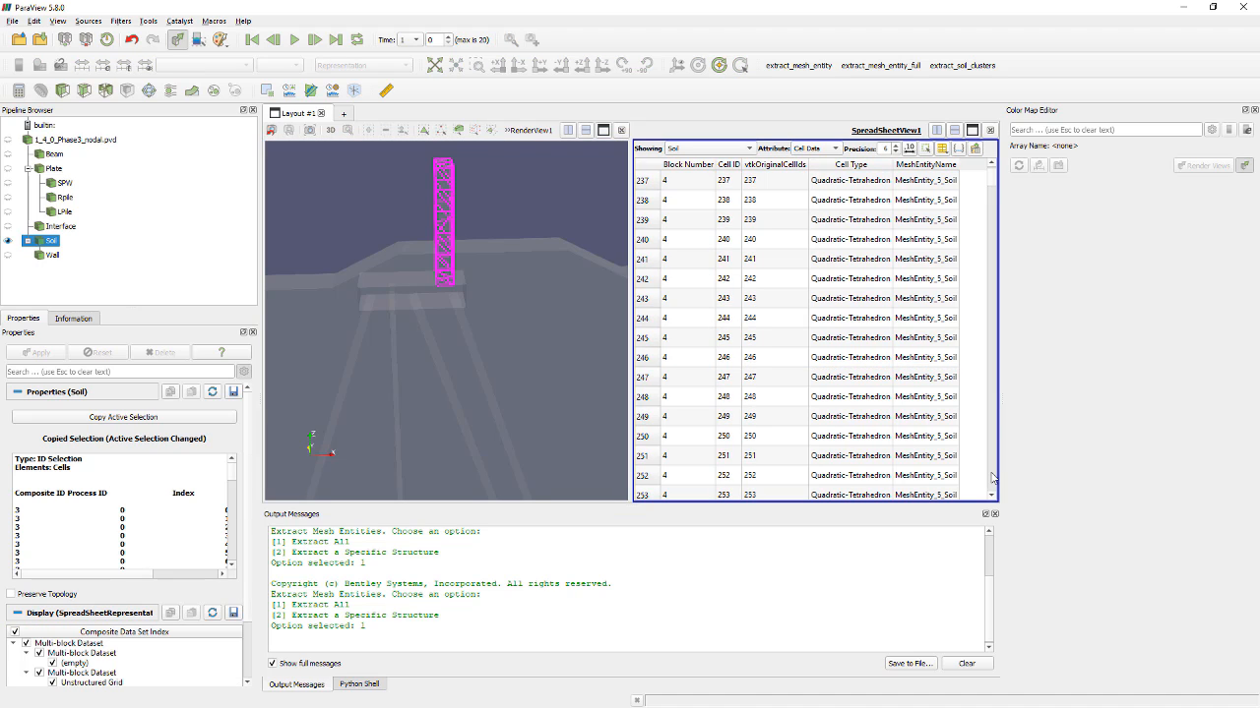
left_click(992, 477)
left_click(992, 477)
left_click(991, 478)
left_click(992, 477)
left_click(992, 477)
left_click(991, 477)
left_click(991, 477)
left_click(991, 477)
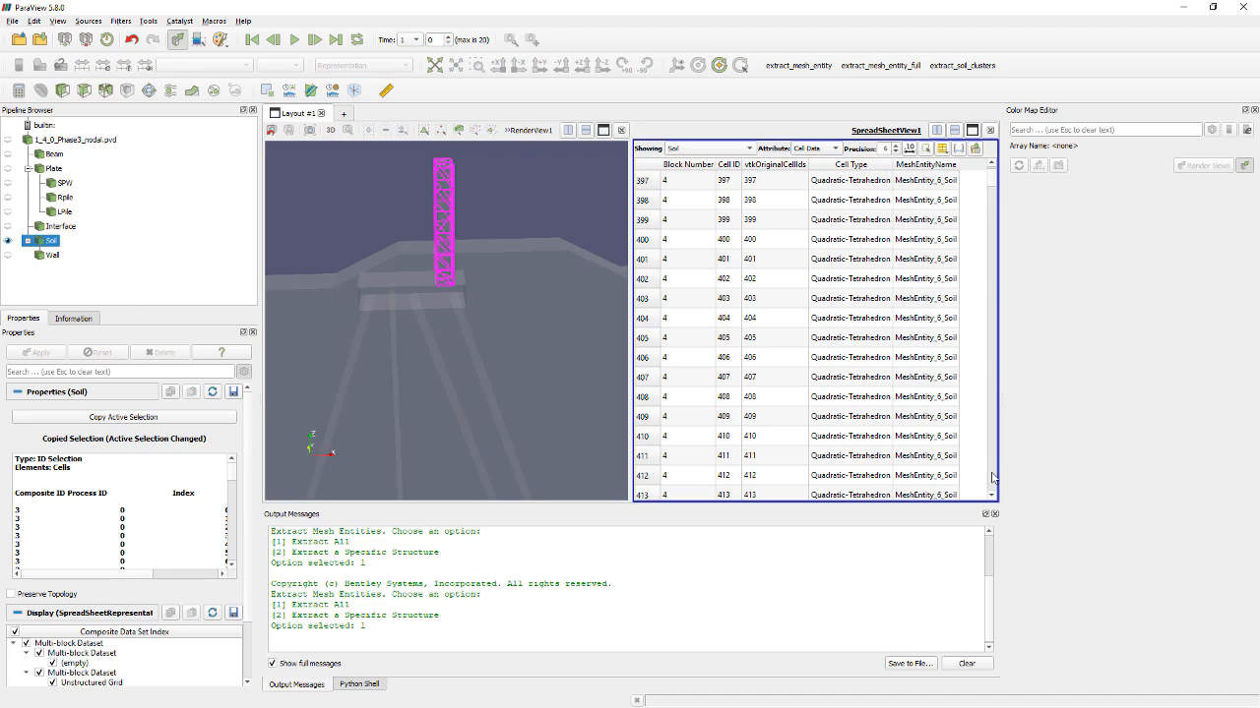
left_click(991, 477)
left_click(992, 478)
left_click(992, 477)
scroll(992, 477, "up", 3)
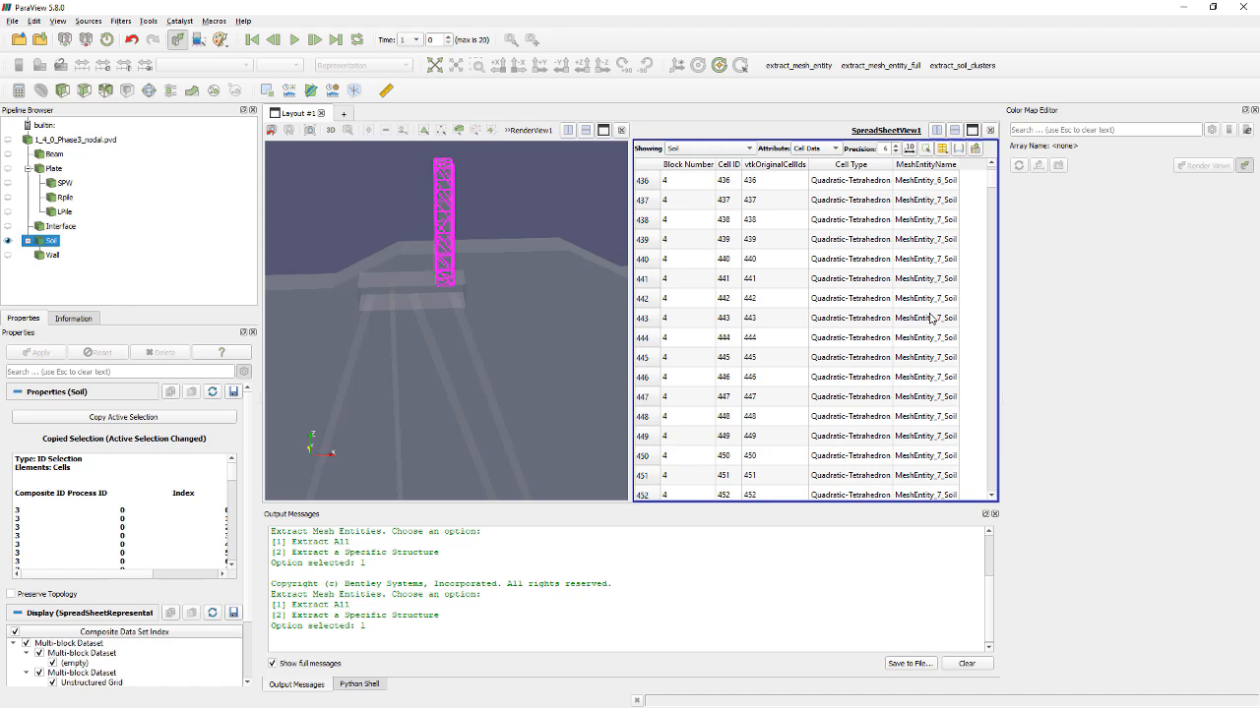
left_click(910, 201)
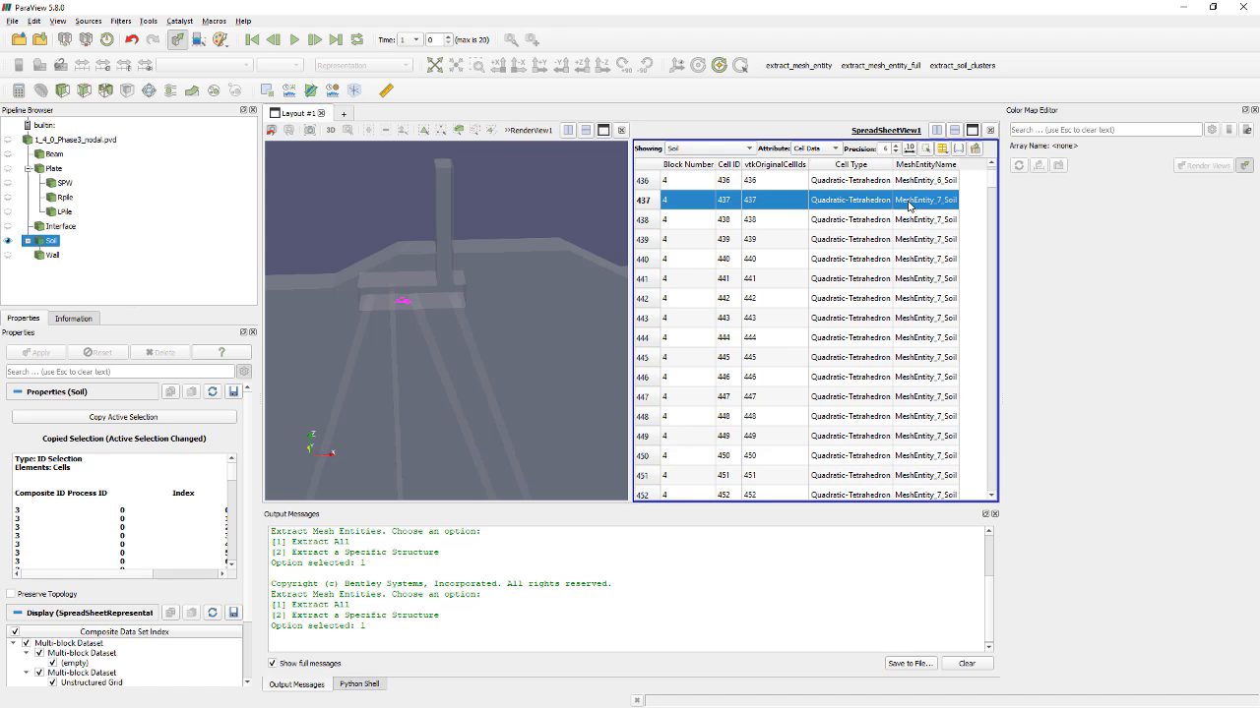
- Extend the cell selection through row 1029, the last cell of MeshEntity_7_Soil
left_click(992, 483)
left_click(992, 483)
left_click(991, 483)
left_click(992, 483)
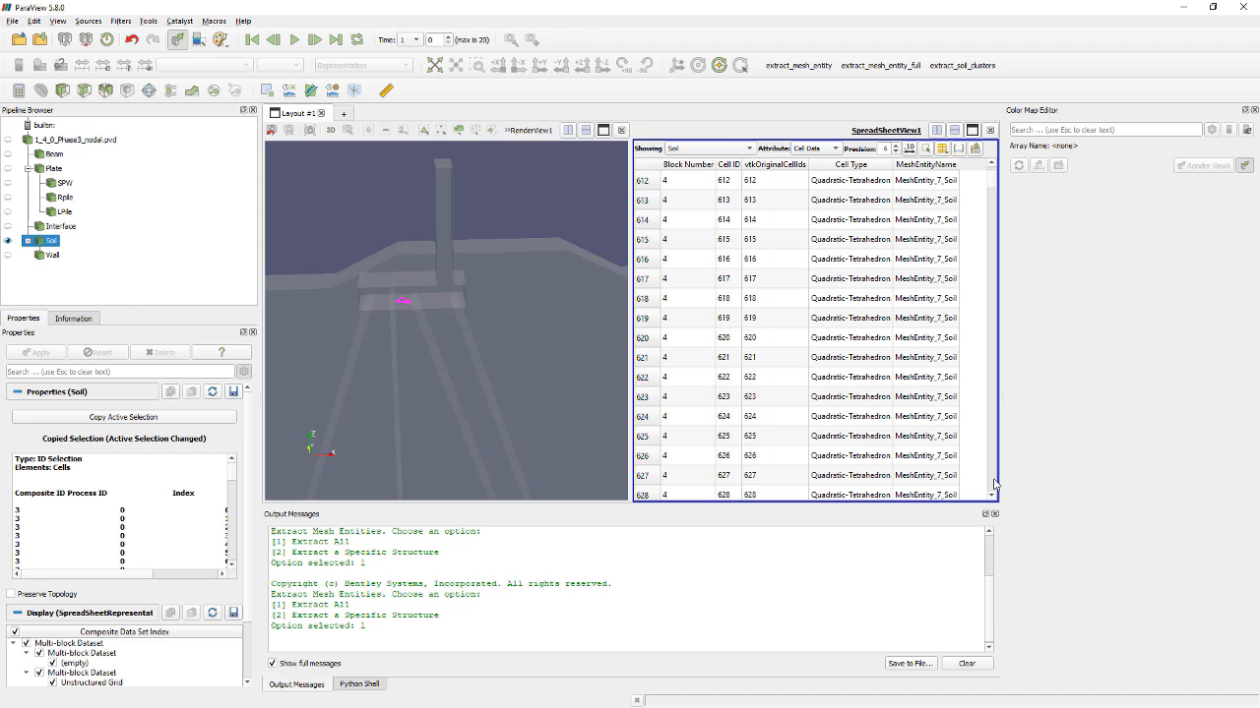
left_click(993, 483)
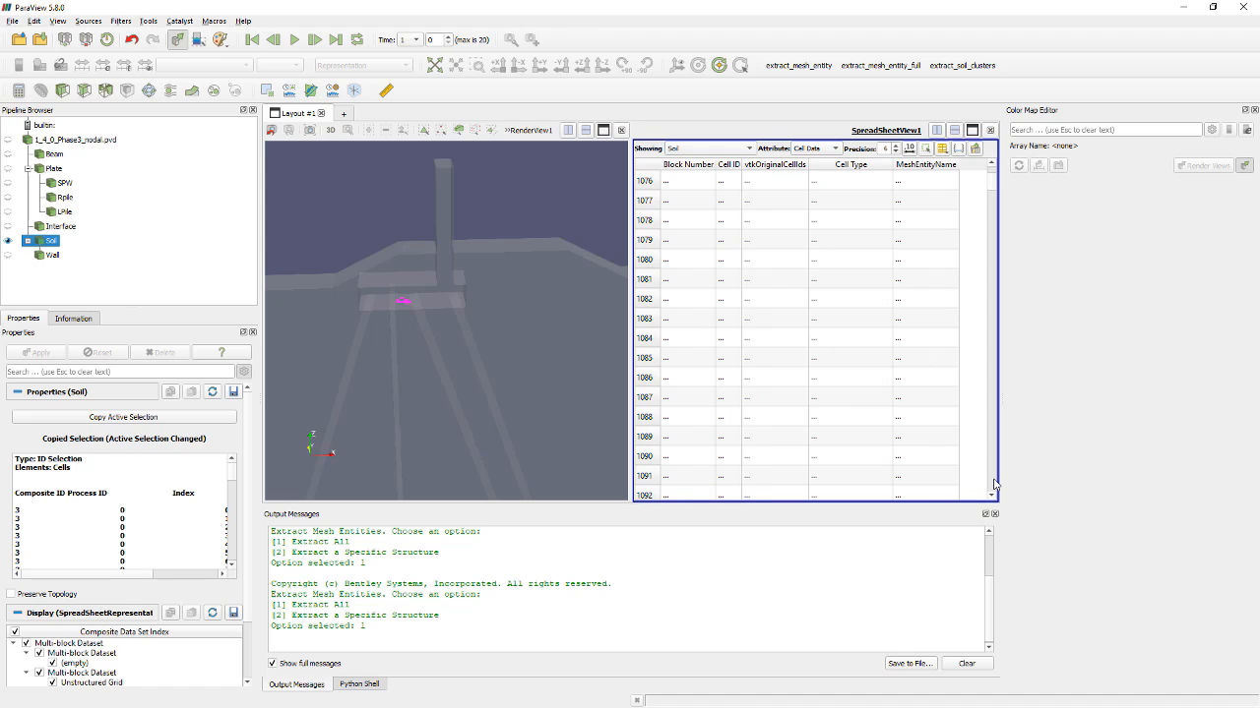
scroll(925, 313, "up", 18)
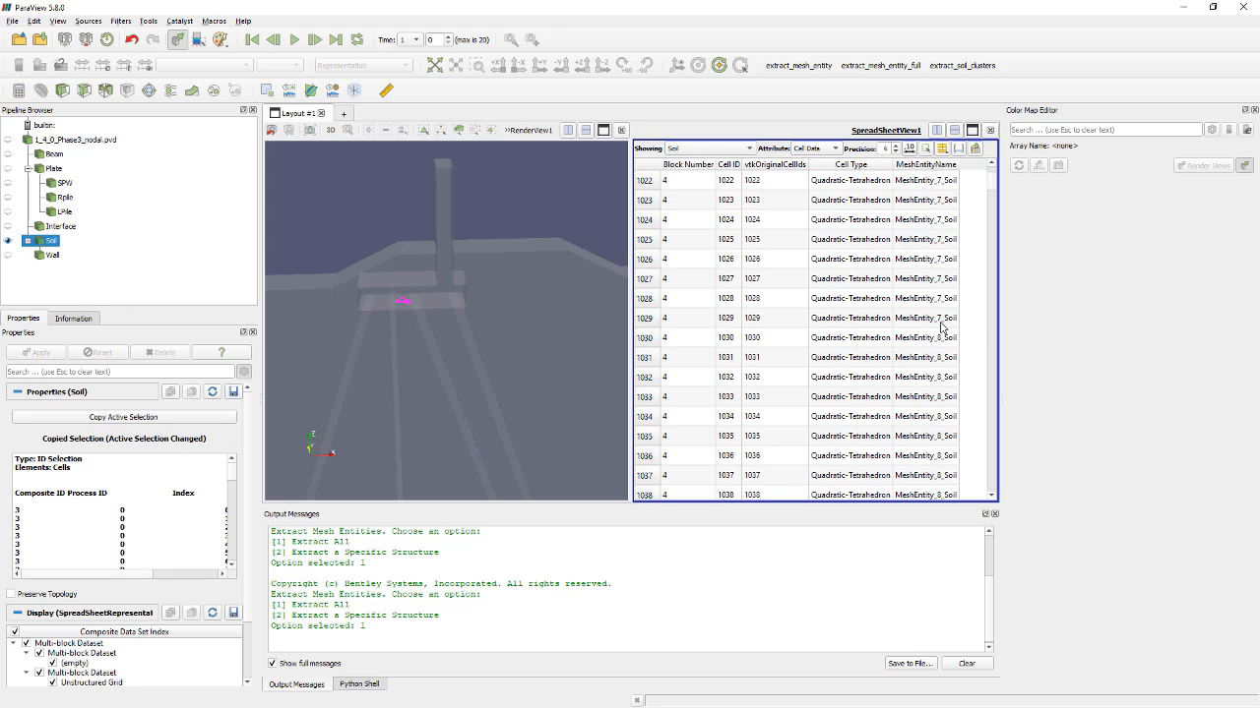
left_click(941, 326, "shift")
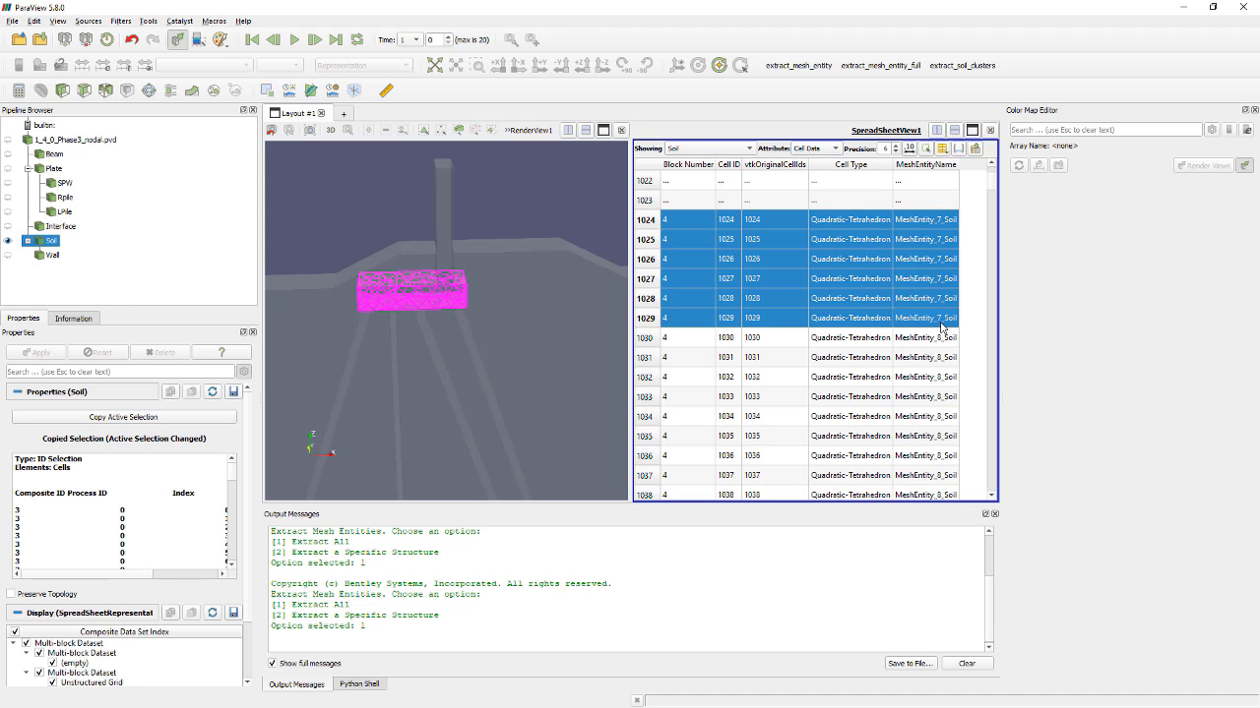
- Extract the selected MeshEntity_7_Soil cells and rename the extraction Raft
left_click(267, 90)
double_click(63, 272)
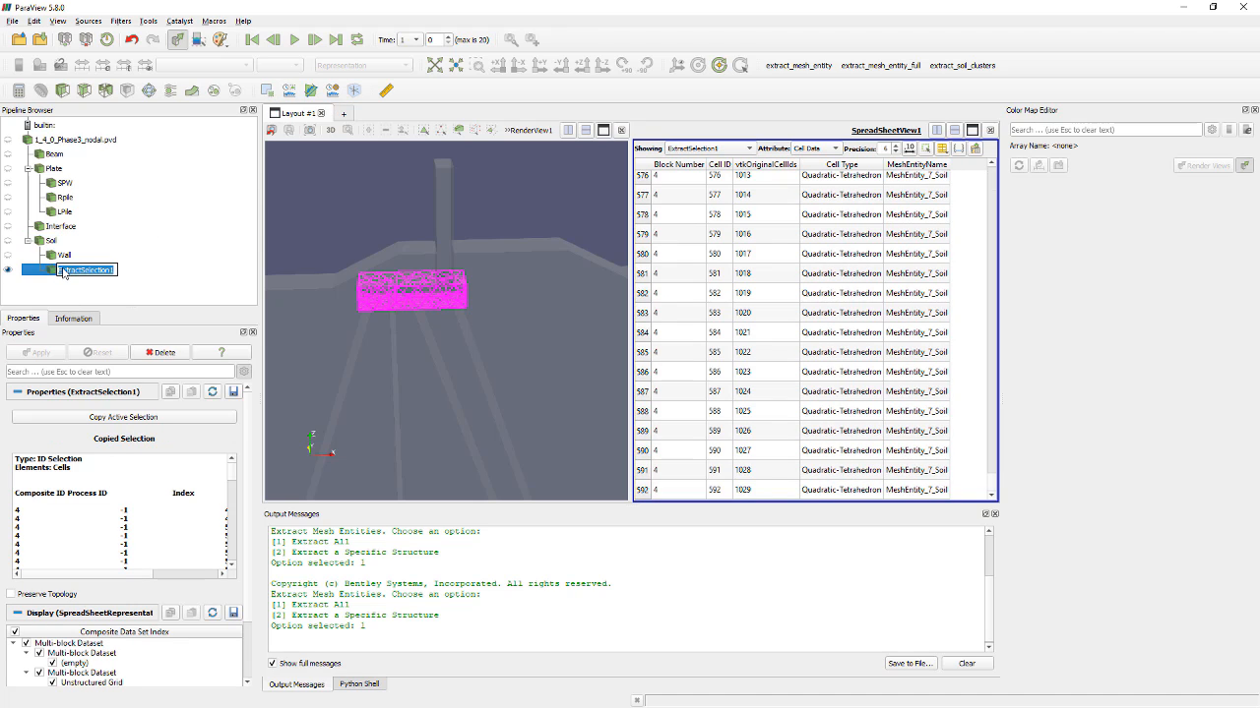
type("Raft")
key("Return")
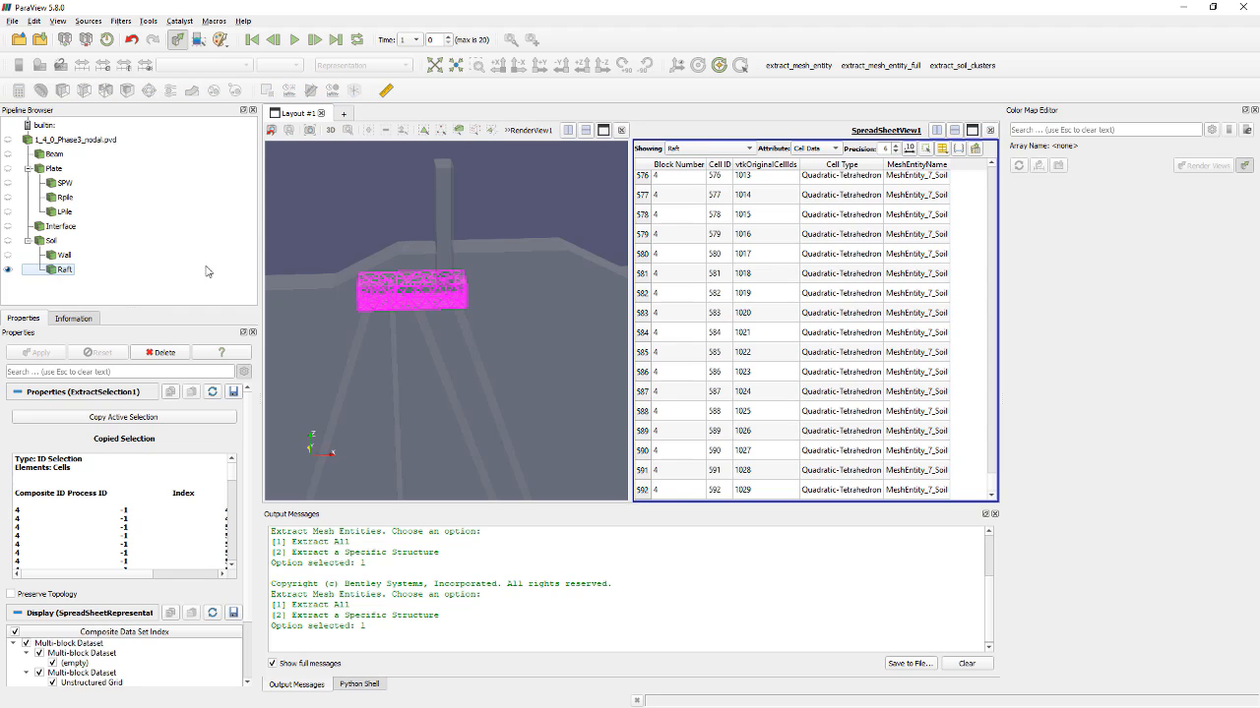
- Close the spreadsheet view, hide Soil, and display only the Wall and Raft extractions in the render view
left_click(989, 130)
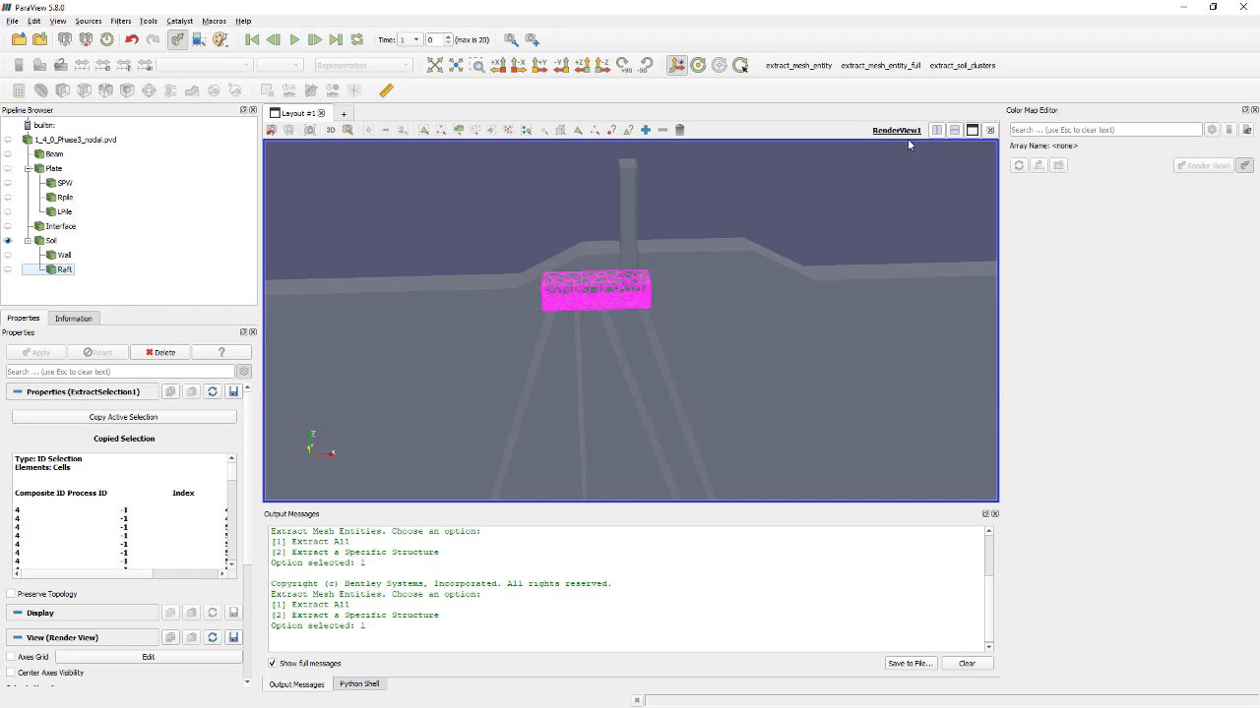
left_click(8, 241)
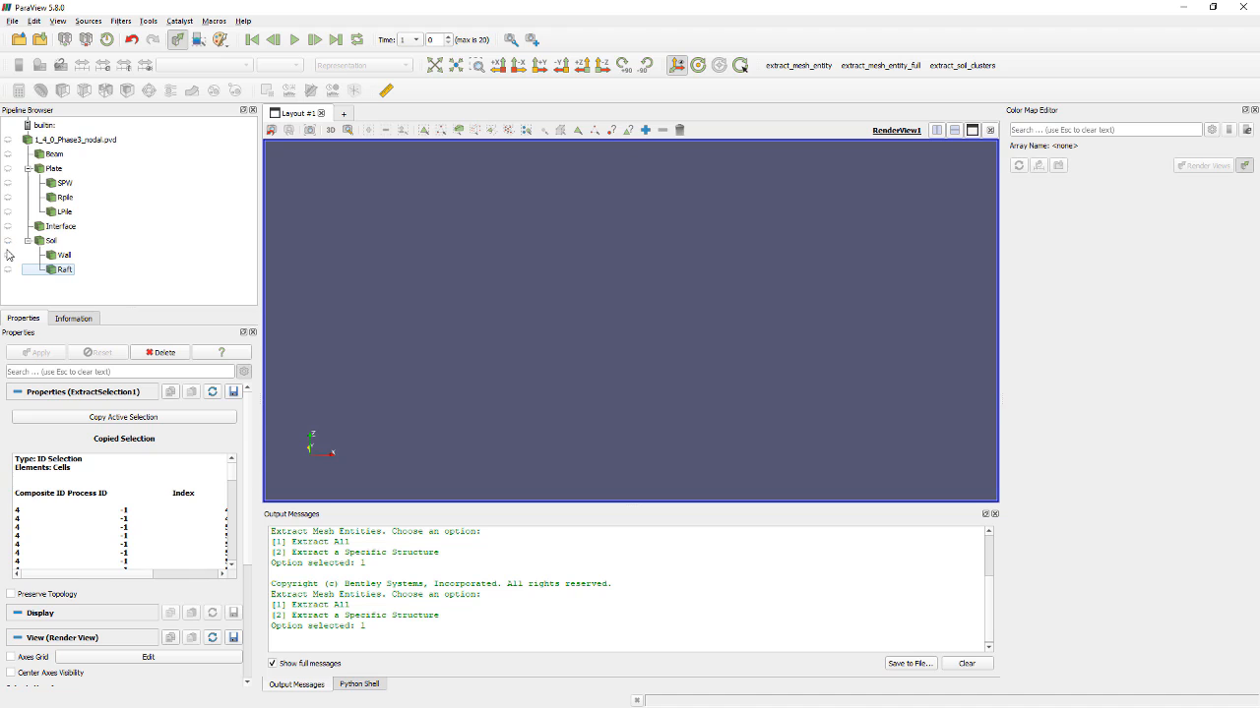
left_click(8, 255)
left_click(8, 269)
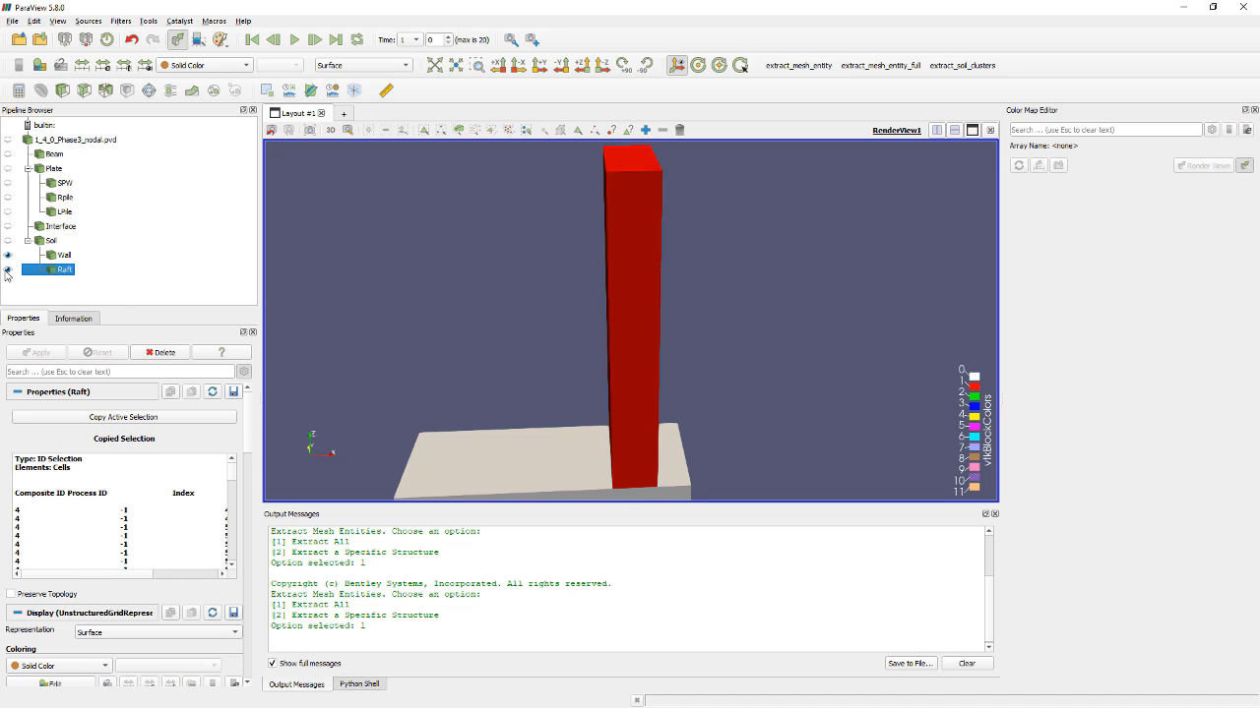
scroll(470, 371, "down", 5)
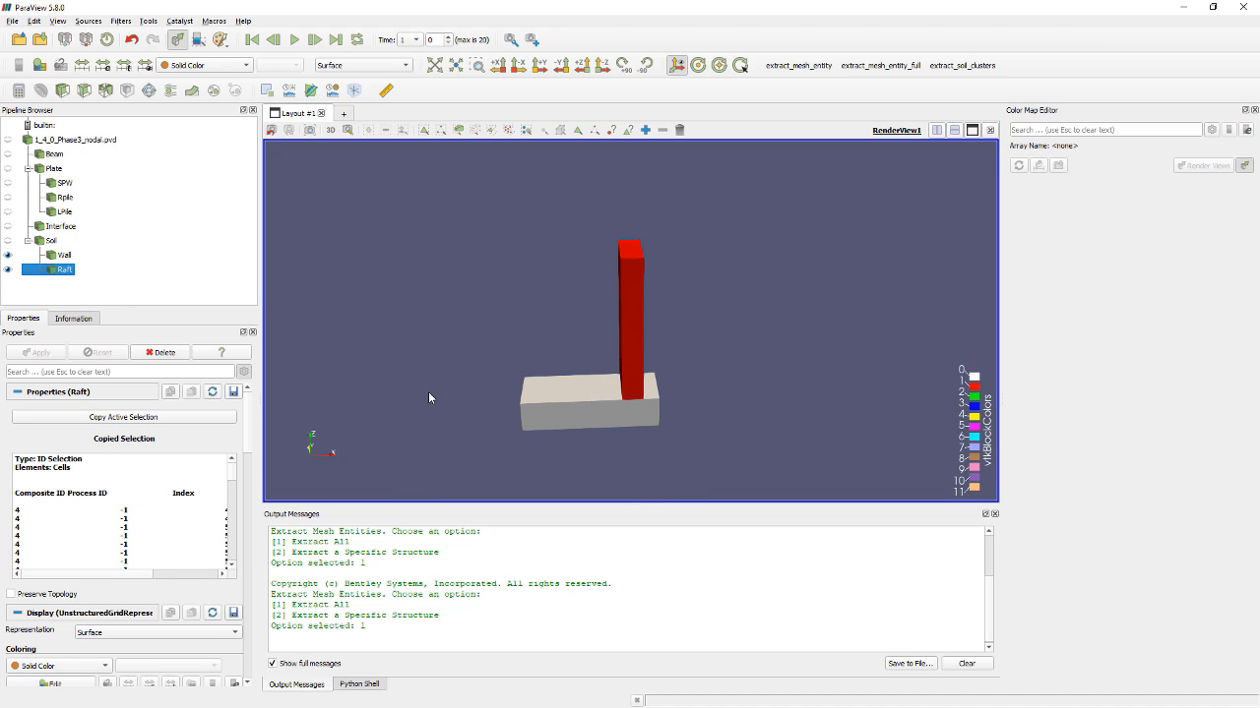
middle_click_drag(726, 401, 749, 367)
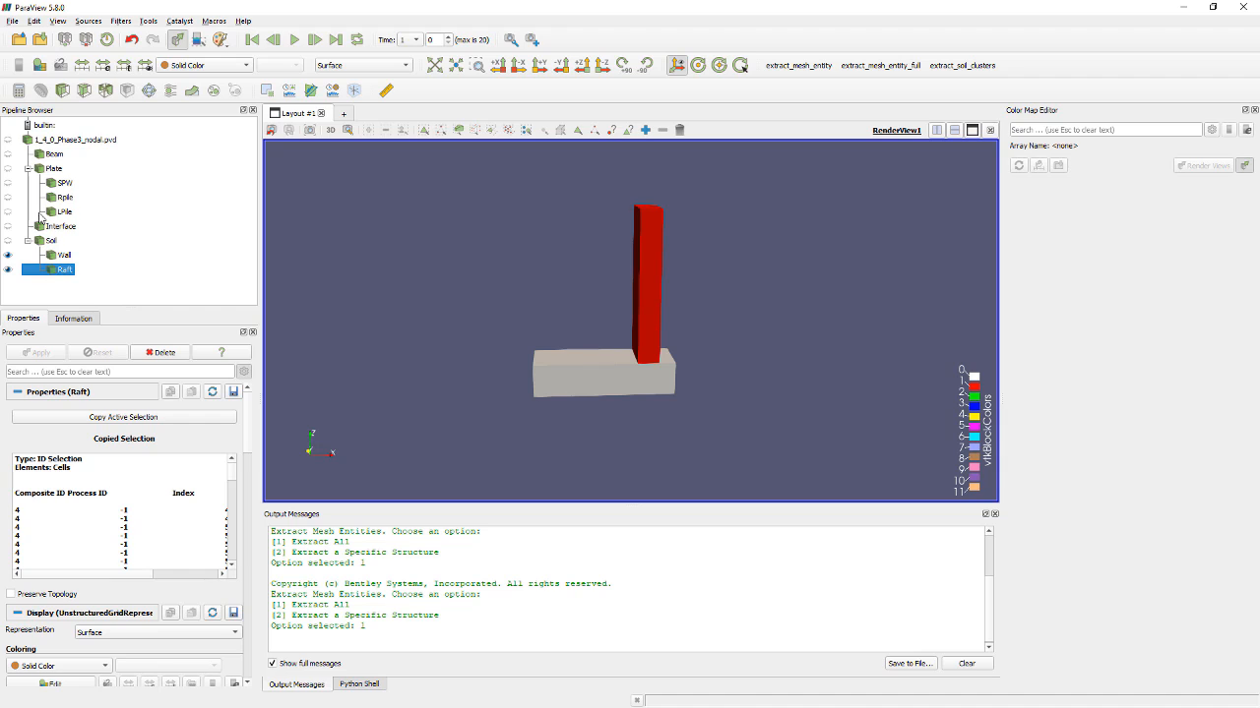
- Display the SPW, Rpile and LPile plate extractions together with Wall and Raft
left_click(8, 183)
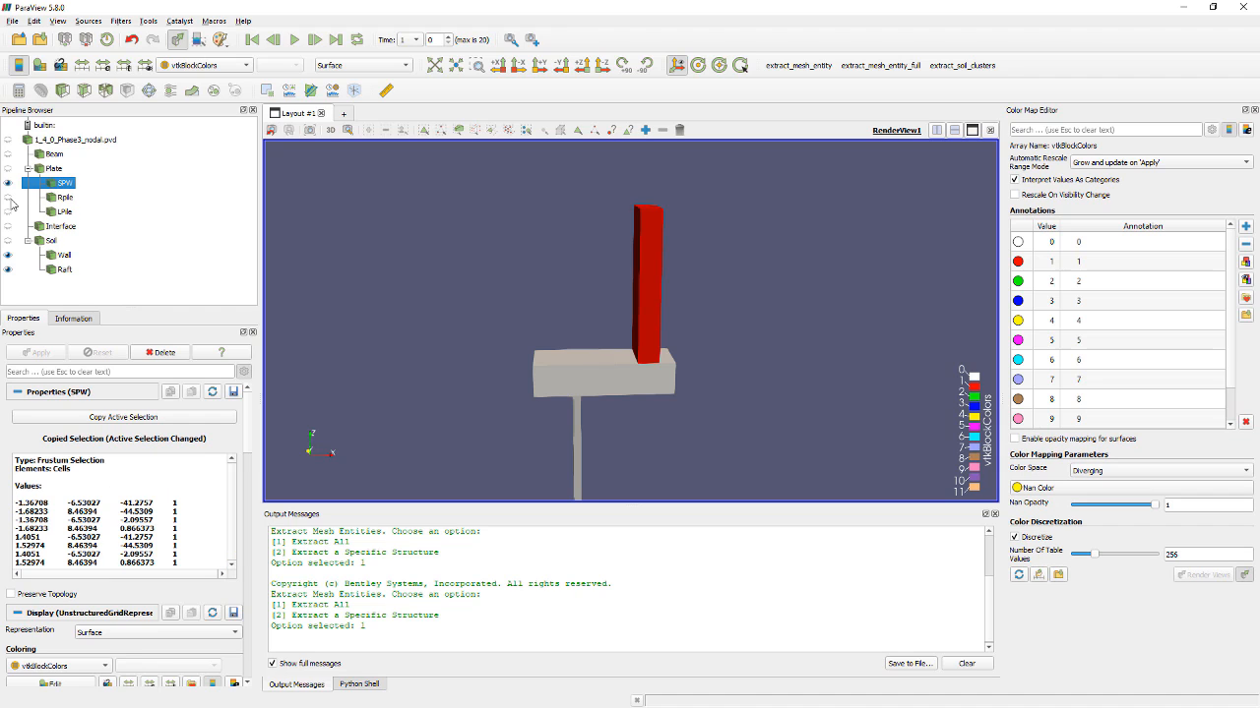
left_click(8, 196)
left_click(8, 211)
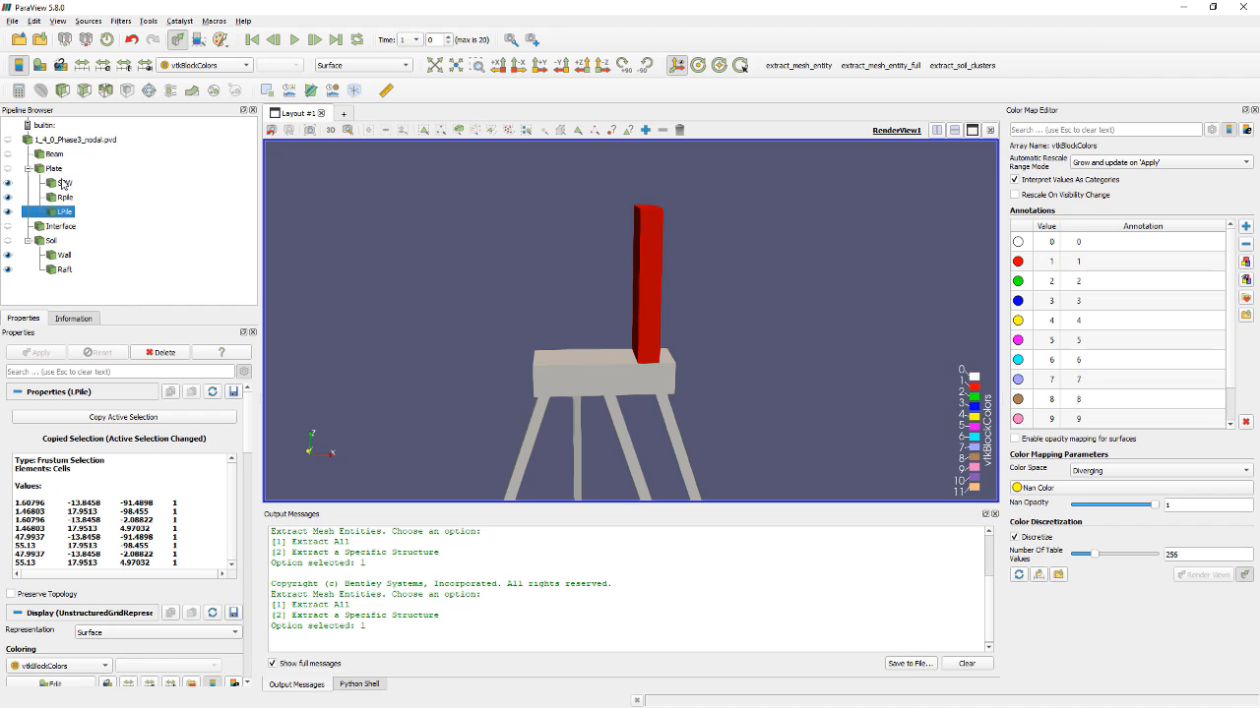
- Combine SPW, Rpile, LPile, Wall and Raft with the Group Datasets filter and select the resulting group in the pipeline
left_click(64, 184)
left_click(65, 198, "ctrl")
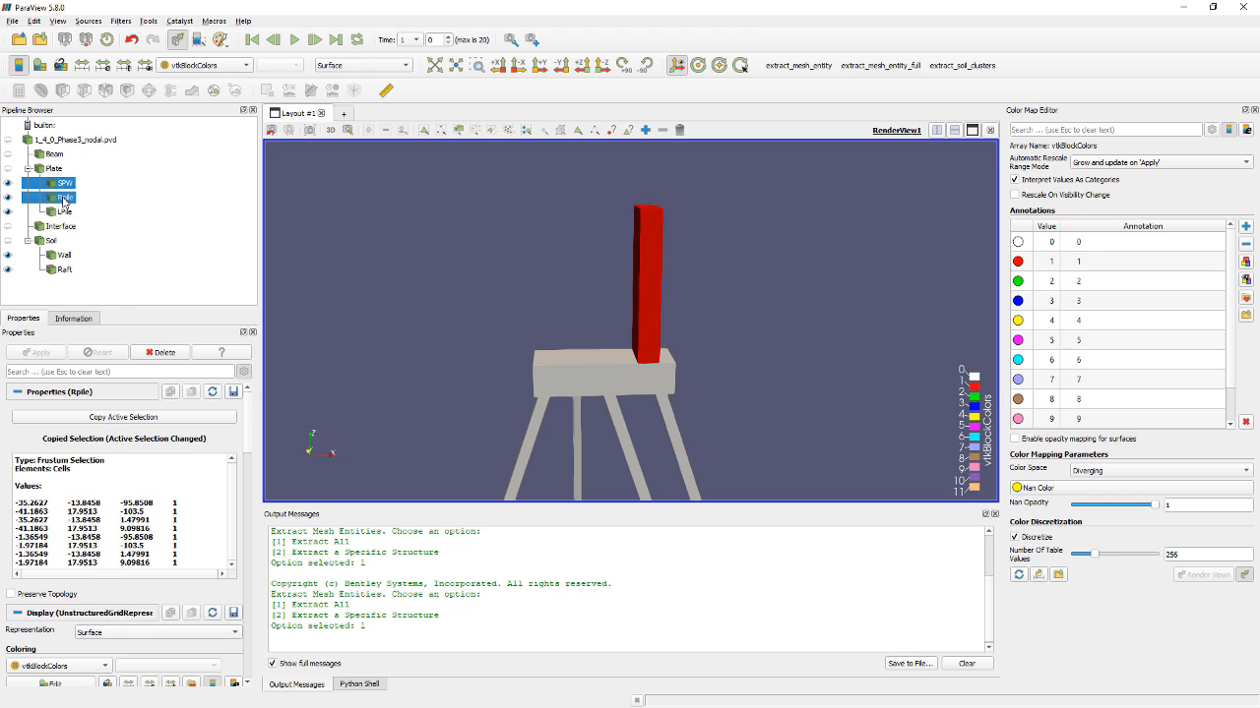
left_click(65, 213, "ctrl")
left_click(64, 255, "ctrl")
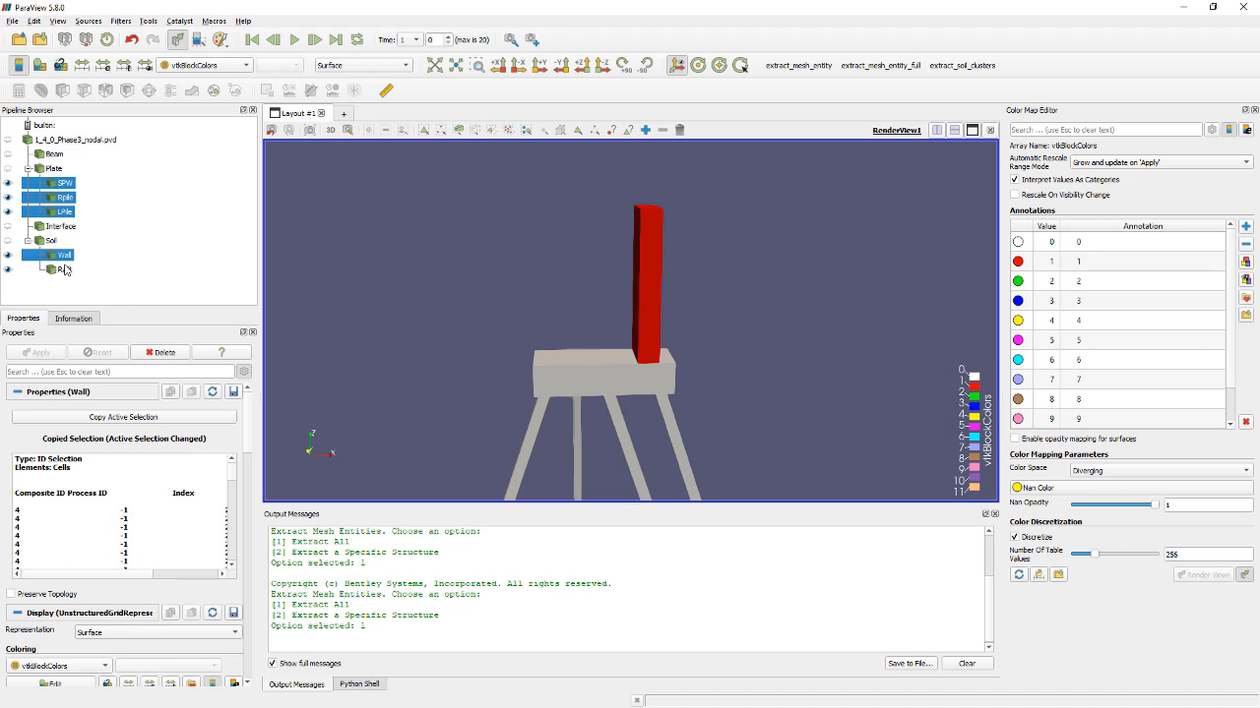
left_click(64, 270, "ctrl")
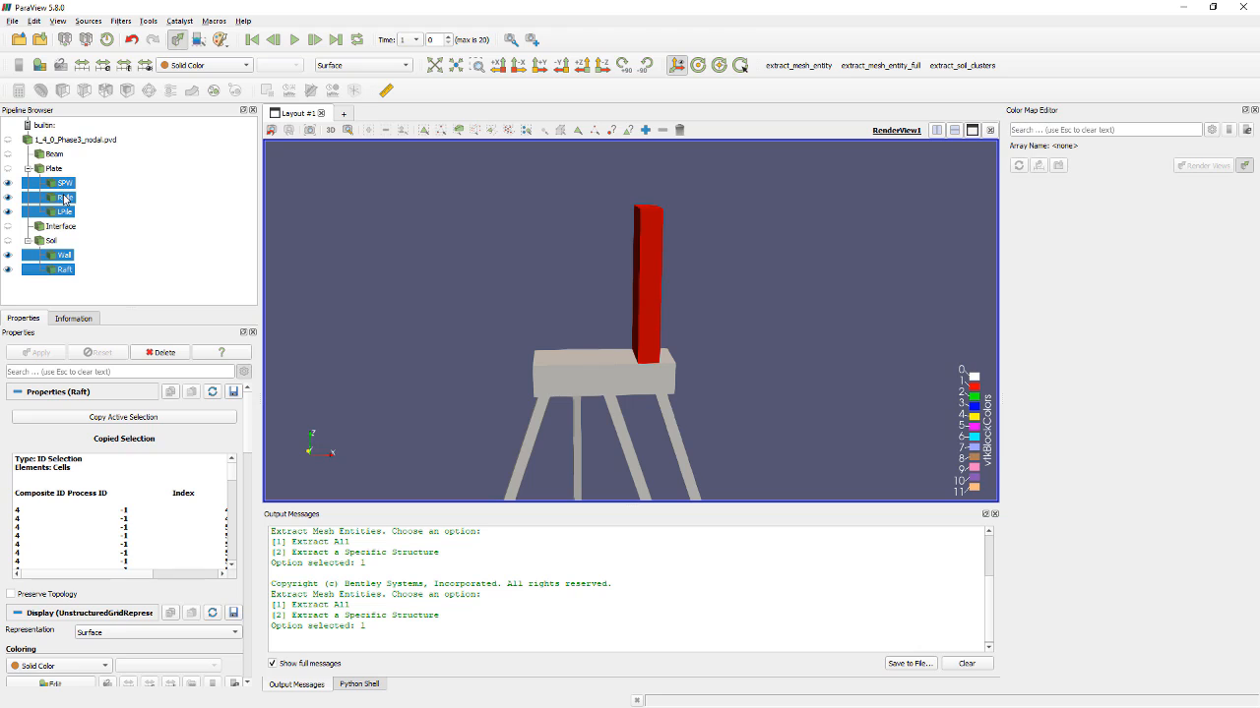
right_click(64, 198)
mouse_move(91, 292)
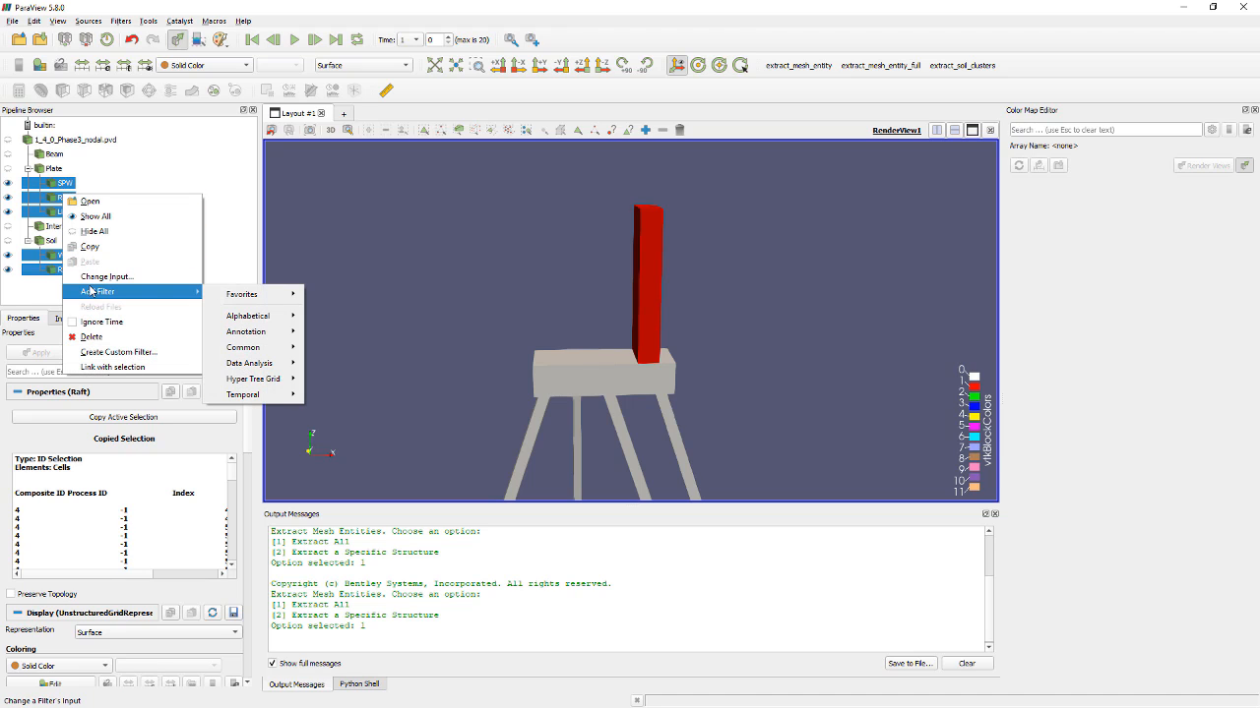
mouse_move(242, 320)
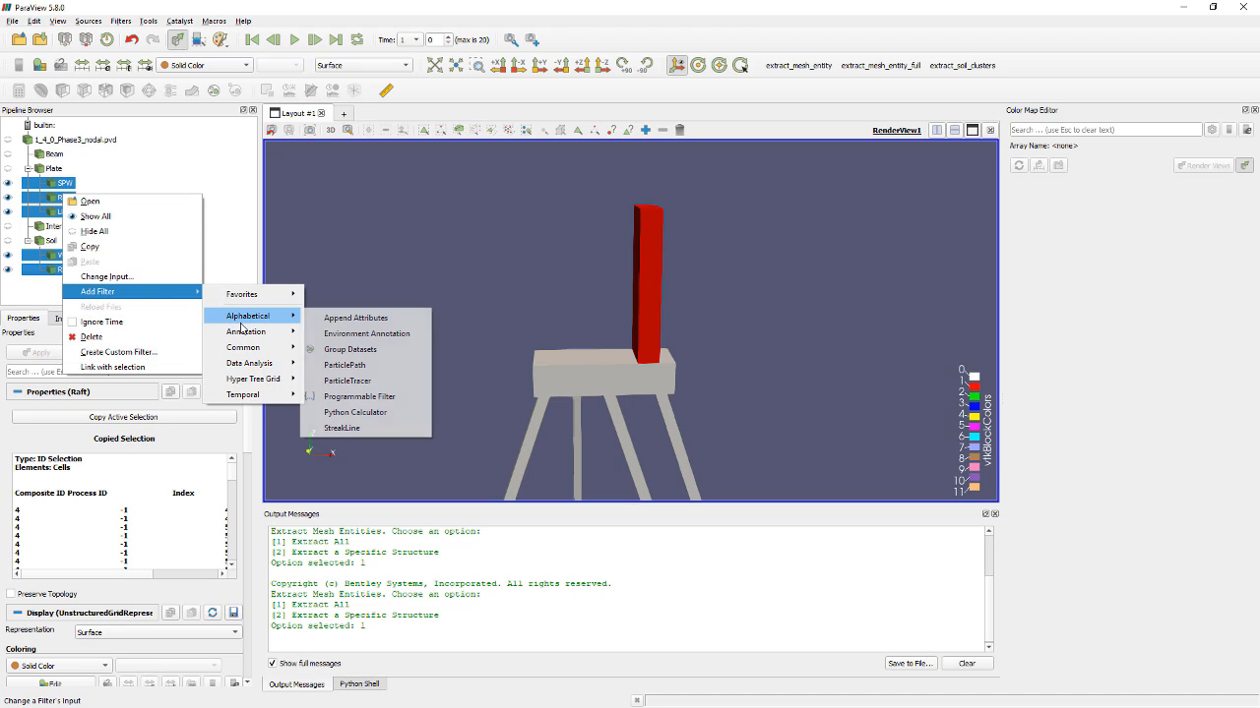
left_click(344, 352)
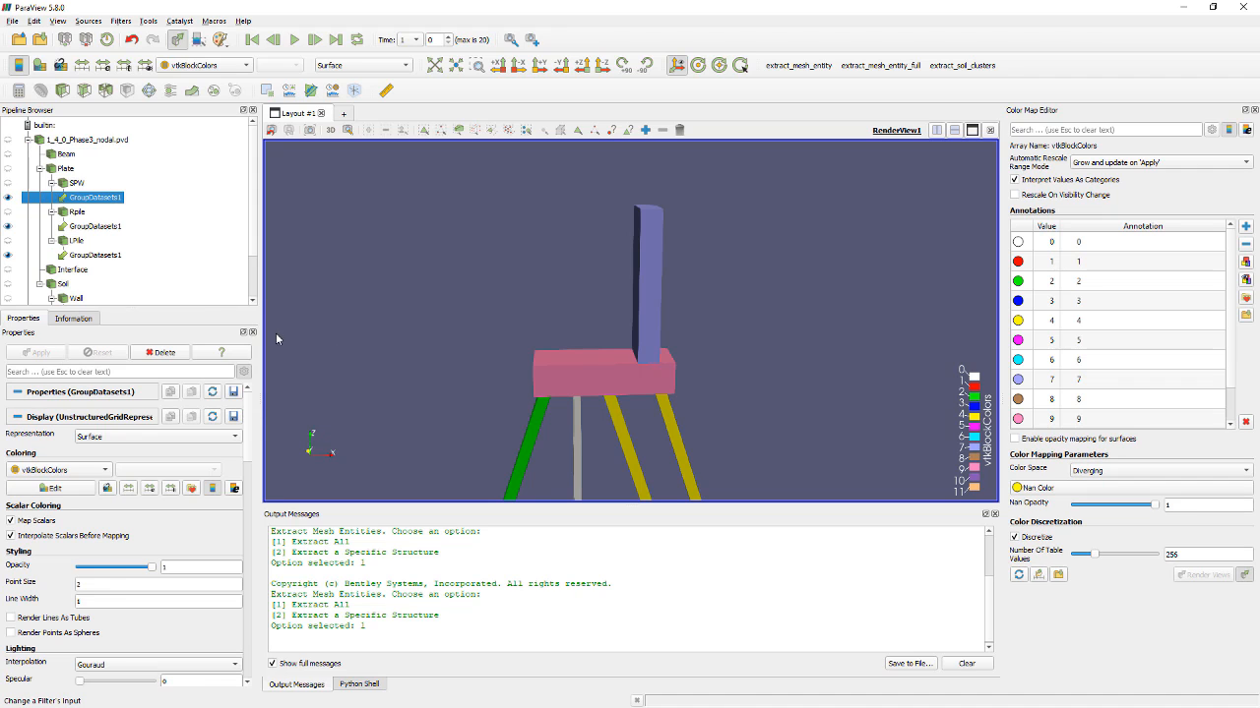
scroll(177, 270, "down", 1)
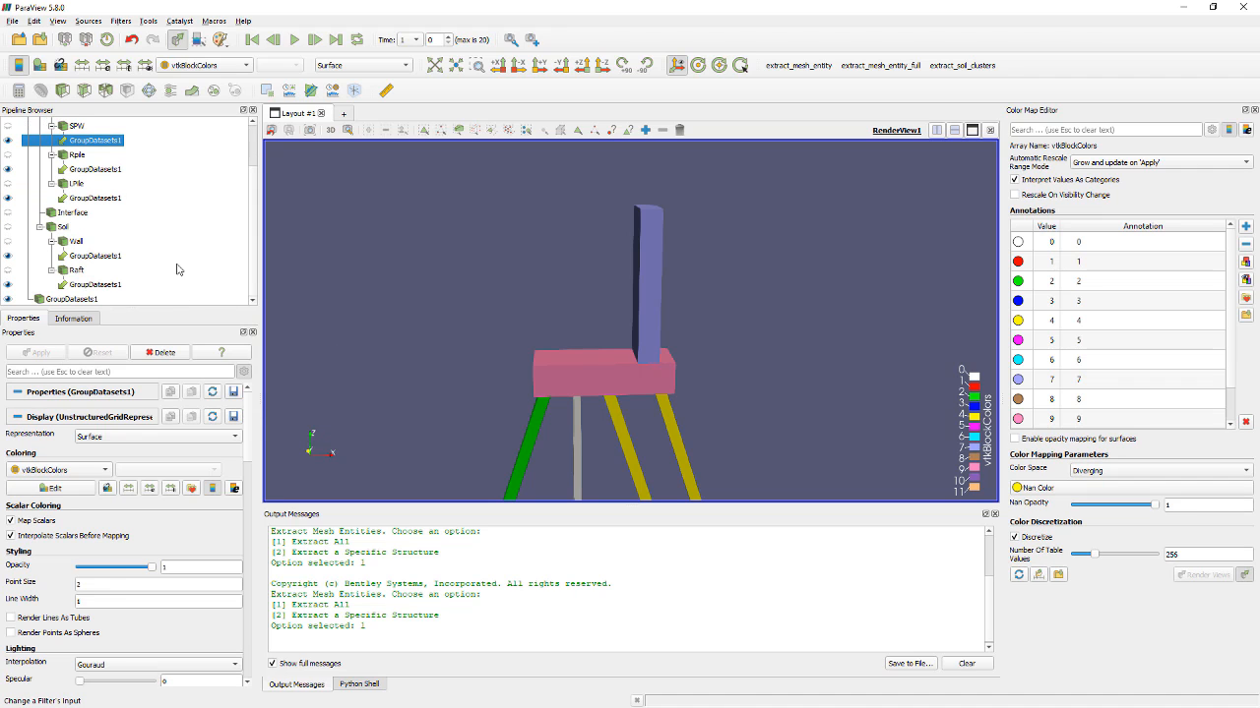
left_click(66, 300)
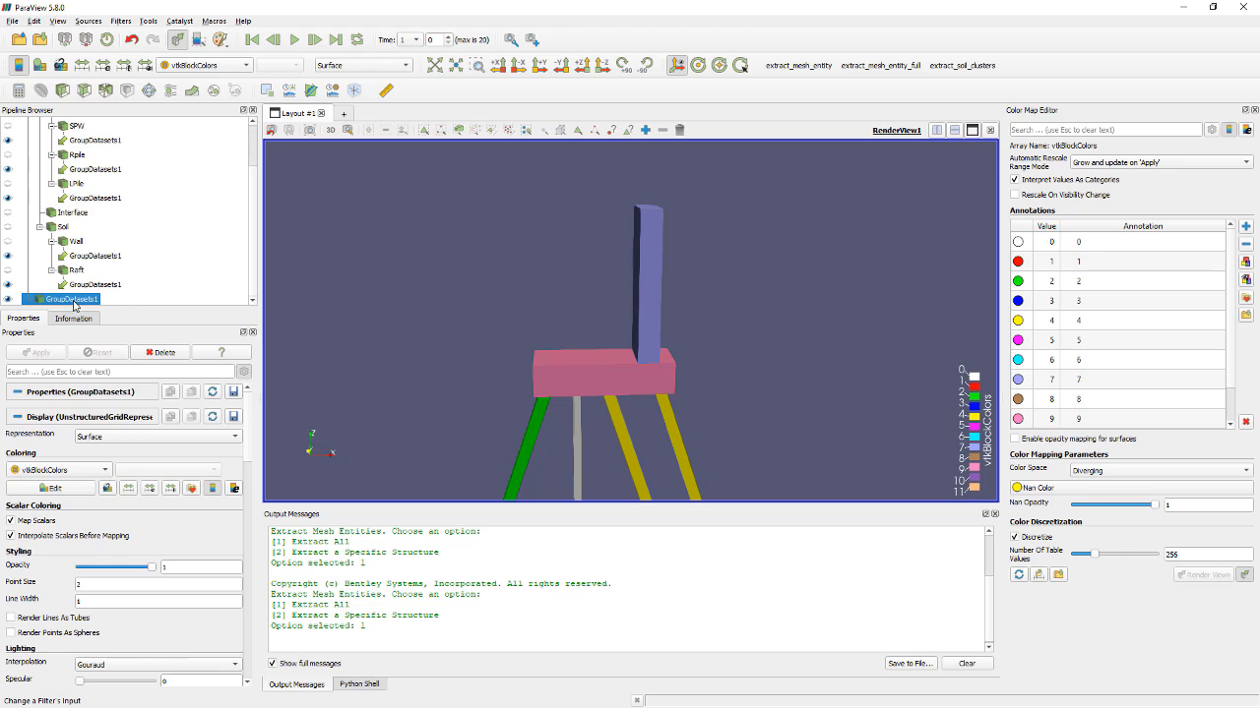
- Change the annotation colour of block value 0 in the grouped dataset to violet-blue (#5500ff)
scroll(630, 409, "down", 6)
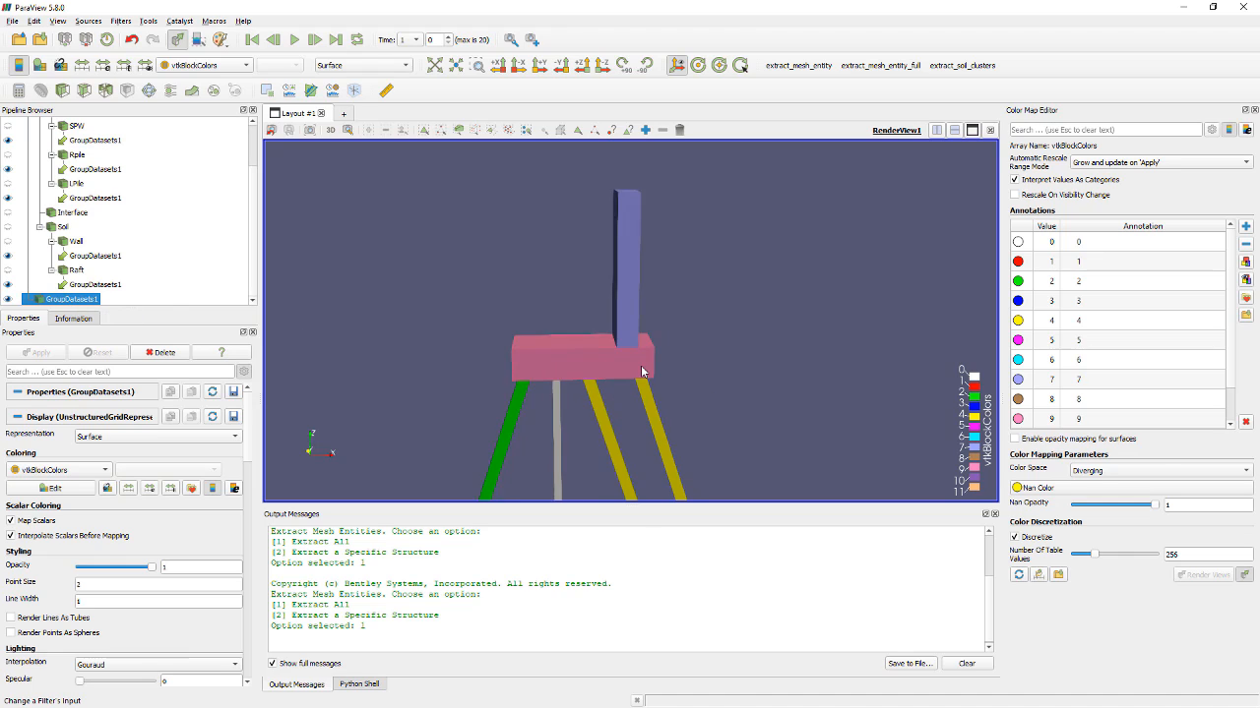
left_click_drag(631, 414, 616, 356)
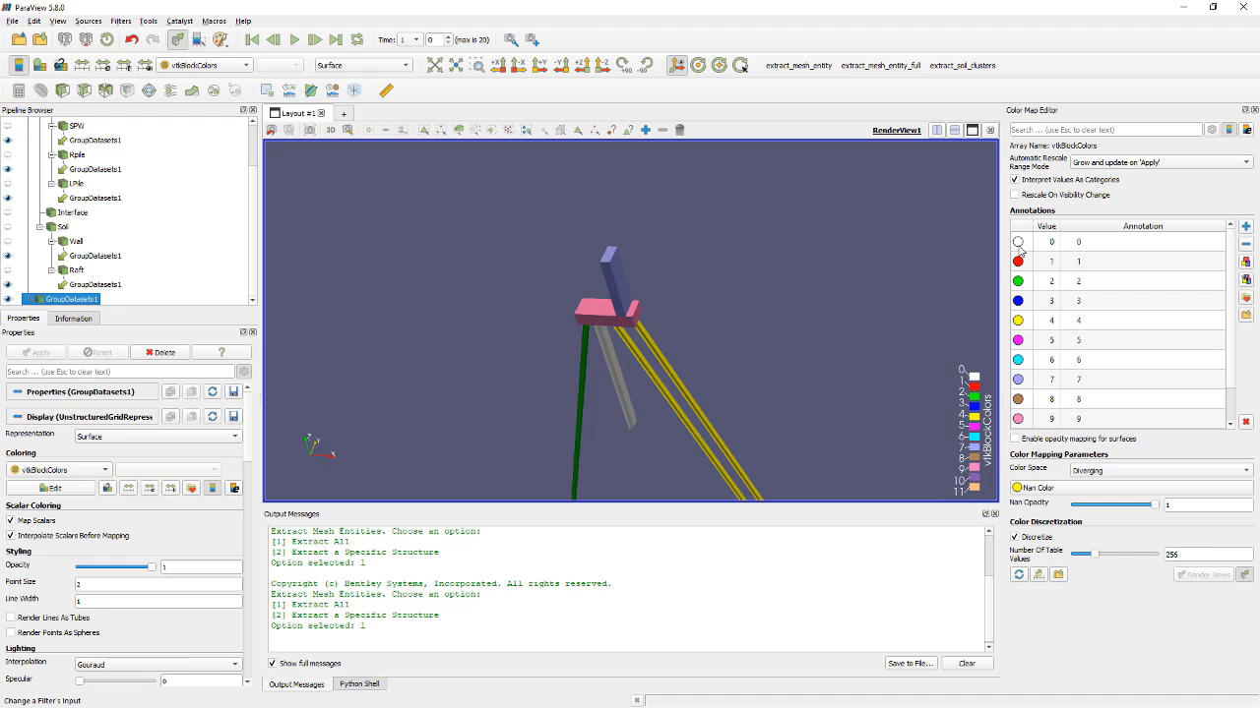
left_click(1019, 246)
double_click(1019, 247)
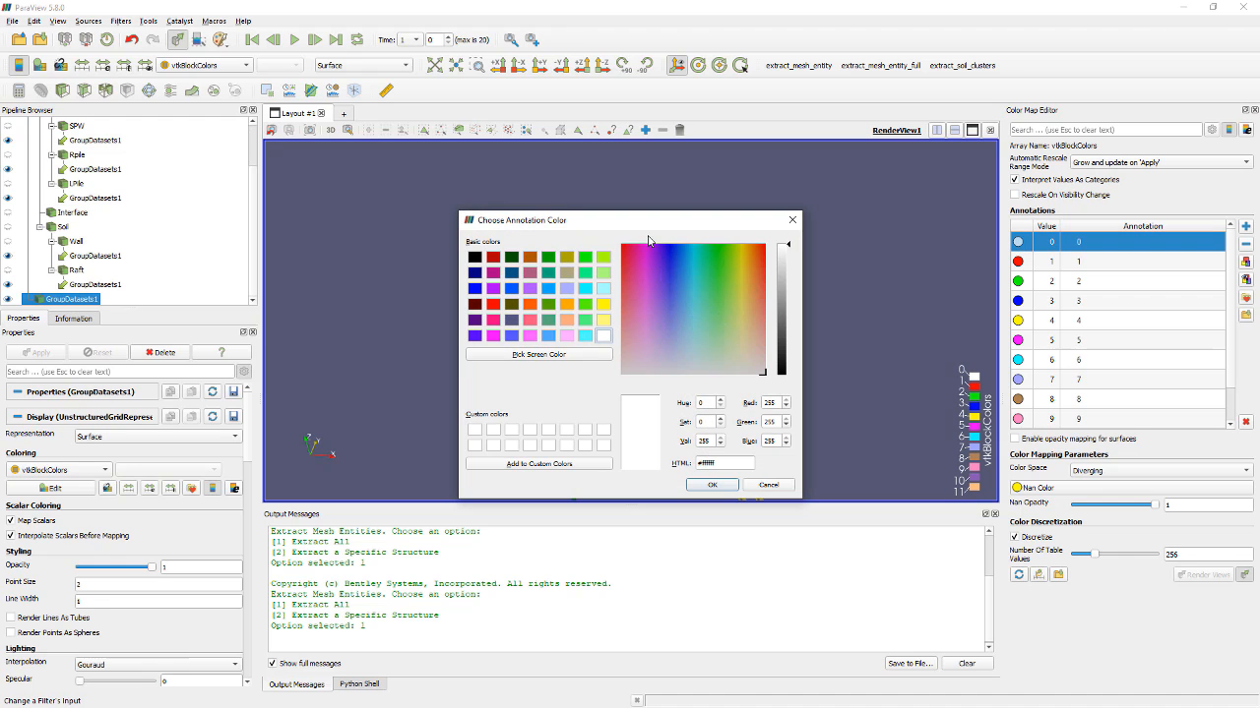
mouse_move(650, 221)
left_mouse_down()
mouse_move(950, 226)
mouse_move(893, 222)
left_mouse_up()
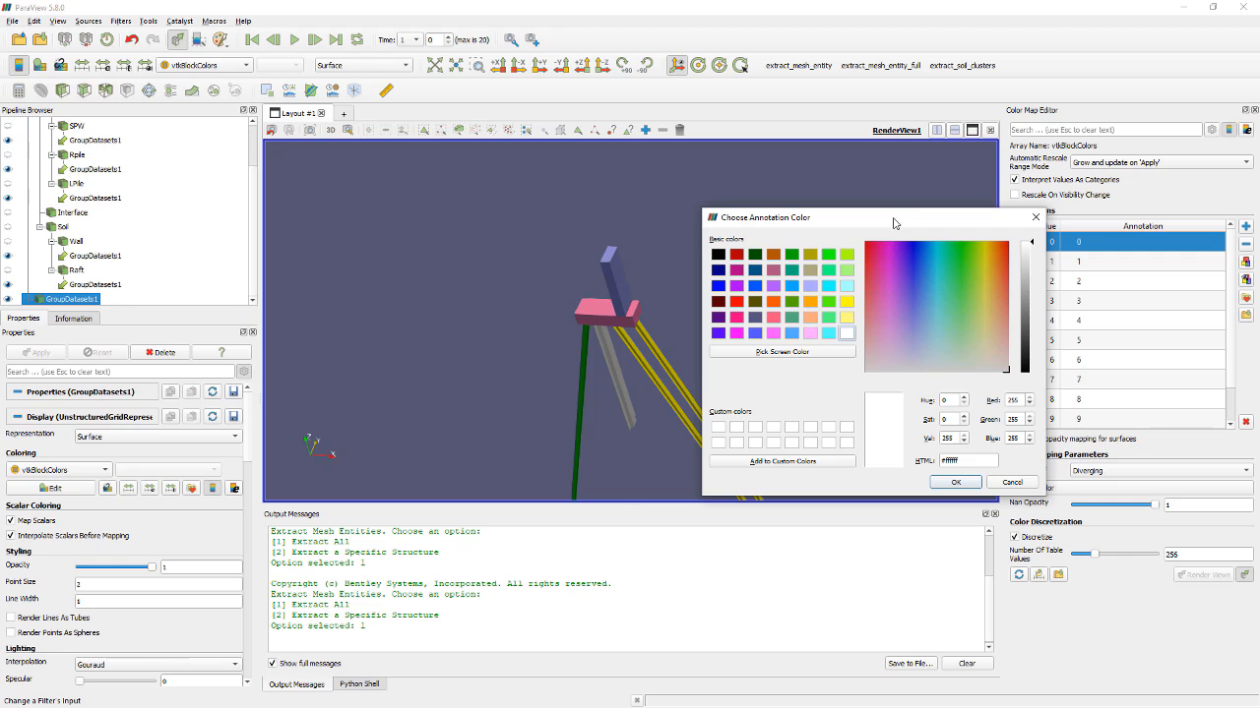
left_click(720, 334)
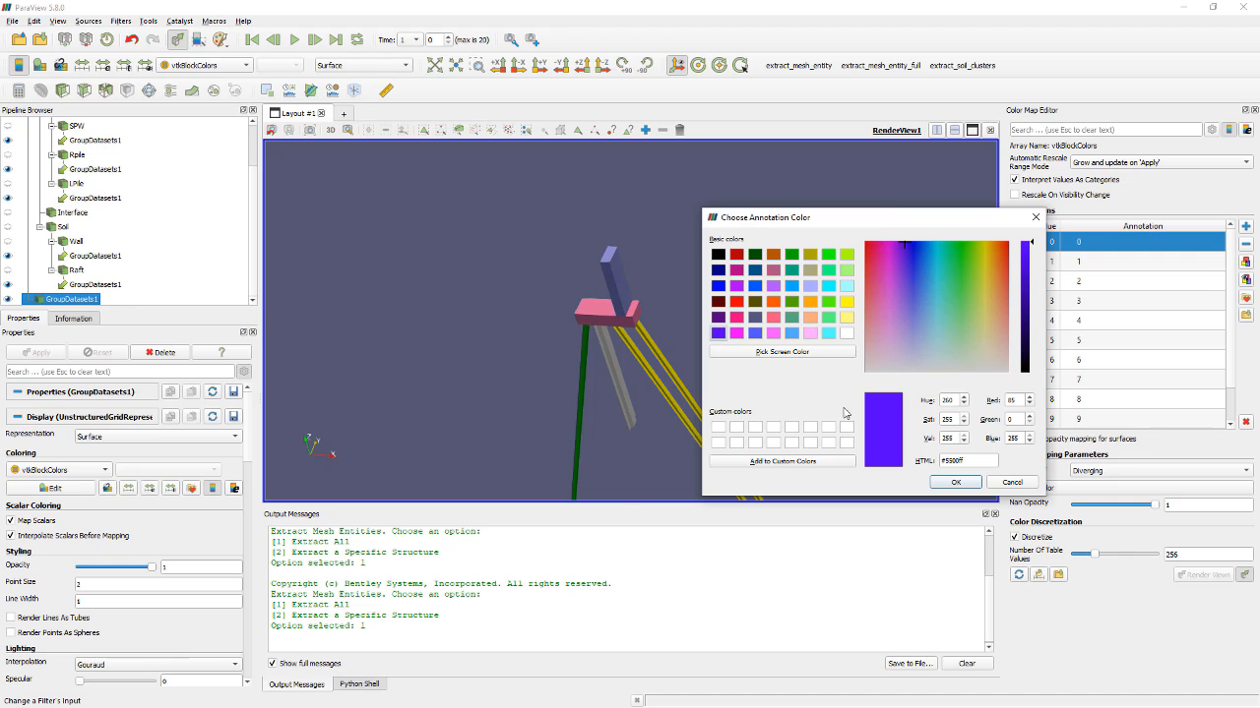
left_click(951, 482)
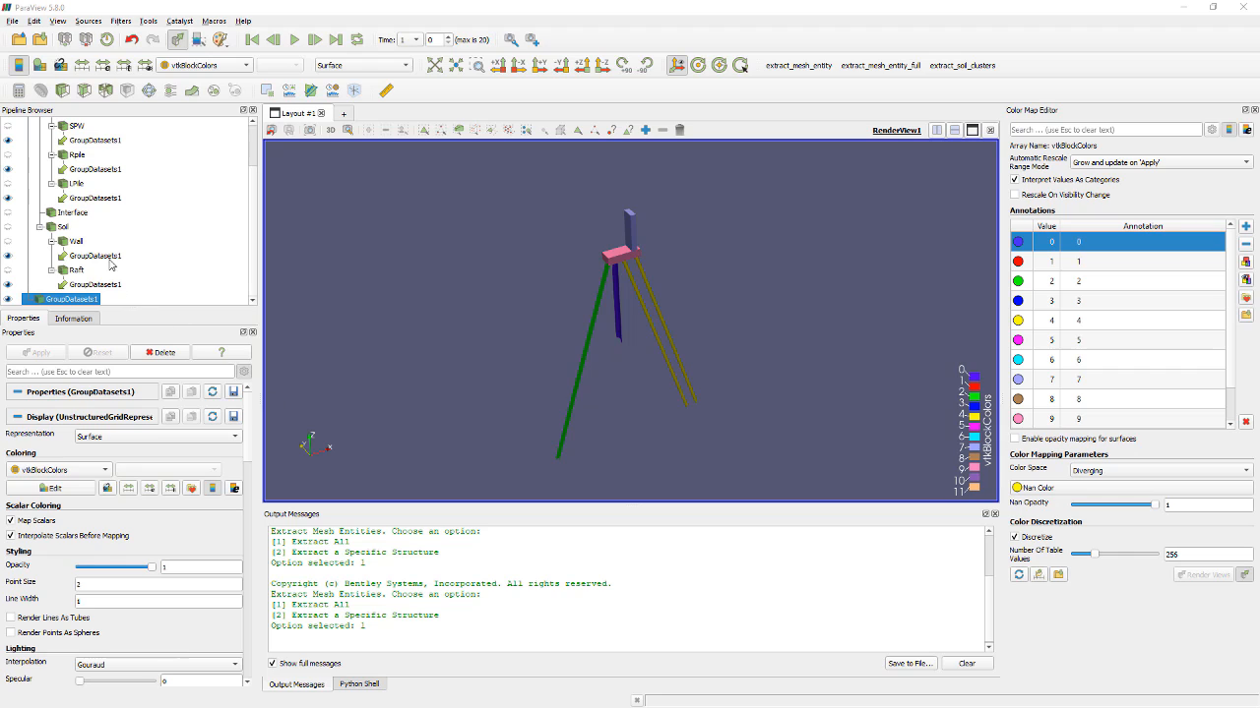
- Rename the grouped dataset in the pipeline to Structures
double_click(86, 301)
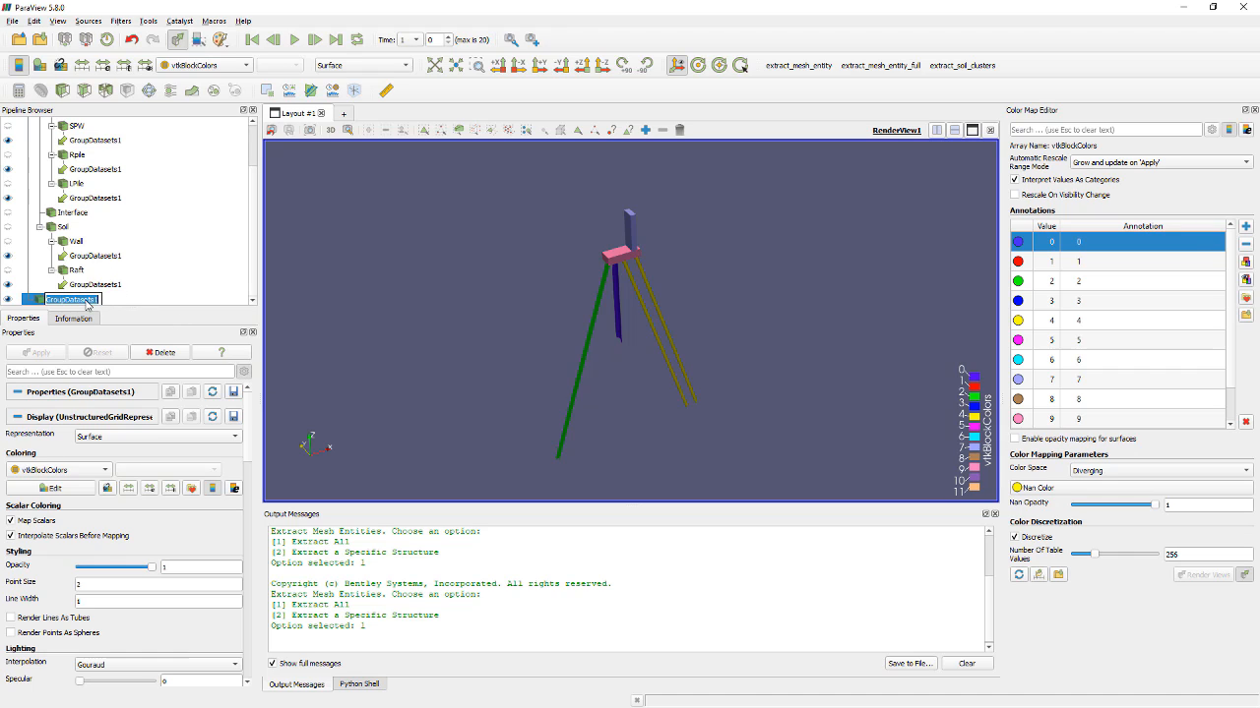
type("S")
type("tructures")
key("Return")
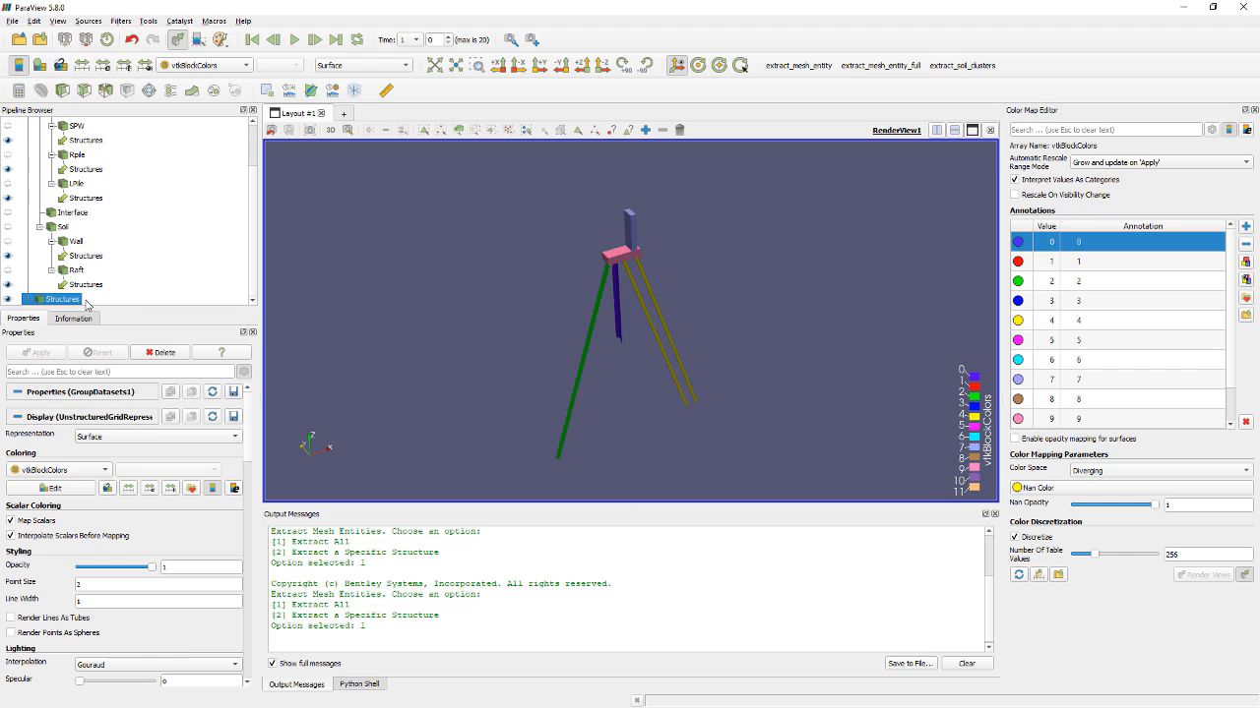
- Display the Soil extraction together with the structures and clear the active cell selection
scroll(128, 251, "up", 2)
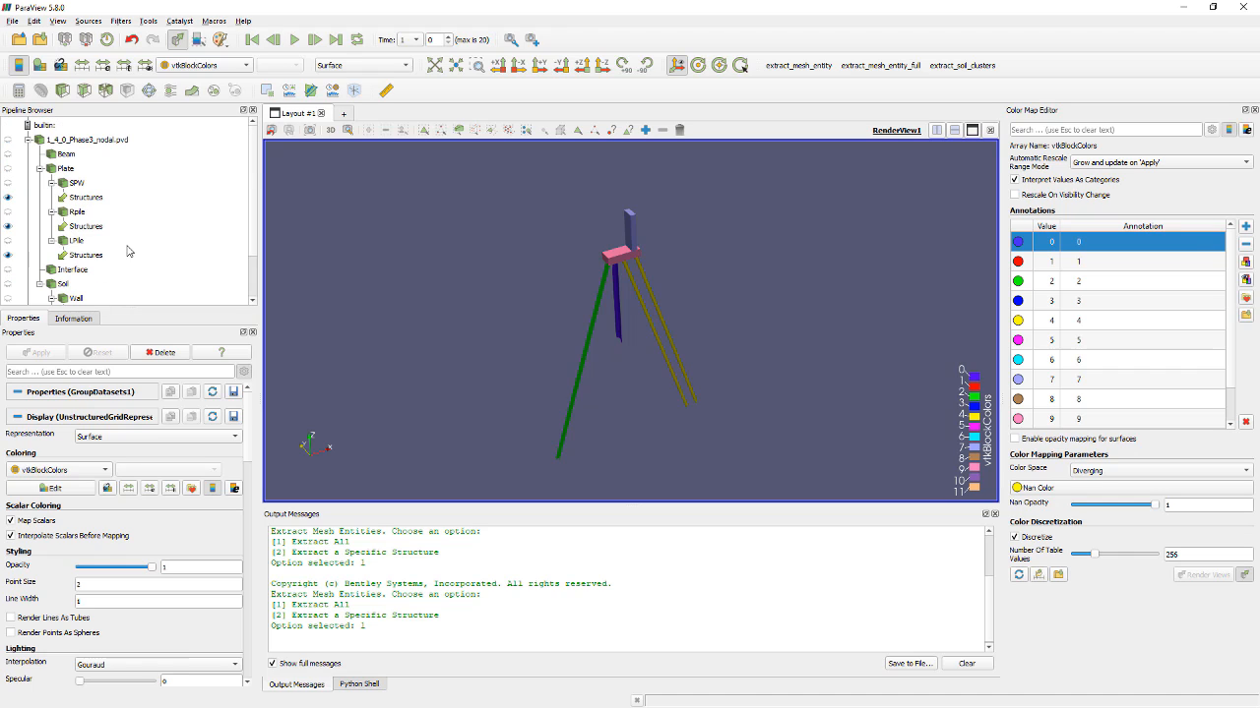
scroll(128, 251, "down", 1)
scroll(128, 251, "down", 1)
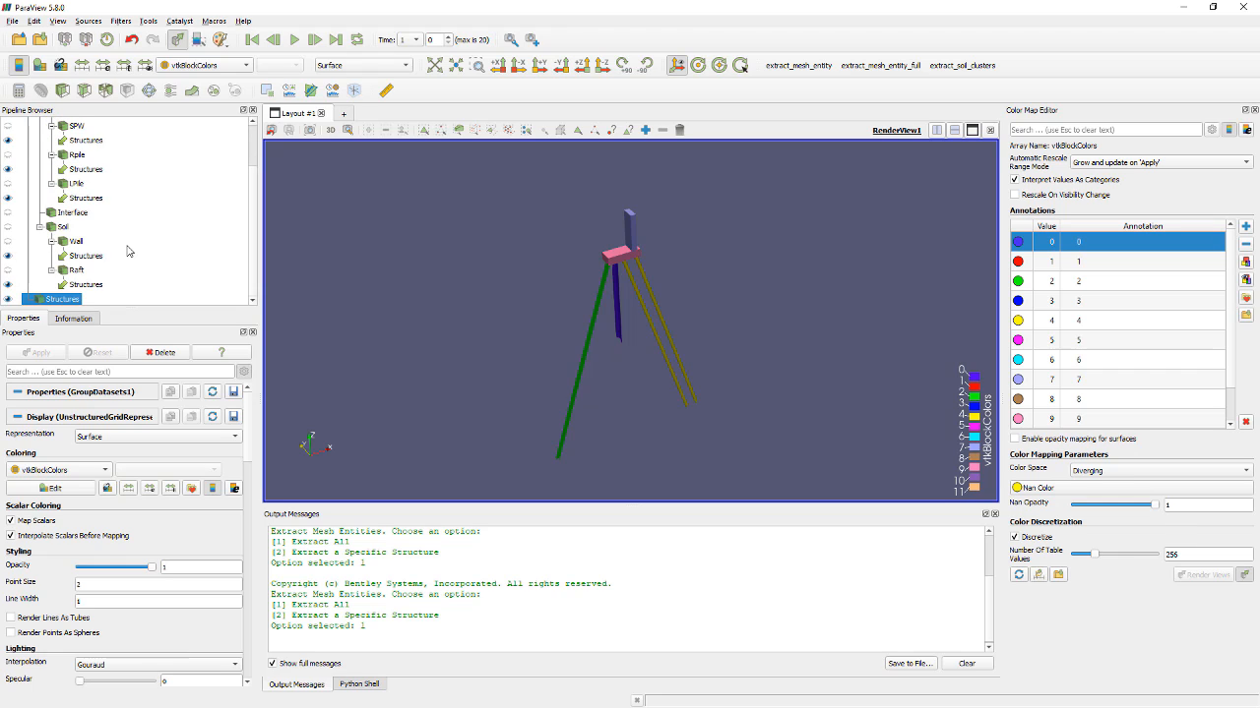
left_click(8, 228)
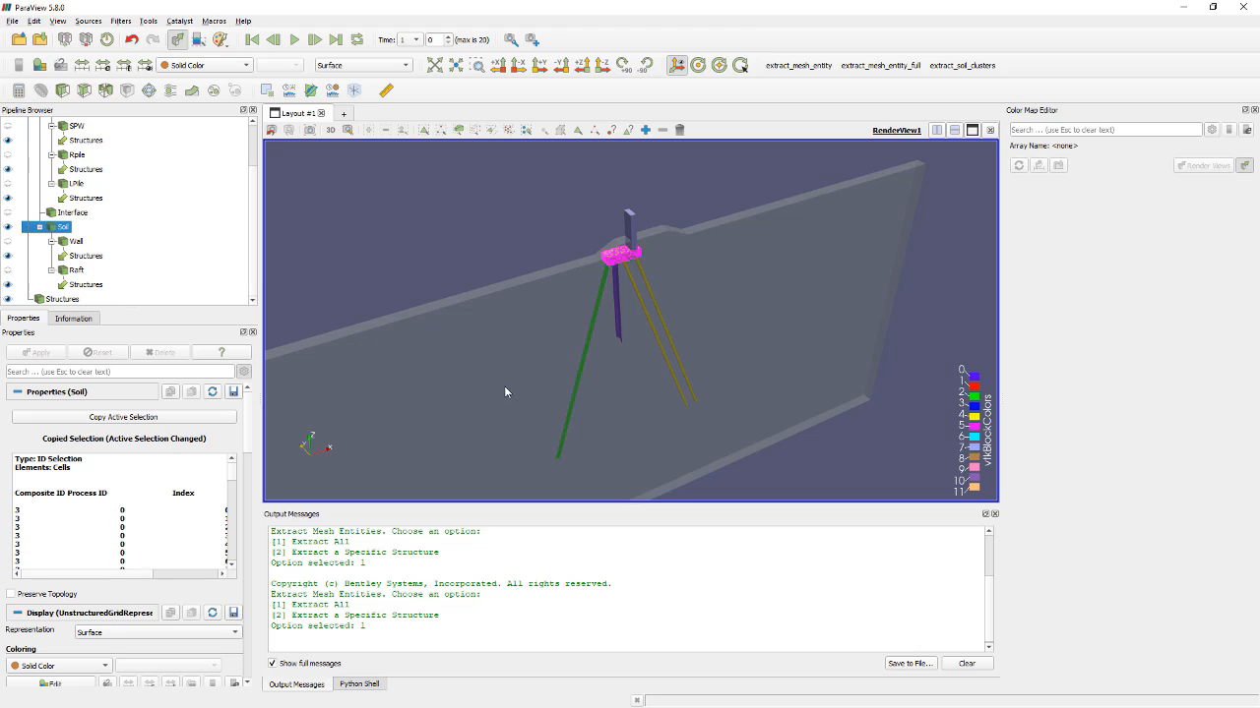
left_click(679, 130)
left_click_drag(652, 436, 607, 446)
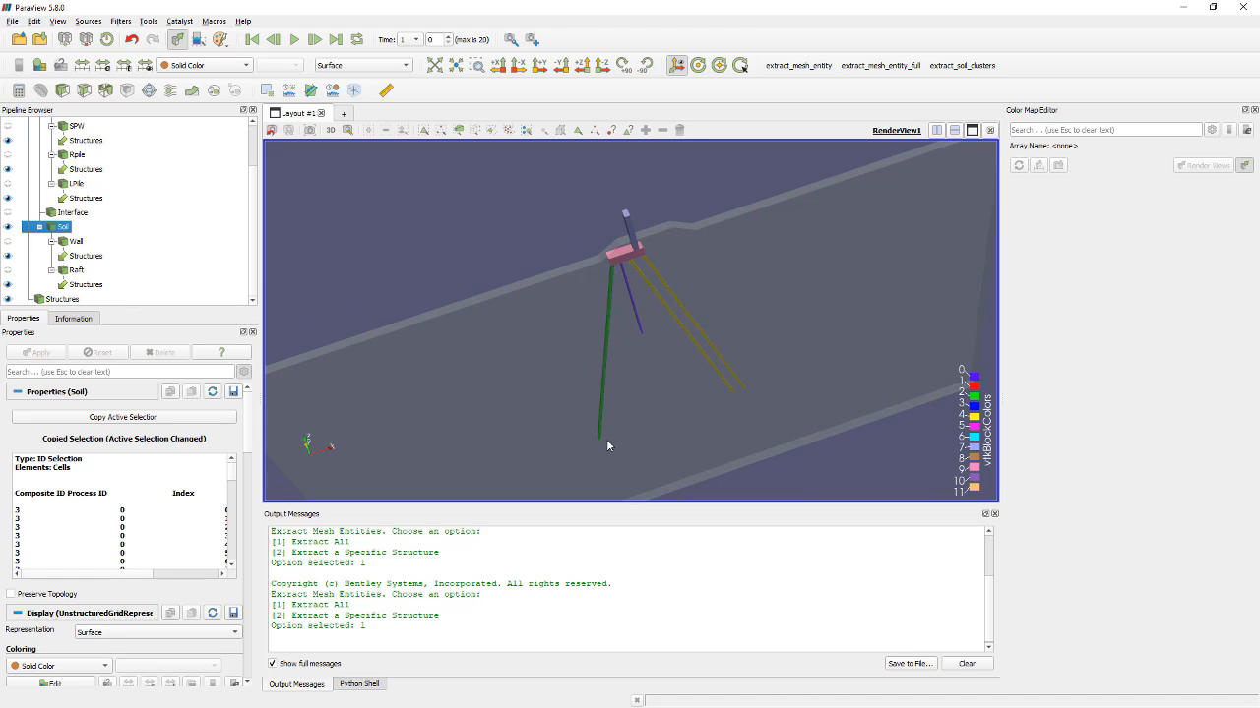
left_click_drag(485, 369, 494, 334)
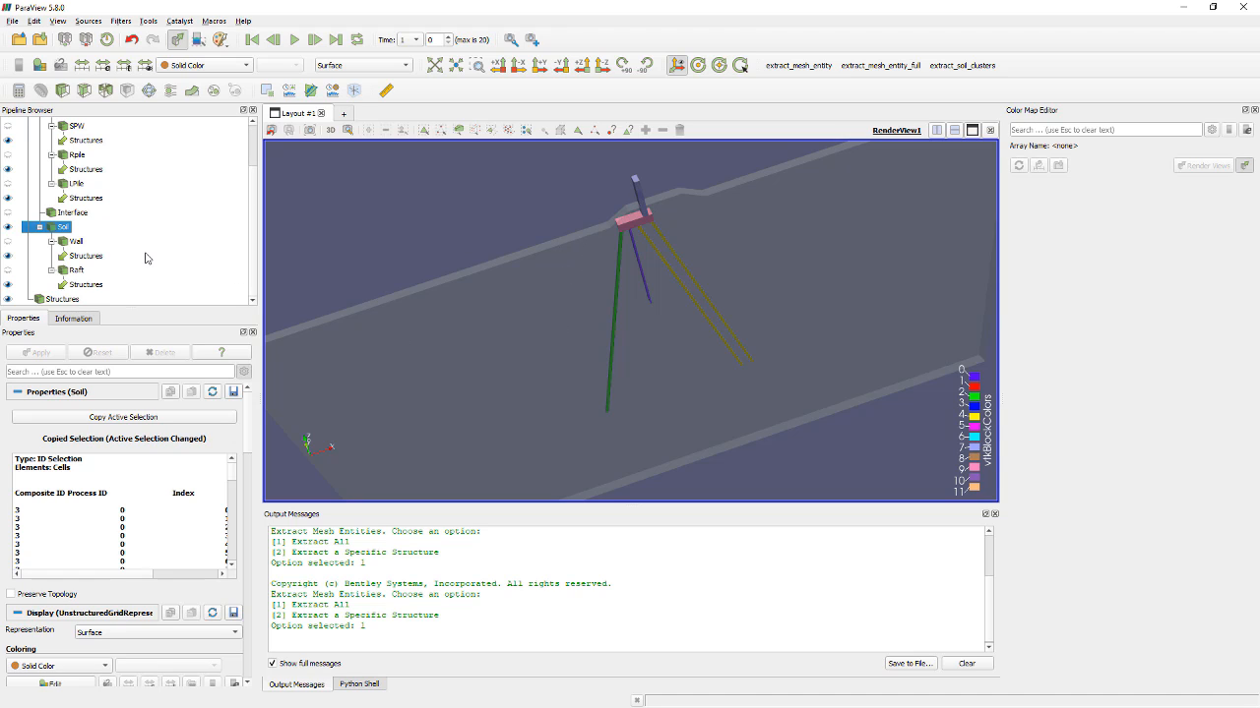
left_click_drag(734, 458, 507, 307)
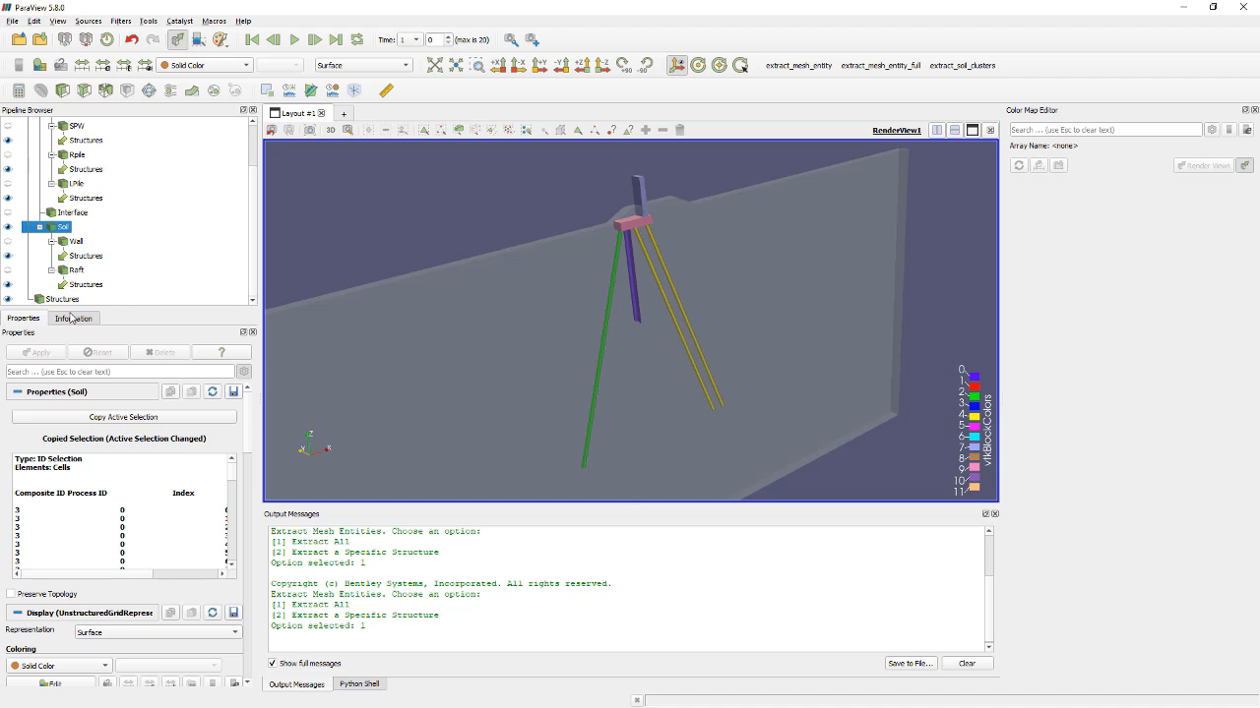
- Warp the Soil by the Displacement vector with a scale factor of 10 and go to the last time step
left_click(195, 93)
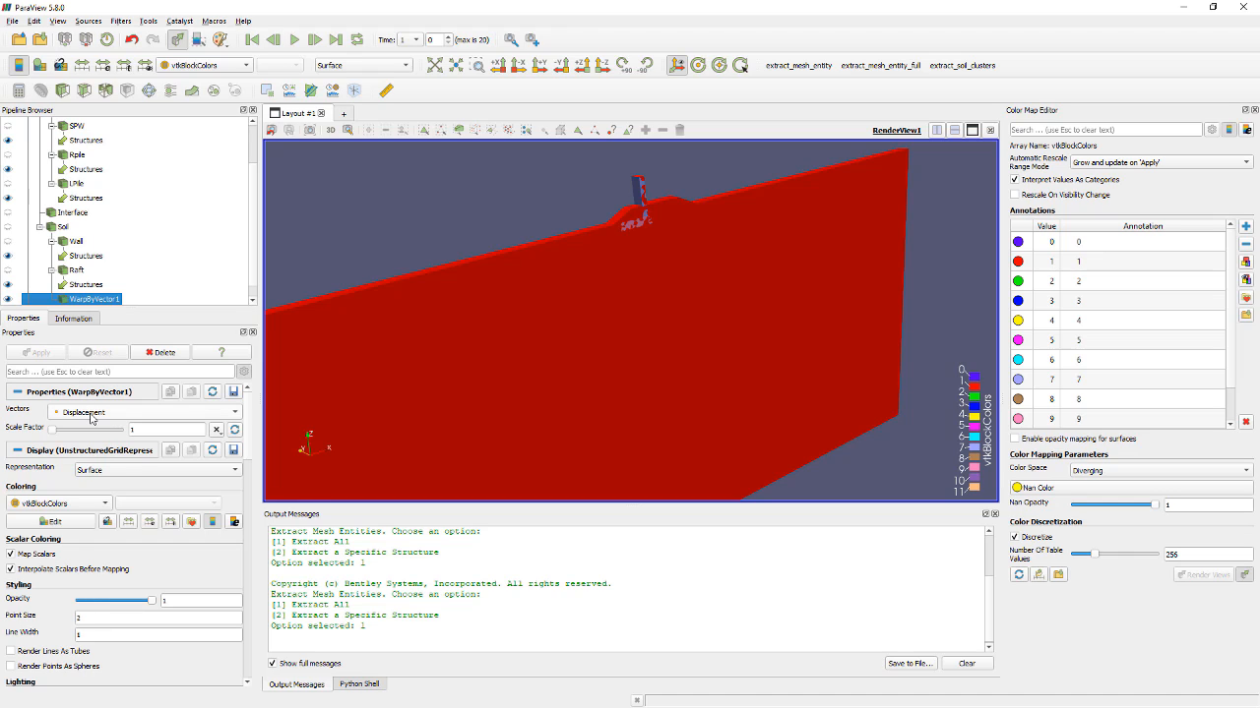
double_click(145, 432)
type("10")
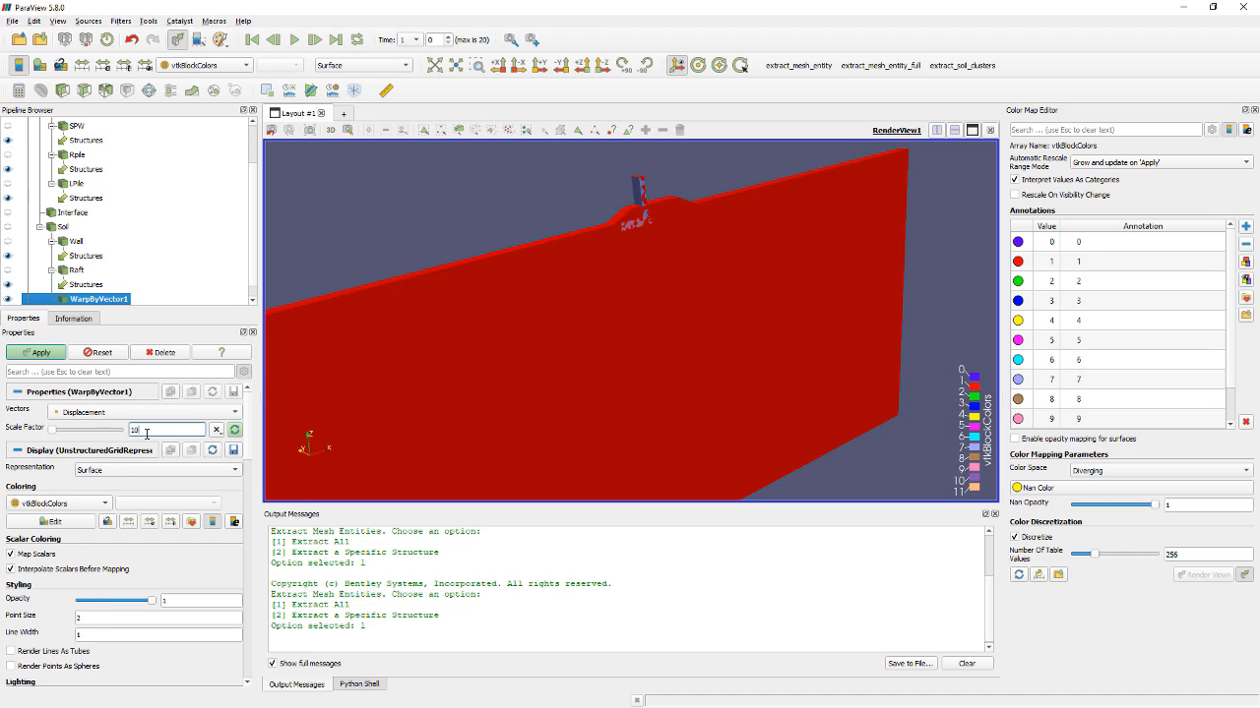
left_click(336, 41)
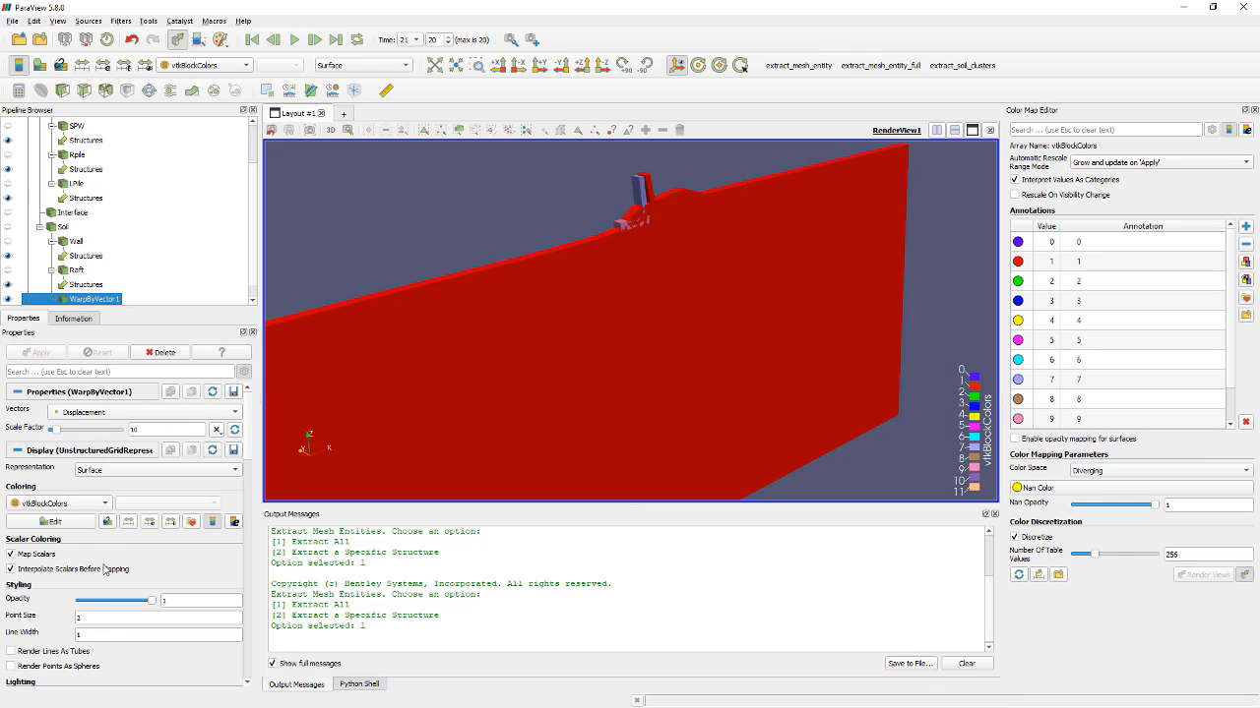
- Colour the warped soil with Solid Color and set its opacity to 0.2
left_click(51, 503)
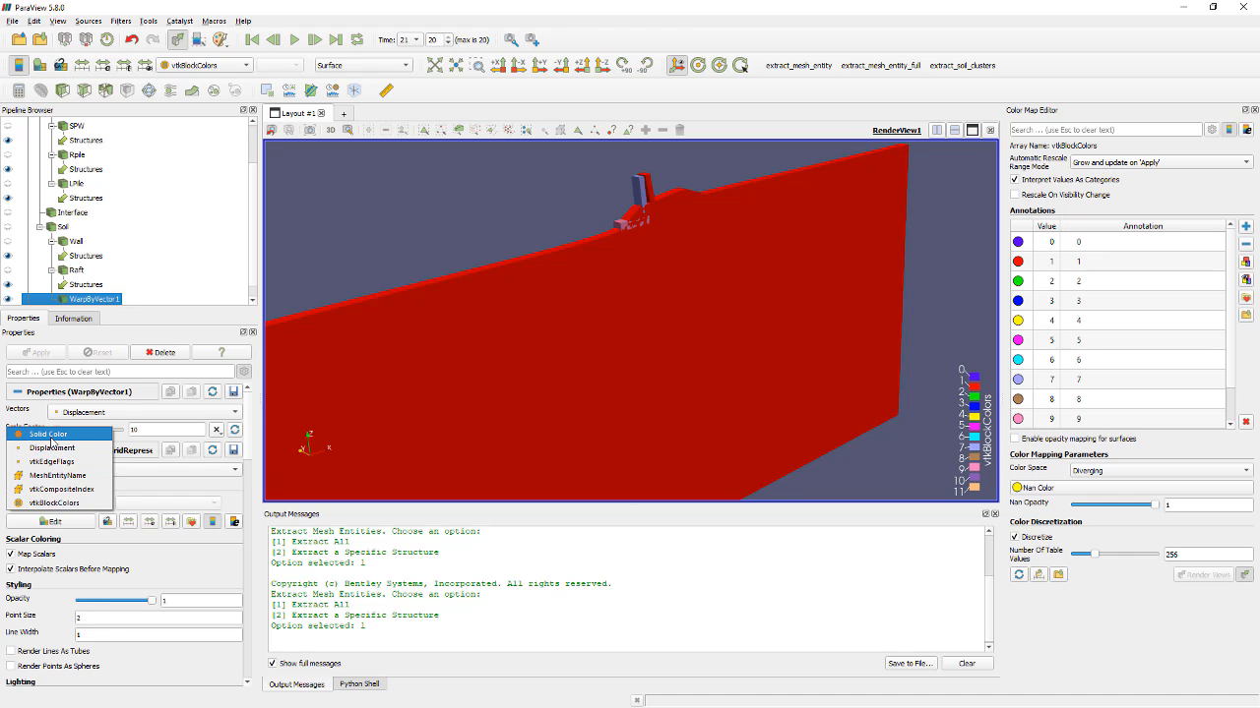
left_click(49, 434)
double_click(176, 599)
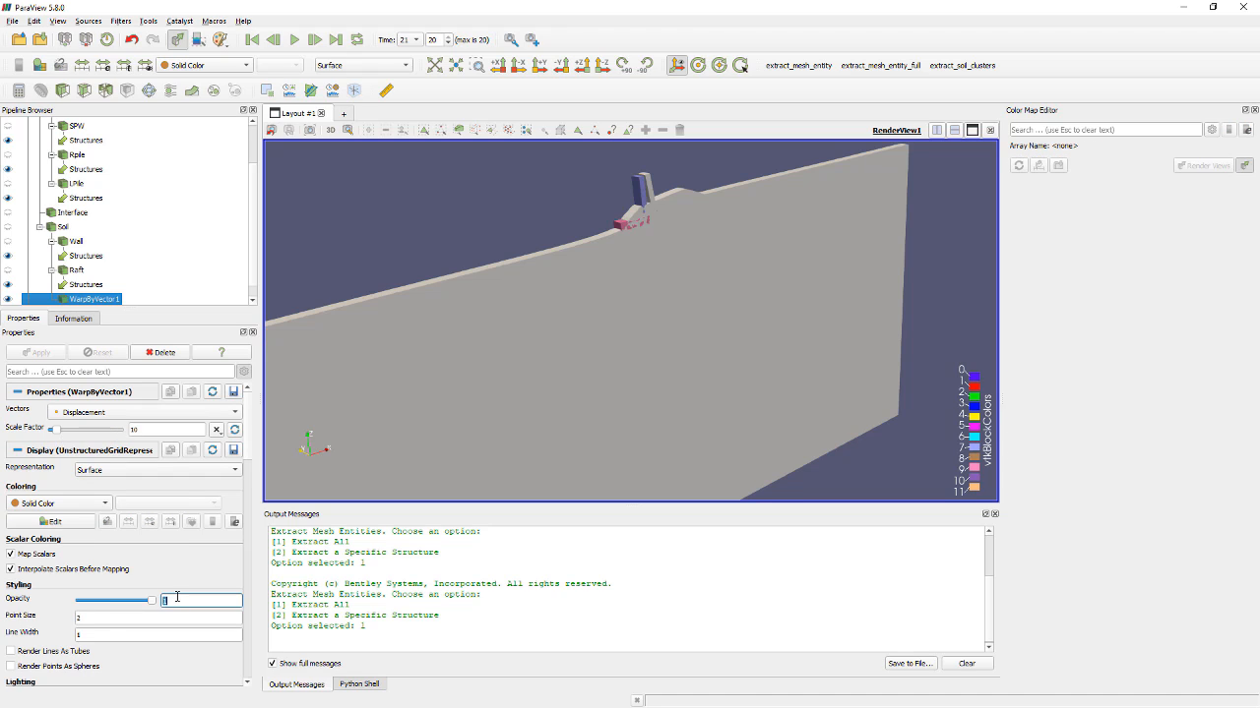
type("0.2")
key("Return")
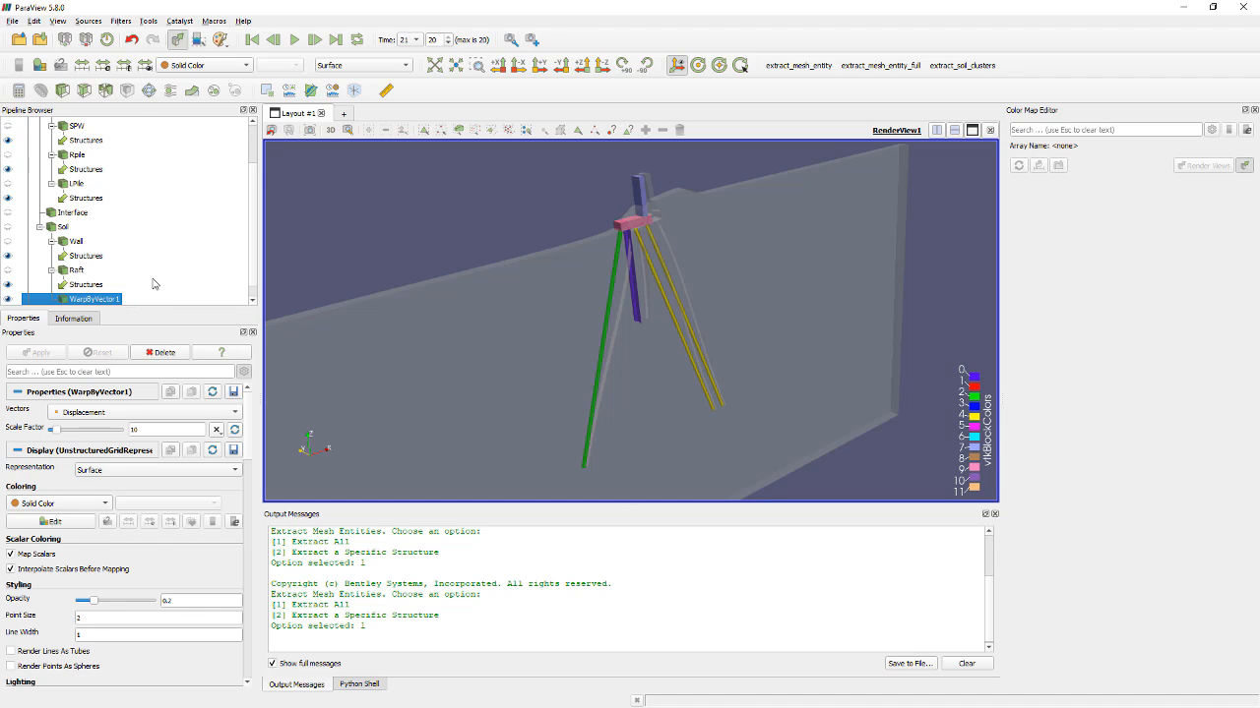
- Warp the Structures group by the Displacement vector with a scale factor of 10 and inspect the deformed model
scroll(156, 285, "down", 1)
left_click(66, 300)
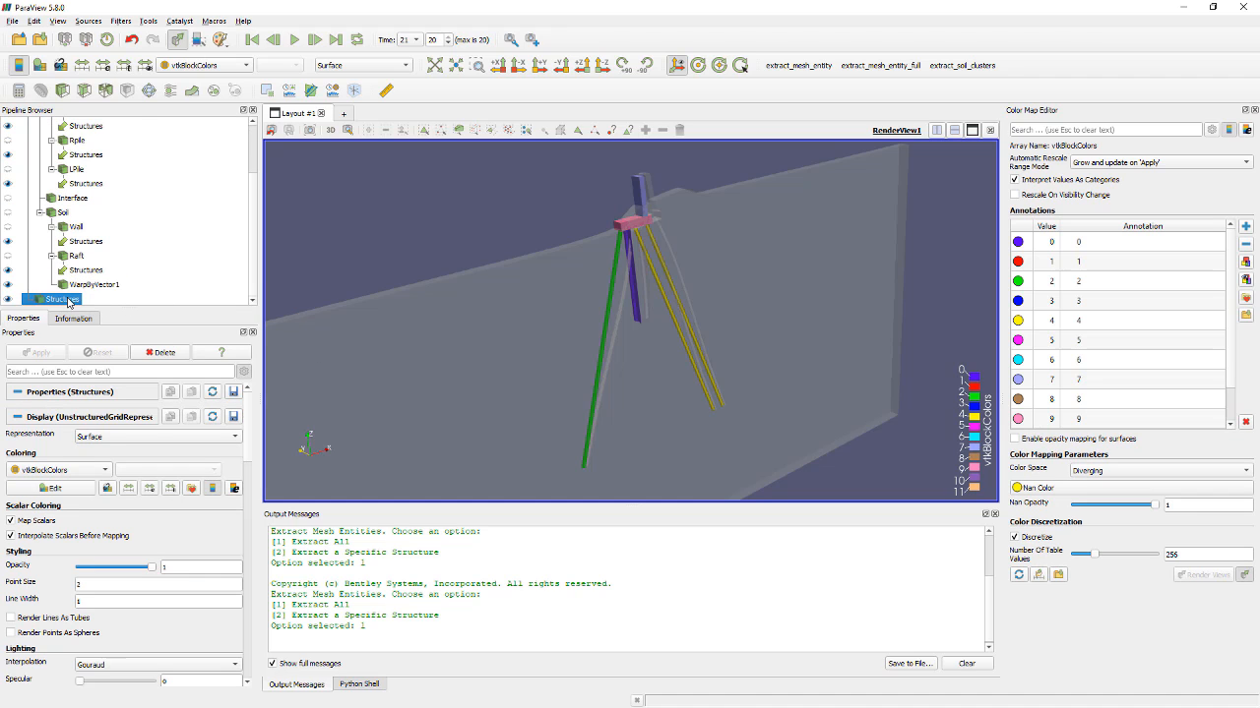
left_click(193, 91)
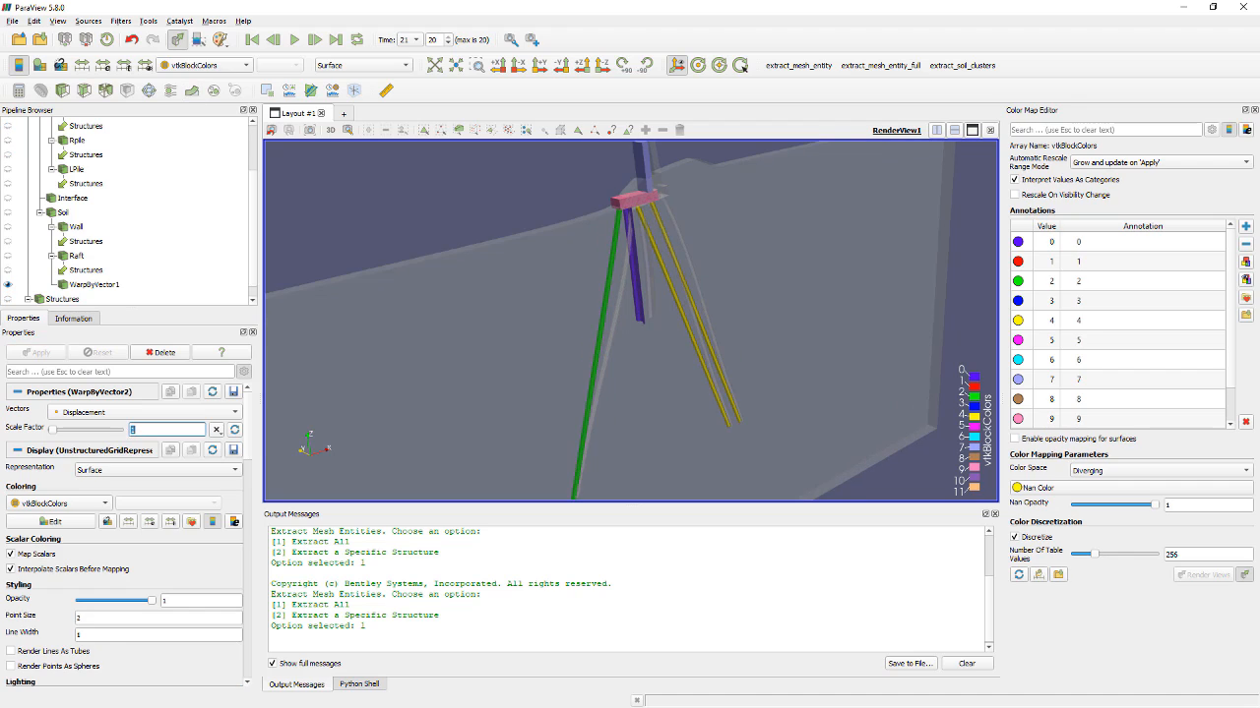
double_click(146, 427)
type("10")
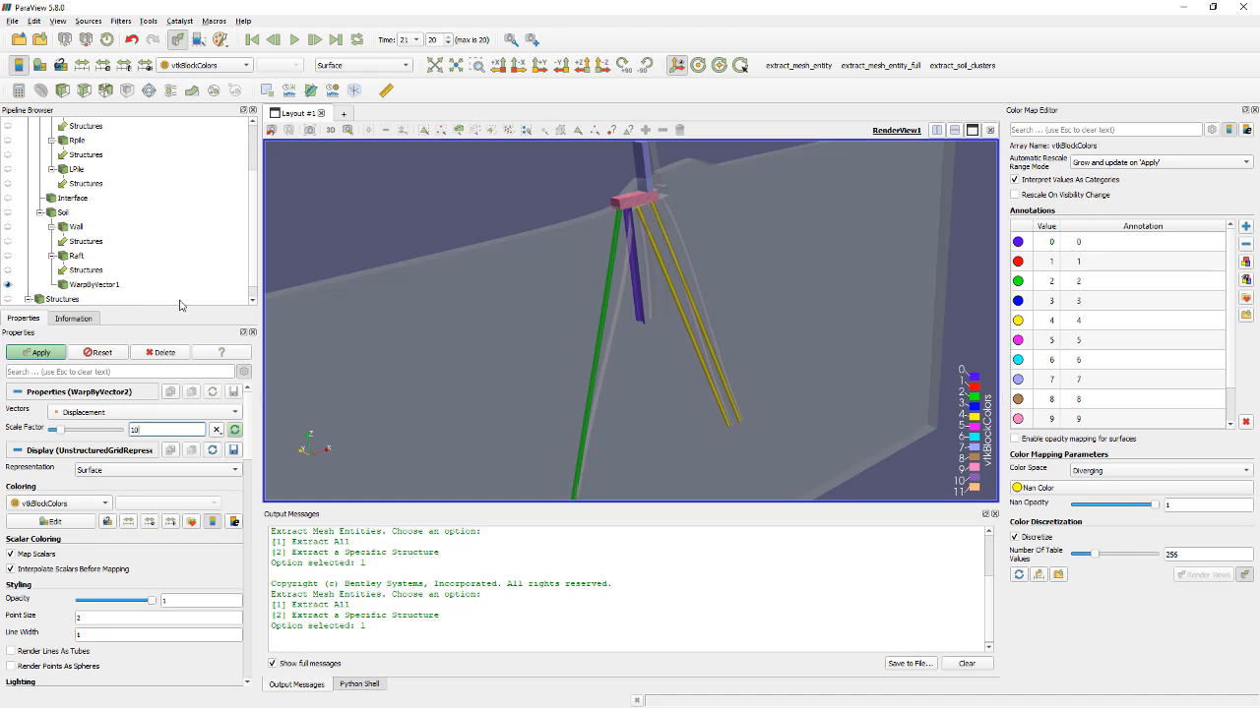
key("Return")
scroll(501, 327, "down", 5)
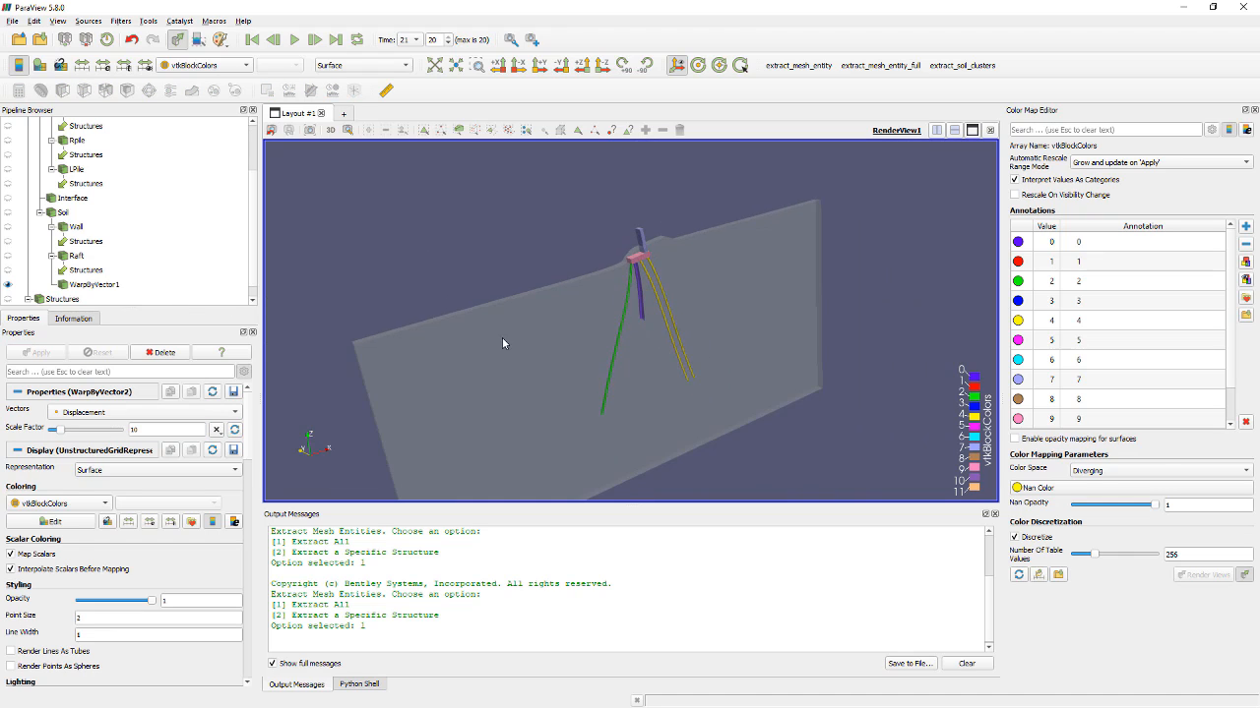
middle_click_drag(502, 343, 533, 282)
left_click_drag(695, 397, 885, 164)
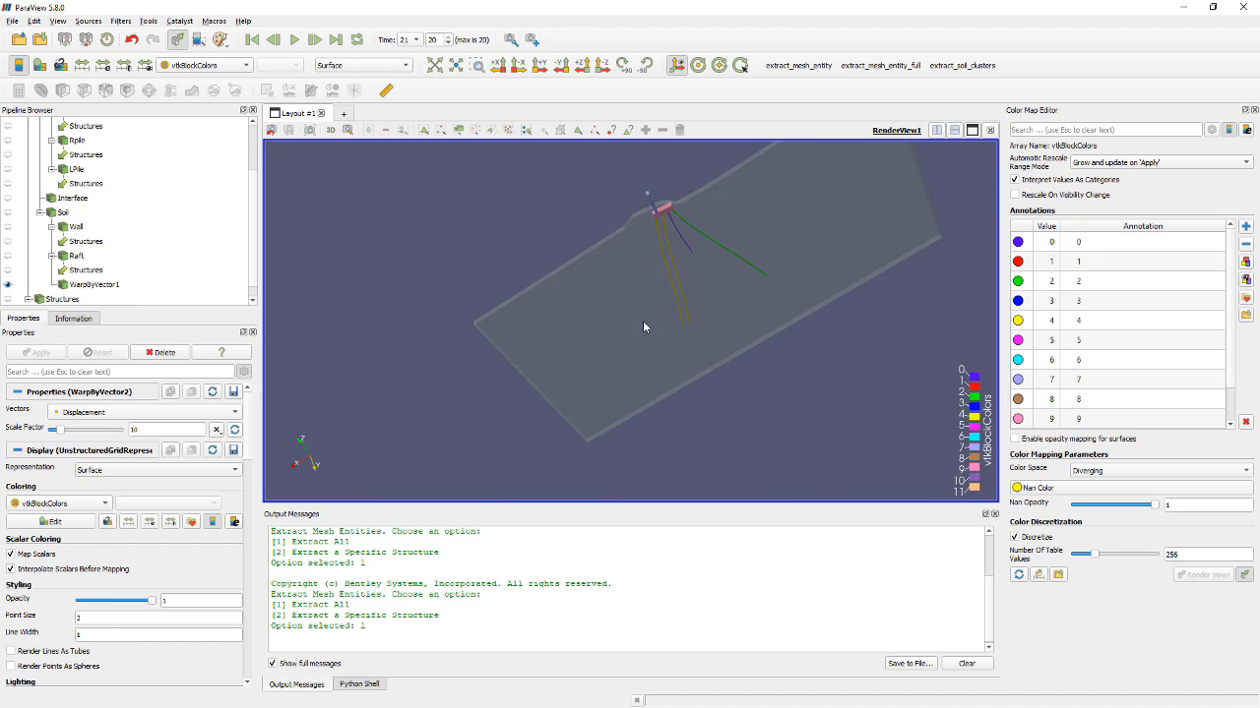
left_click_drag(643, 321, 716, 306)
mouse_move(598, 366)
left_mouse_down()
mouse_move(745, 368)
mouse_move(559, 397)
mouse_move(603, 389)
left_mouse_up()
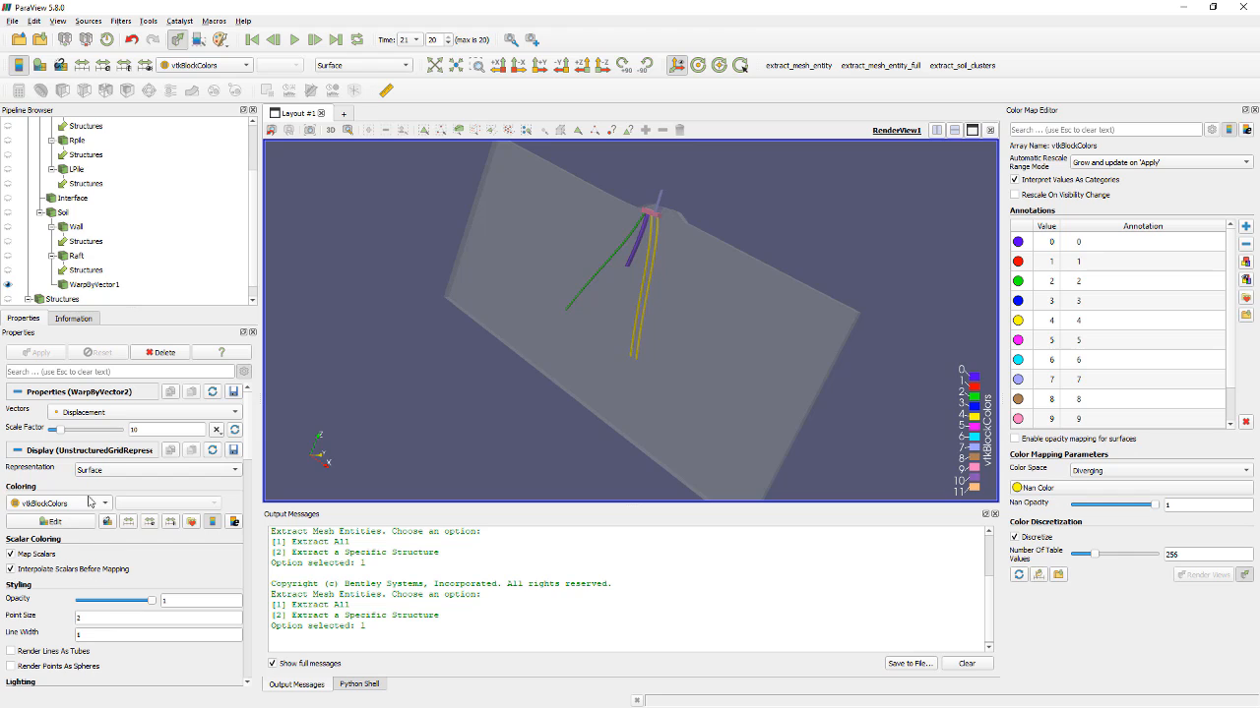
- Set the representation of the warped soil, WarpByVector1, to Surface With Edges
left_click(62, 214)
scroll(77, 256, "down", 1)
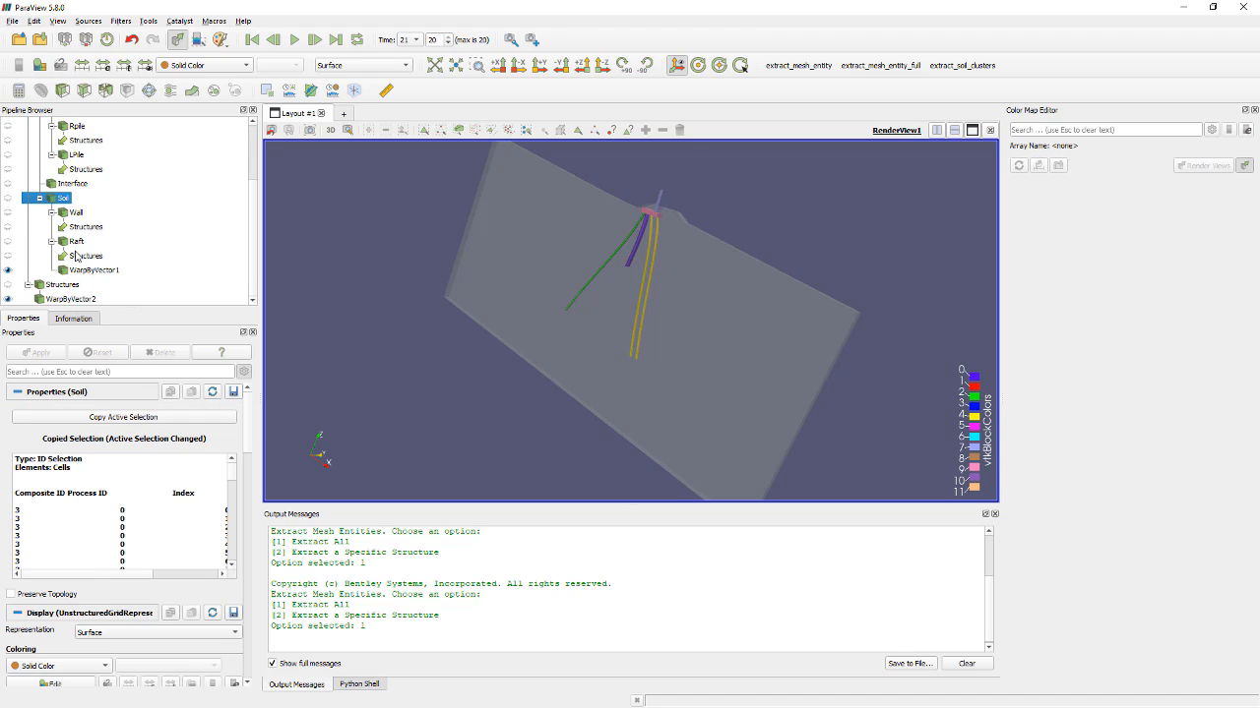
left_click(91, 270)
left_click(117, 470)
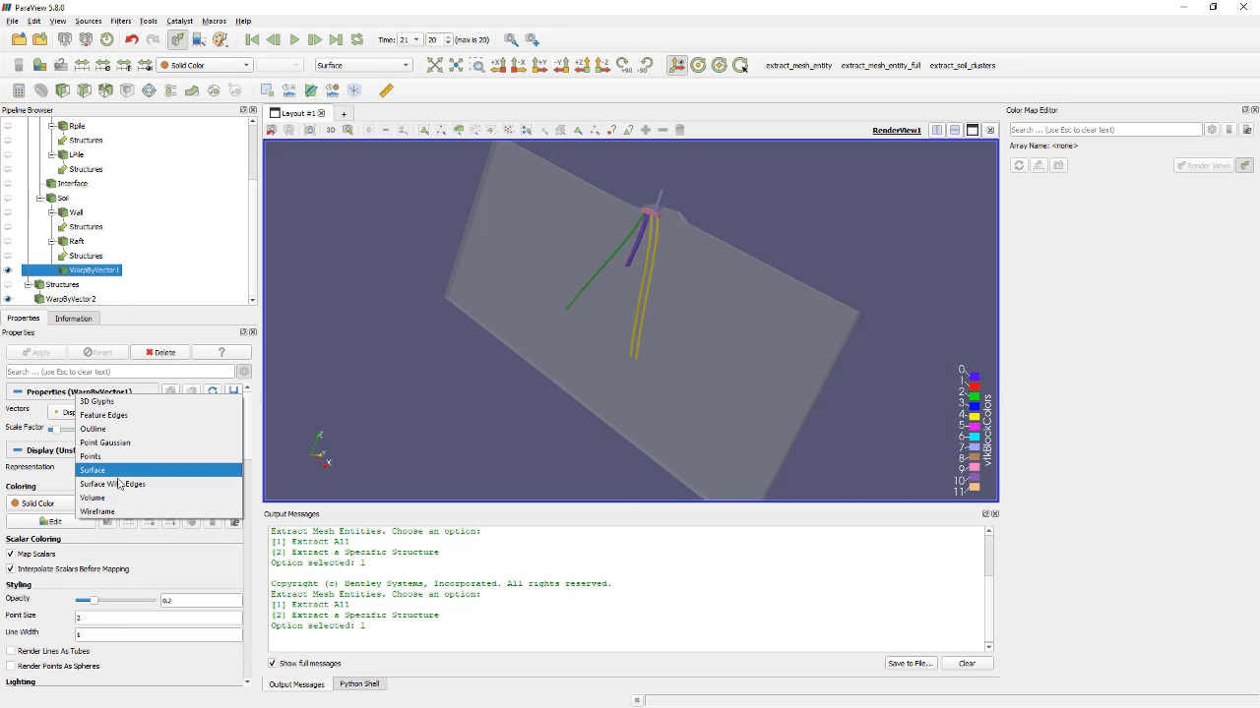
left_click(123, 486)
left_click_drag(439, 438, 326, 566)
- Change the edge colour of the warped soil mesh to light grey (#bbc8be)
scroll(148, 612, "down", 4)
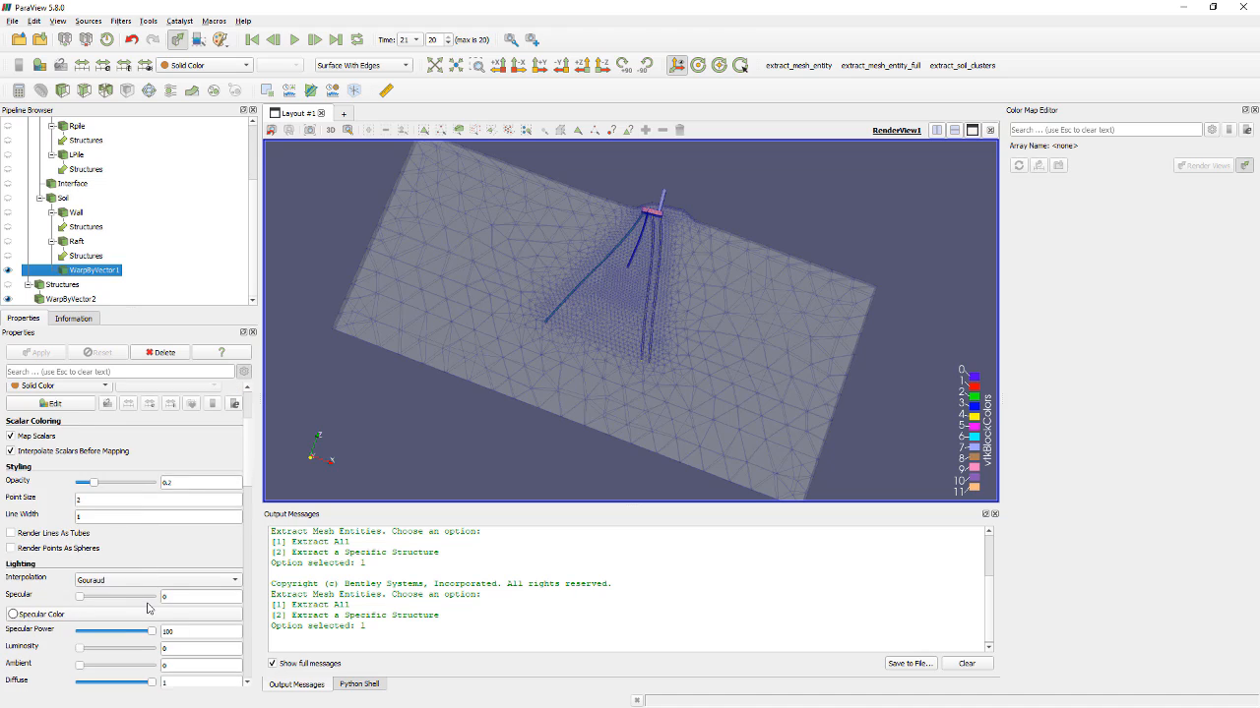
scroll(116, 571, "down", 3)
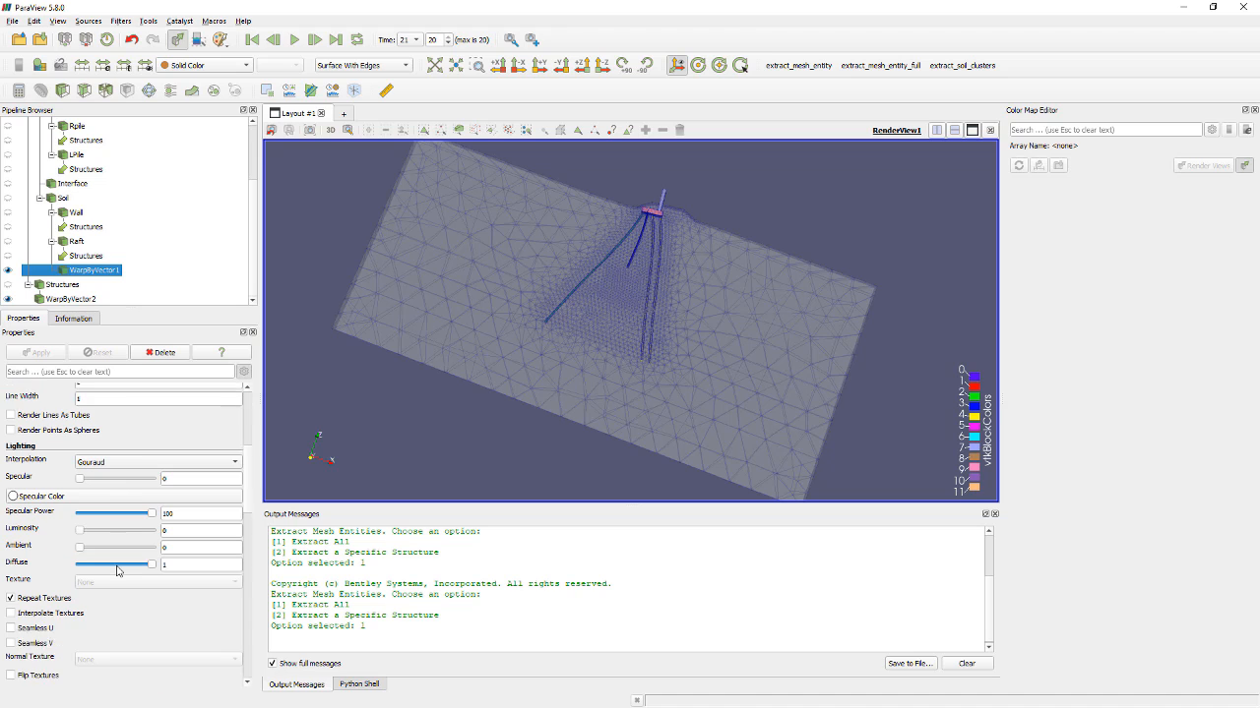
left_click(59, 668)
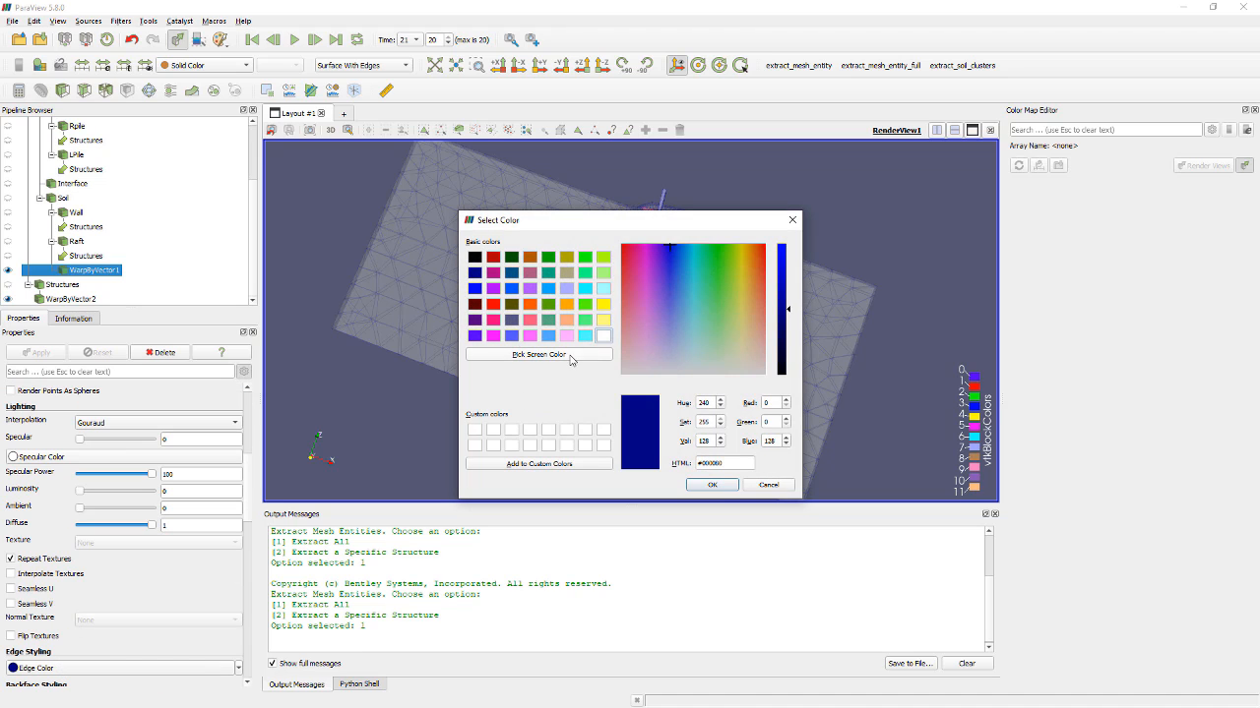
left_click(700, 363)
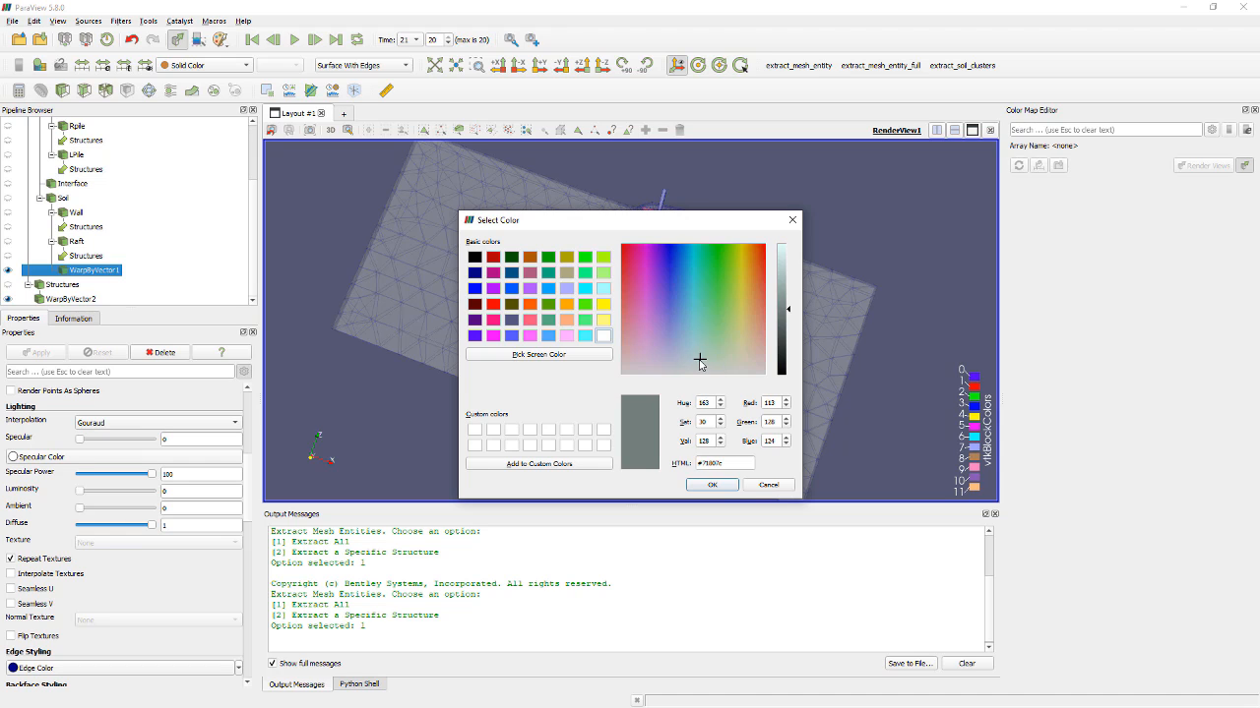
left_click(782, 273)
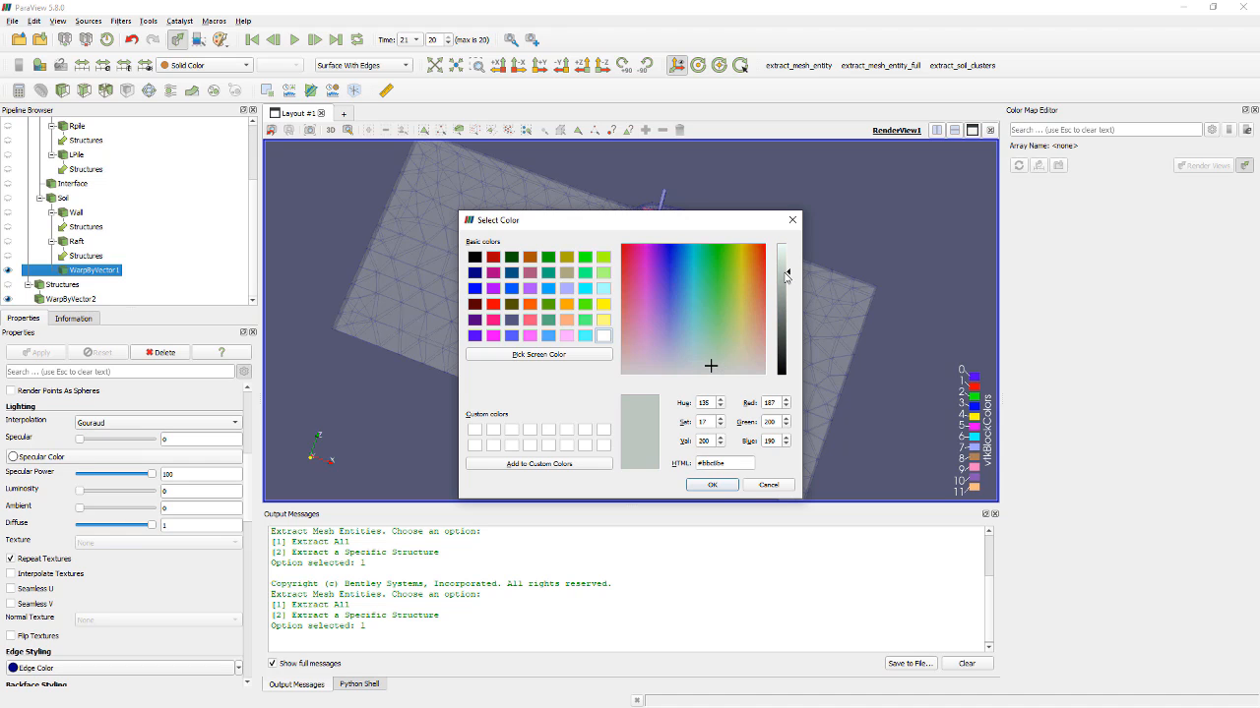
left_click(713, 484)
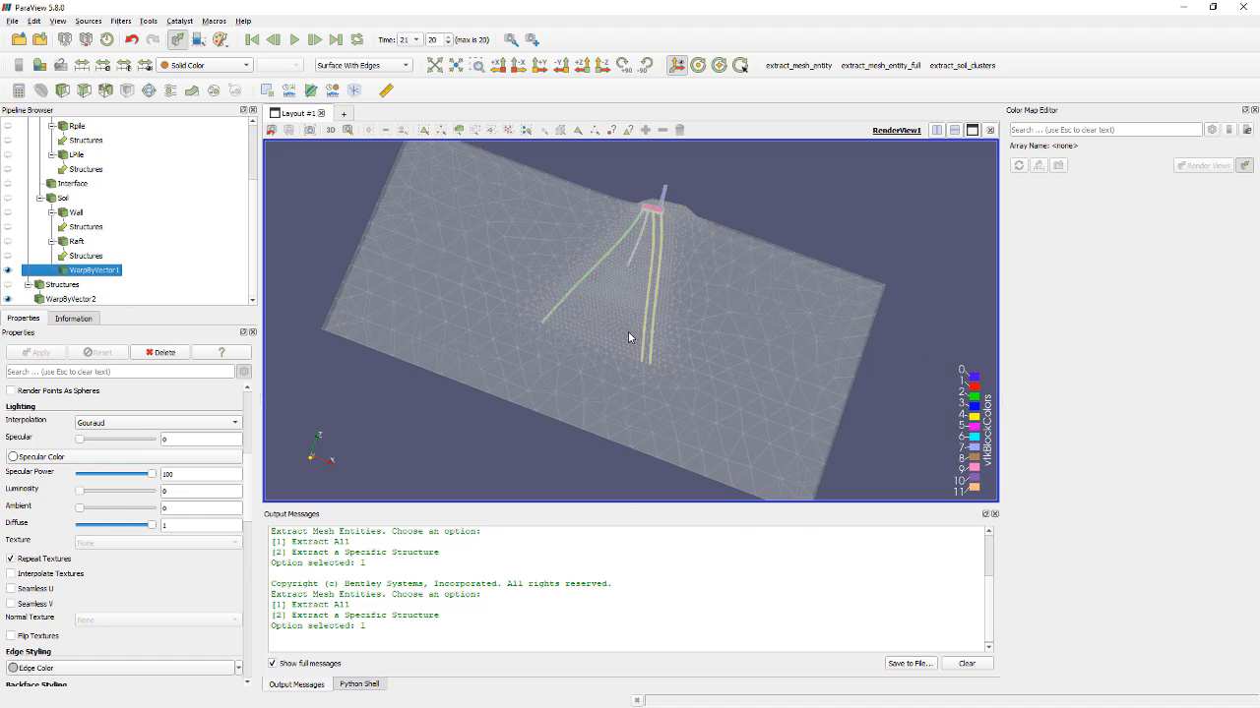
- Play the time-step animation in a loop with a close-up view of the deforming raft, wall and piles
left_click_drag(520, 315, 657, 366)
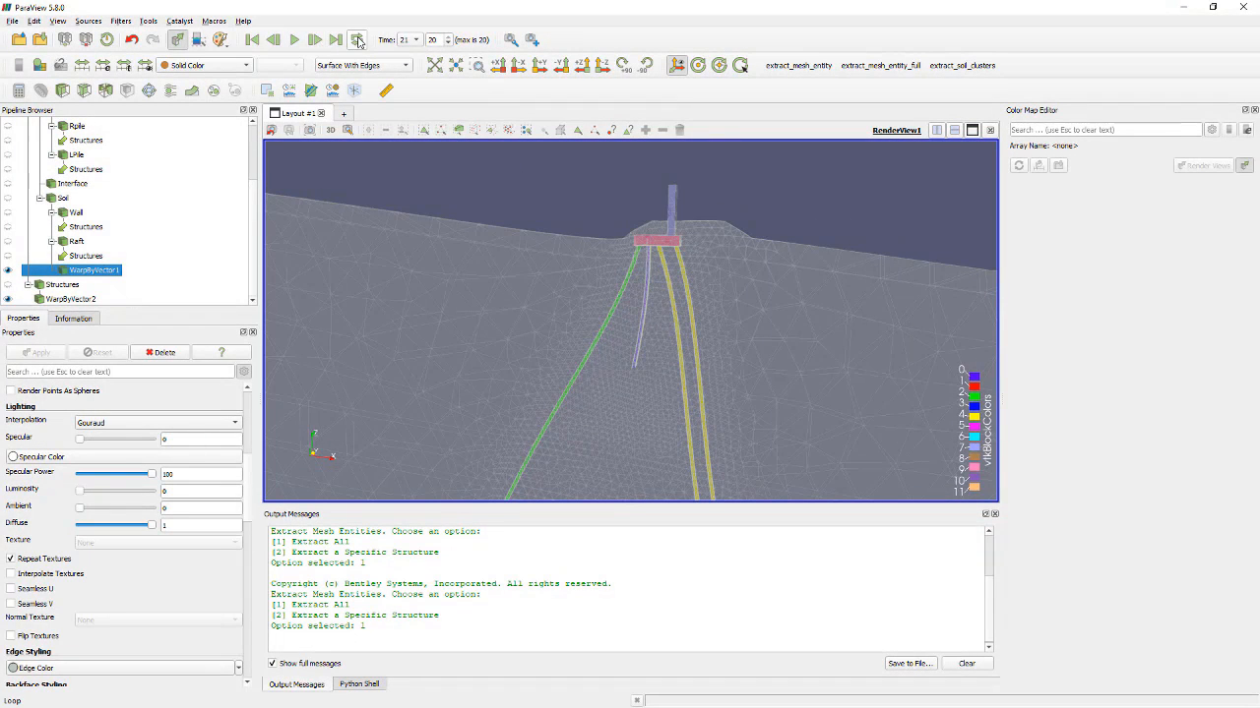
left_click(295, 41)
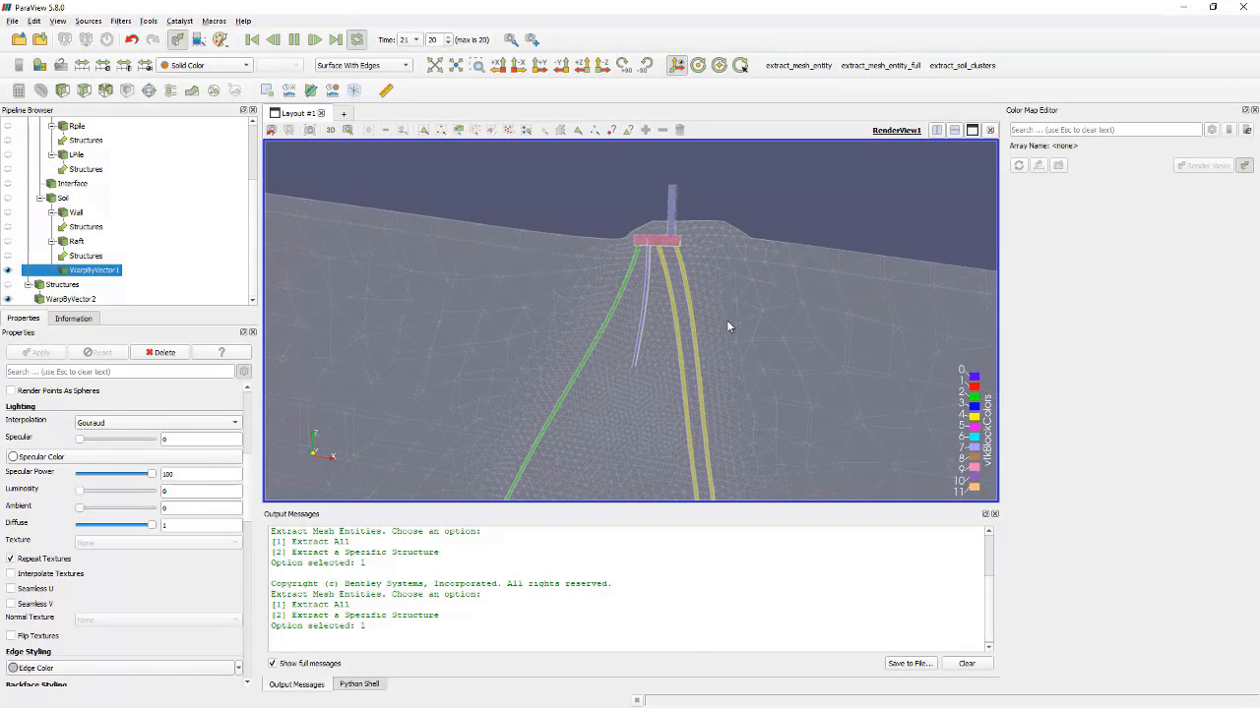
left_click_drag(710, 347, 613, 330)
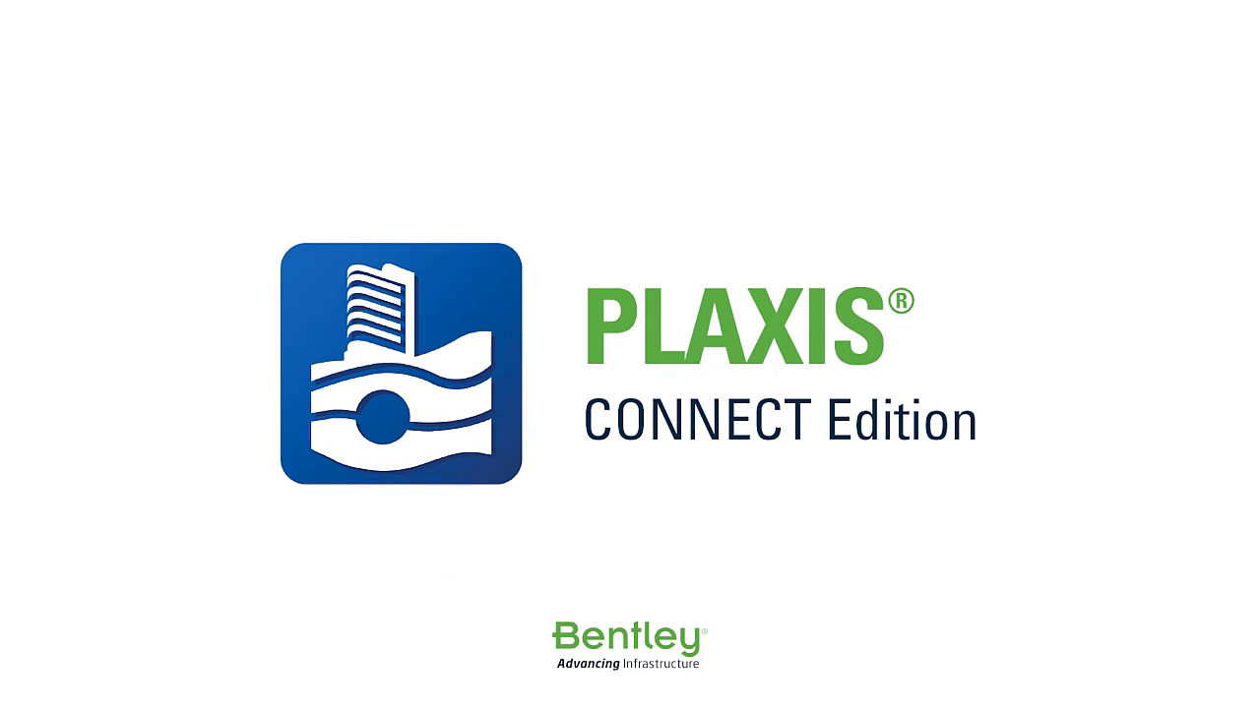